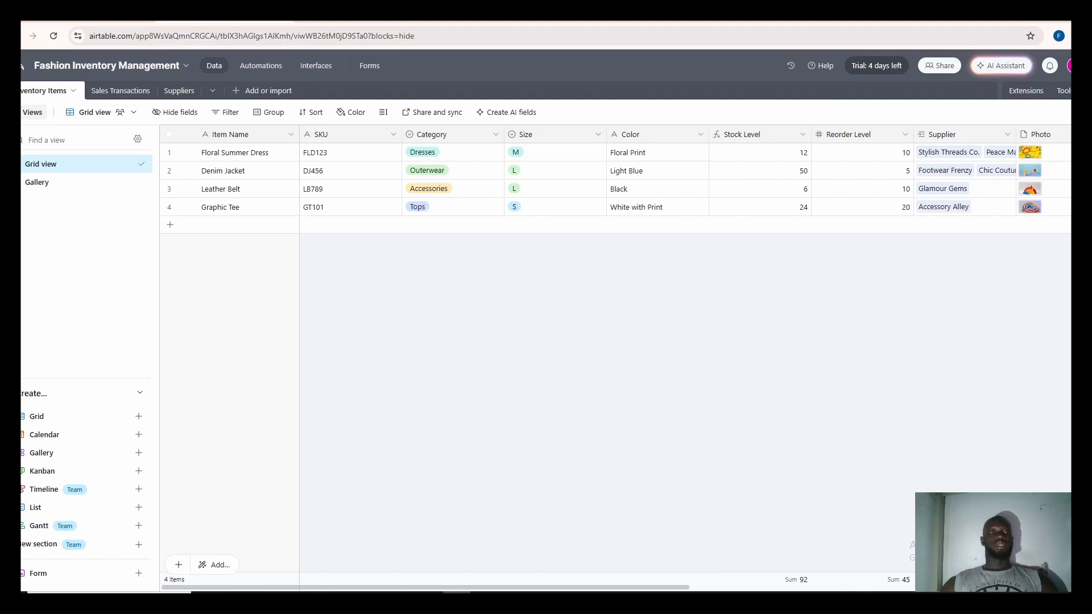
Review the Sales Transactions table and the Inventory Items table in its grid and gallery views.
{"action": "left_click", "coordinate": [124, 96]}
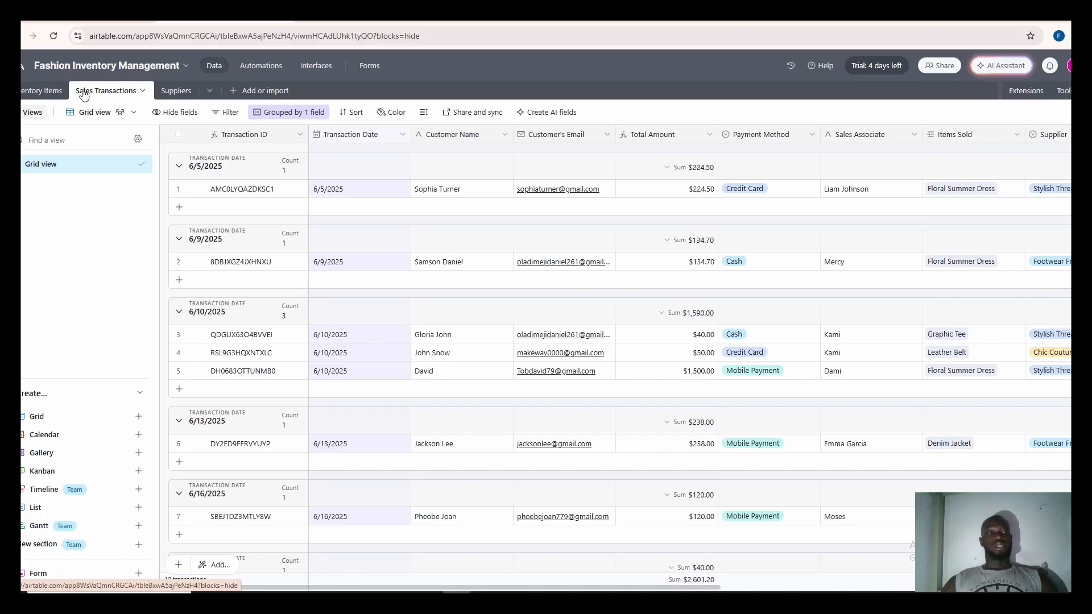
{"action": "left_click", "coordinate": [43, 91]}
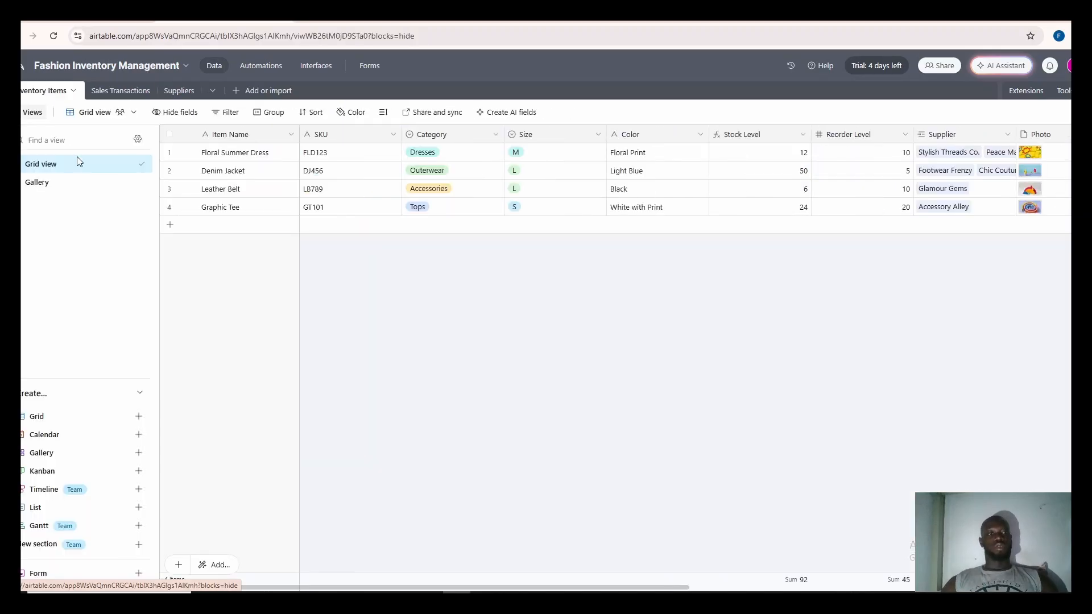
{"action": "left_click", "coordinate": [74, 187]}
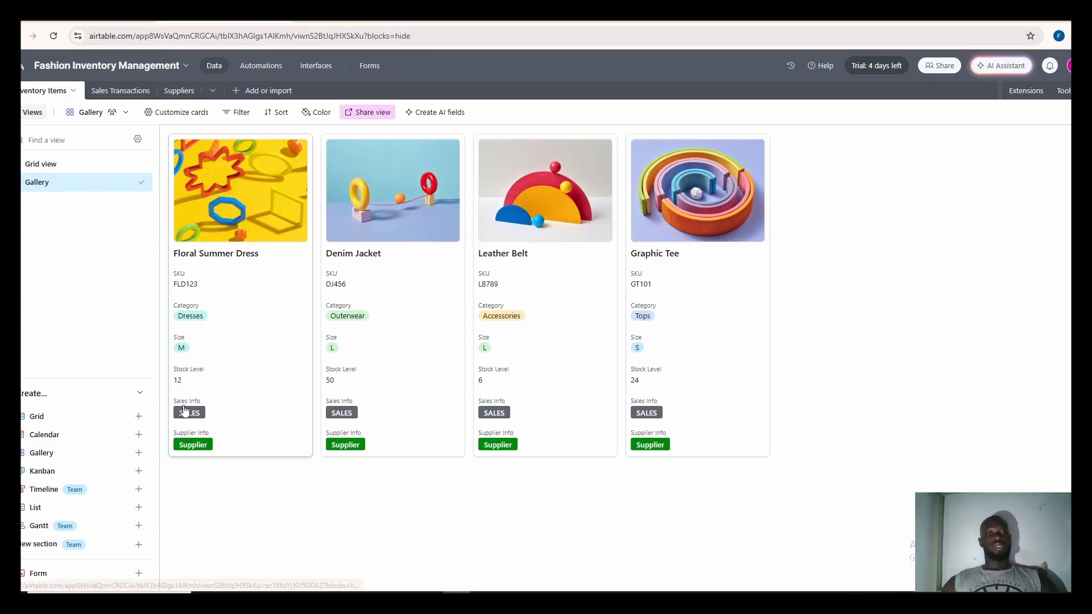
{"action": "left_click", "coordinate": [119, 91]}
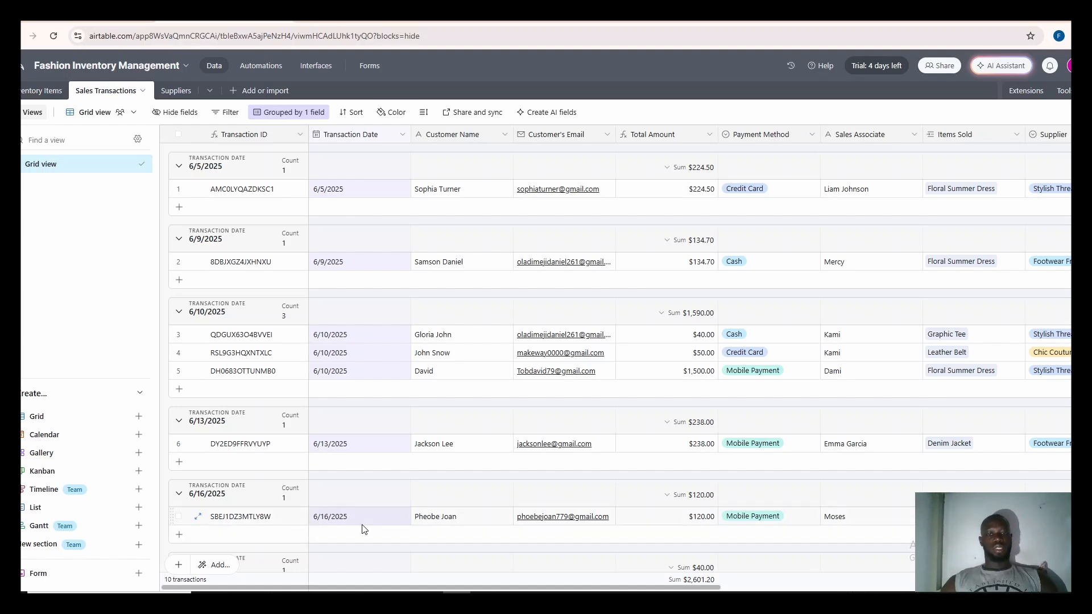
{"action": "left_click_drag", "start_coordinate": [530, 587], "coordinate": [482, 587]}
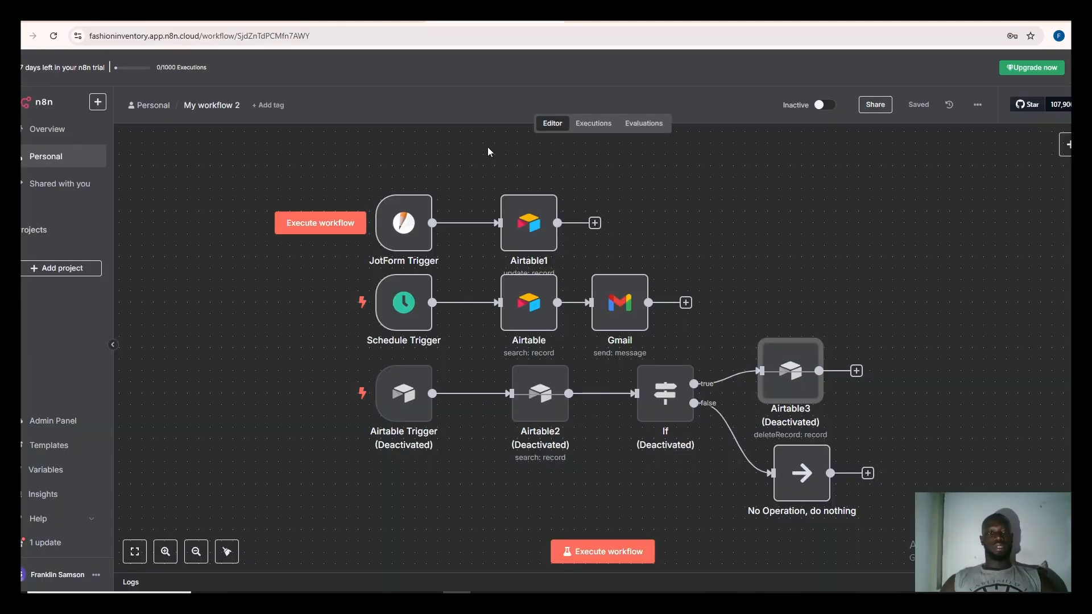
Switch to n8n and open the workflow named My workflow from the personal workflows.
{"action": "left_click", "coordinate": [70, 161]}
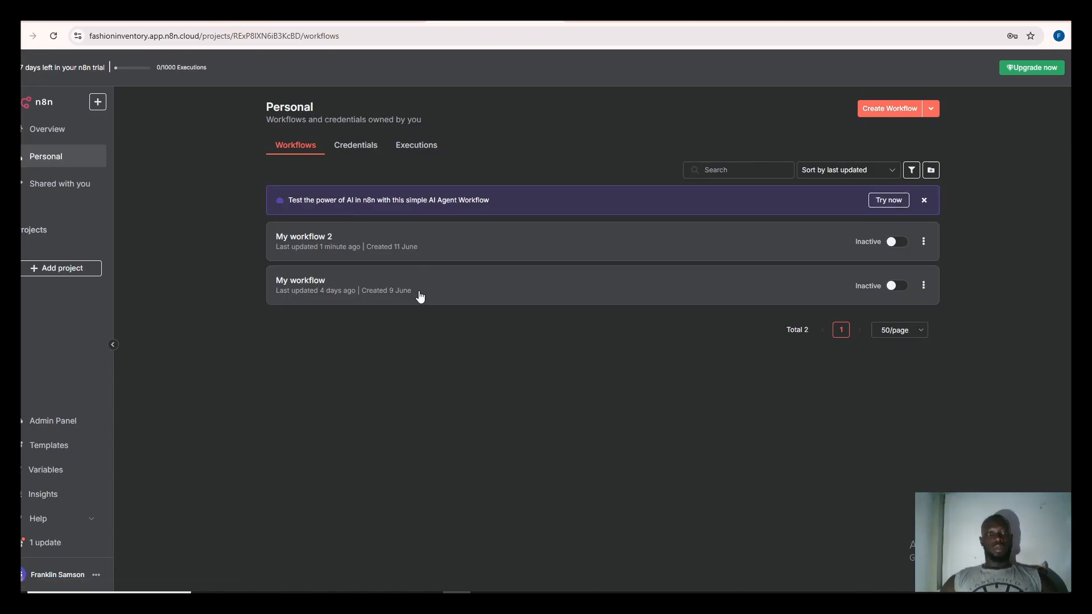
{"action": "left_click", "coordinate": [418, 295]}
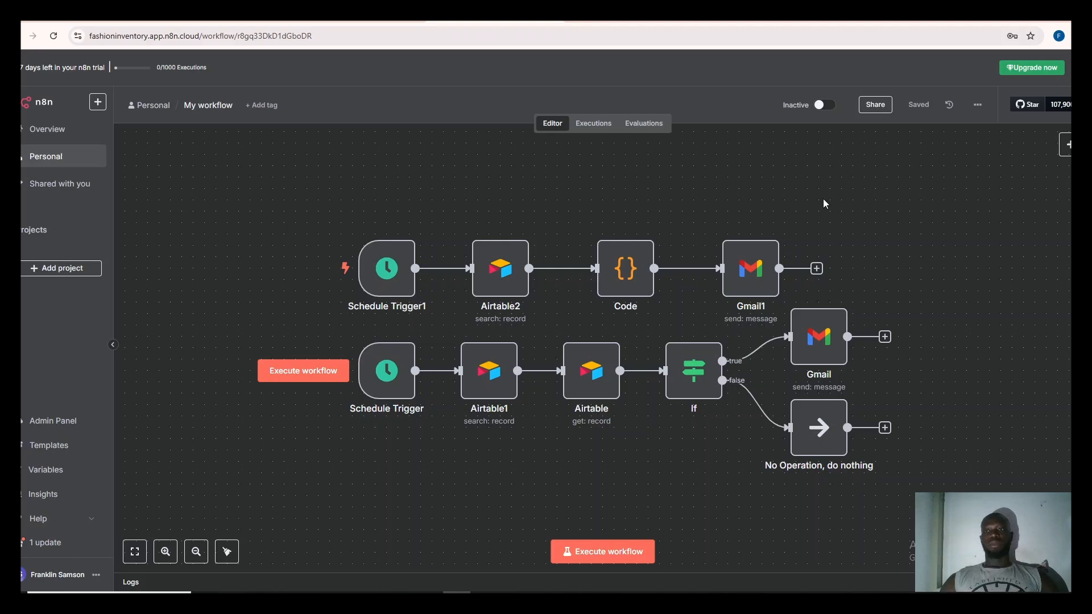
Switch to the store owner's other Chrome profile and open its Gmail inbox.
{"action": "left_click", "coordinate": [1059, 37]}
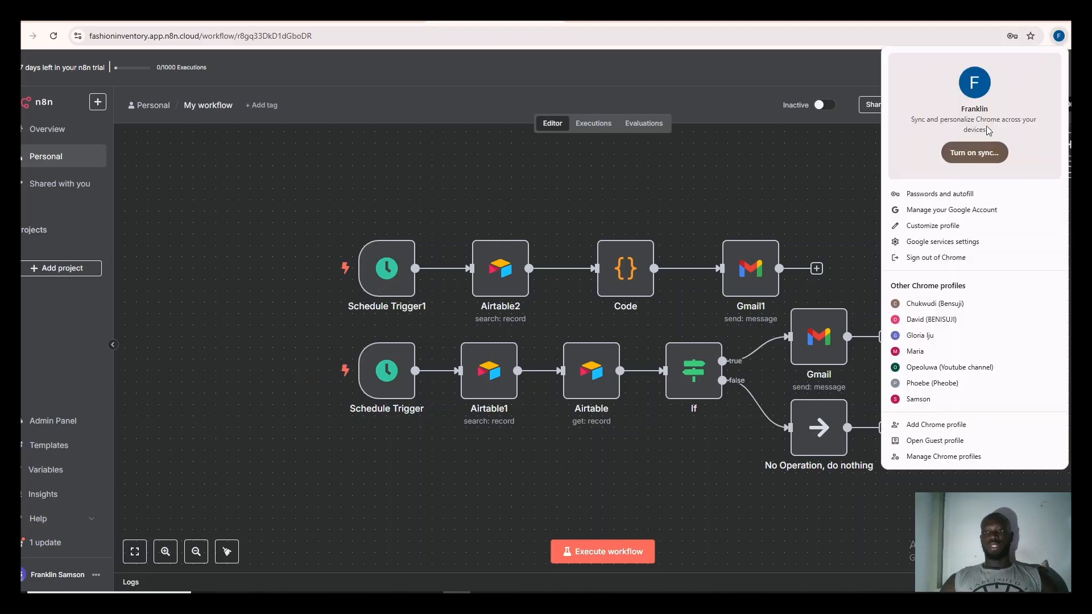
{"action": "left_click", "coordinate": [920, 399]}
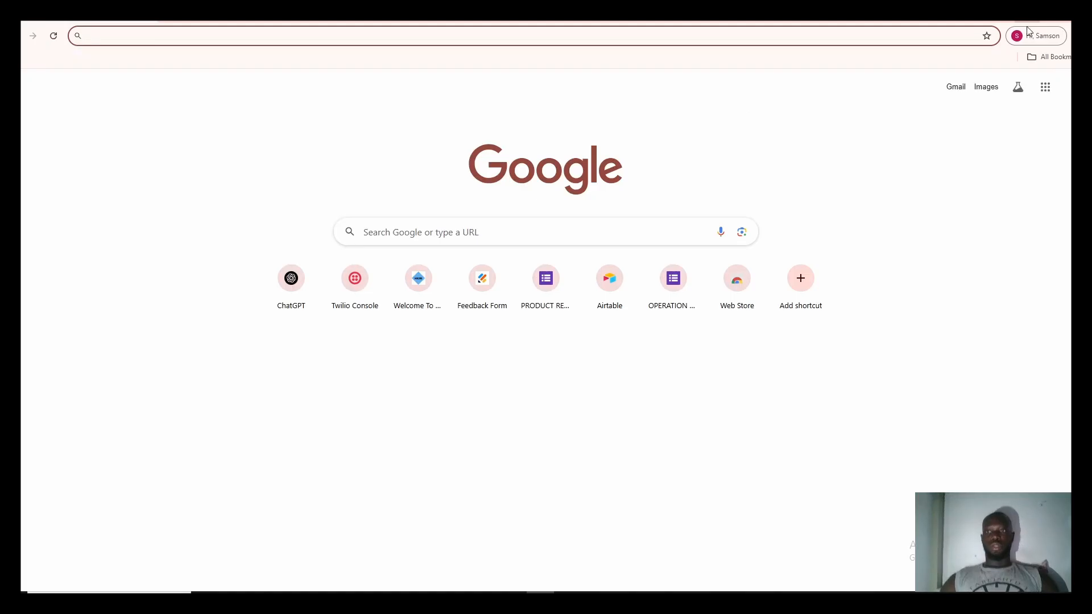
{"action": "left_click", "coordinate": [956, 88]}
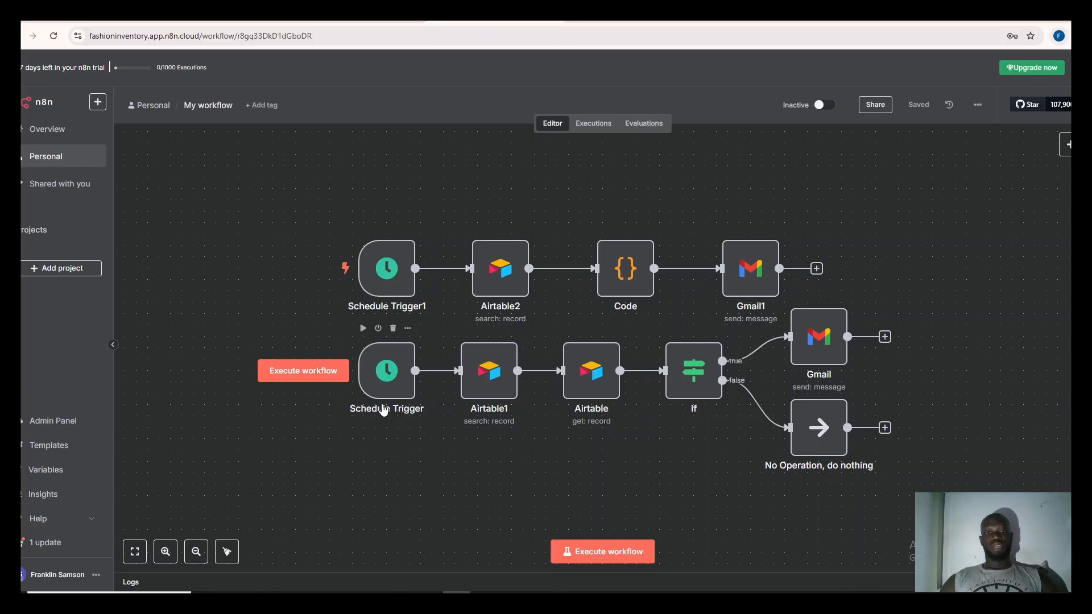
Execute the Schedule Trigger node in My workflow's lower branch in n8n and check its trigger rules.
{"action": "left_click", "coordinate": [376, 373]}
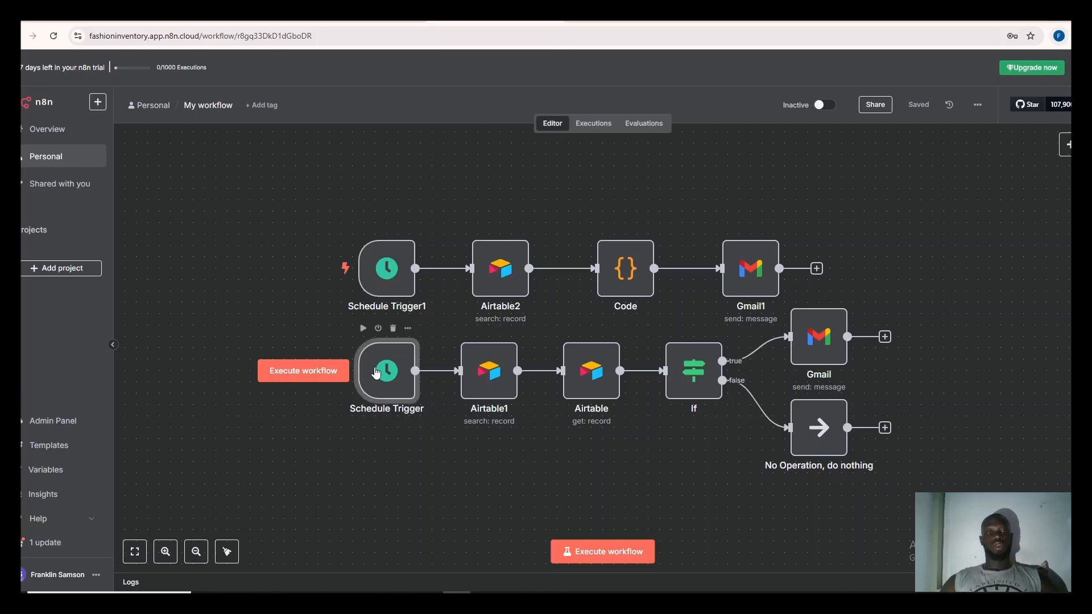
{"action": "left_click", "coordinate": [363, 328]}
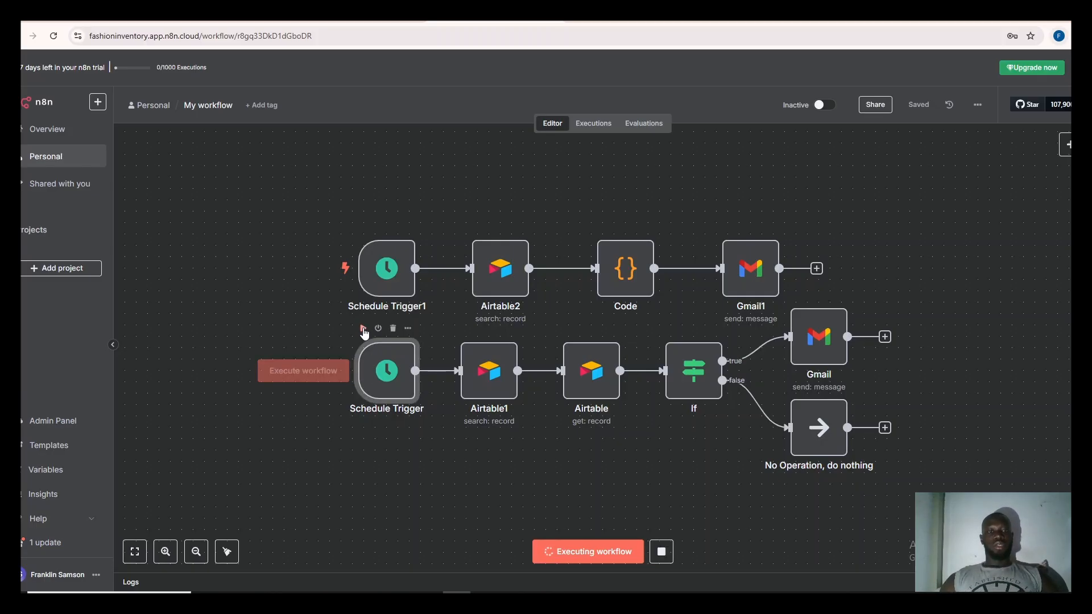
{"action": "double_click", "coordinate": [387, 380]}
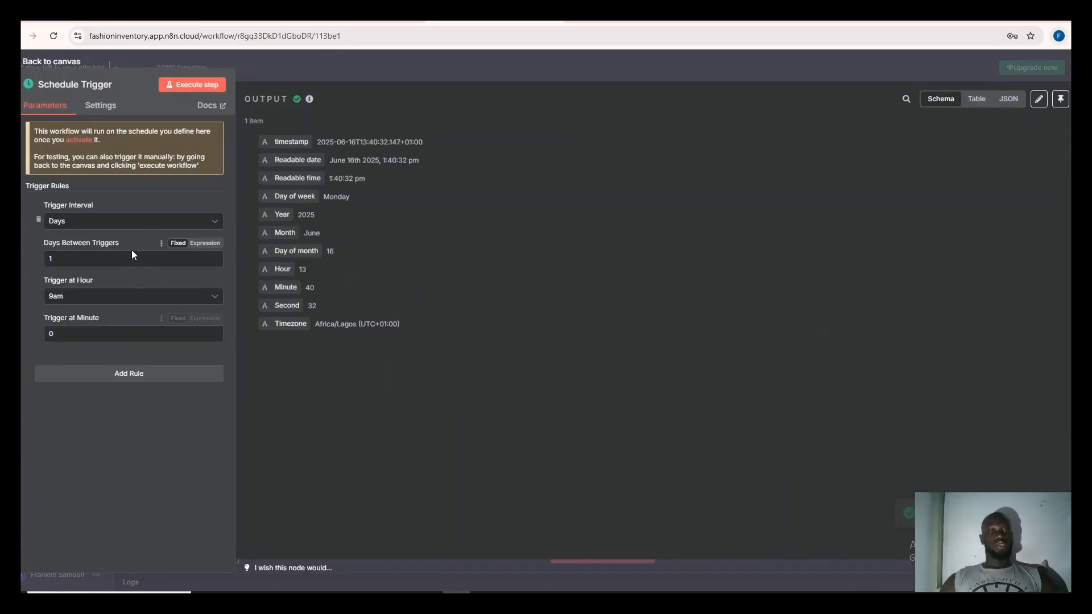
{"action": "left_click", "coordinate": [28, 64]}
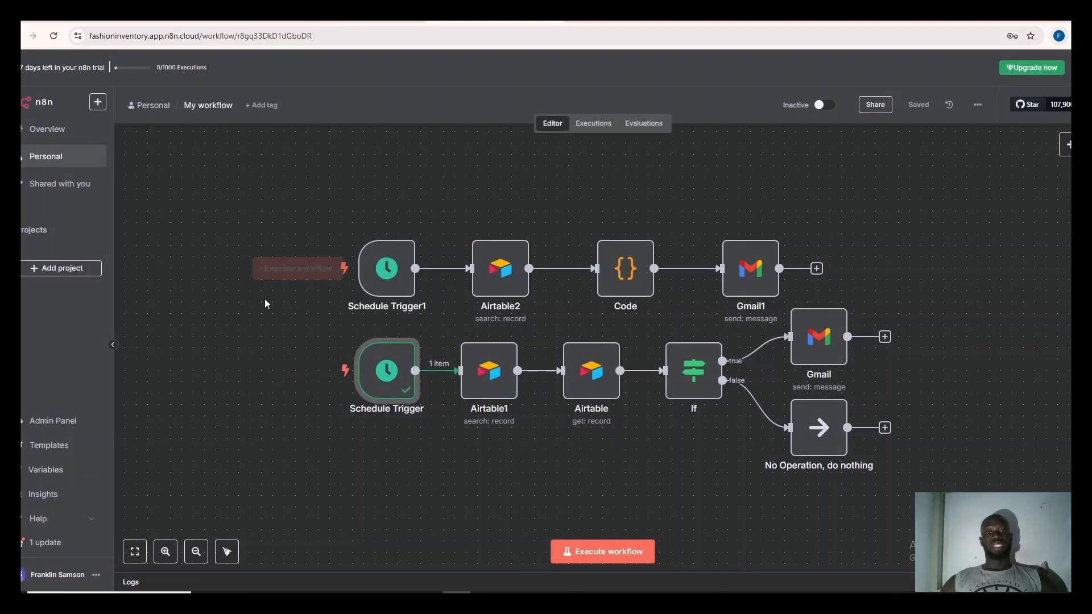
Open the Airtable1 node's parameters, and switch to Airtable to view the Inventory Items table in grid view.
{"action": "double_click", "coordinate": [492, 387]}
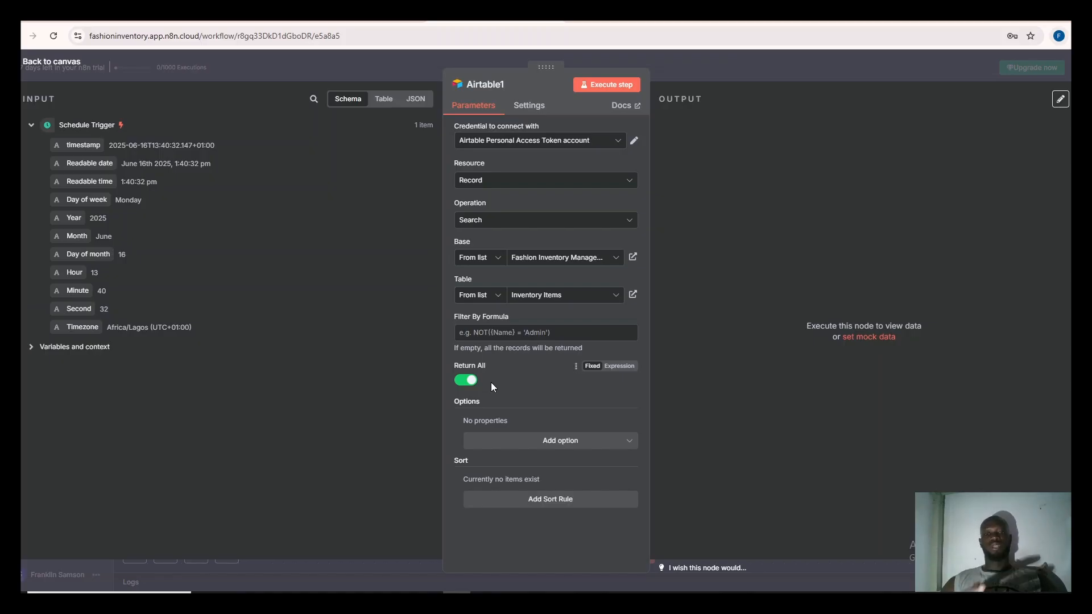
{"action": "left_click", "coordinate": [354, 13]}
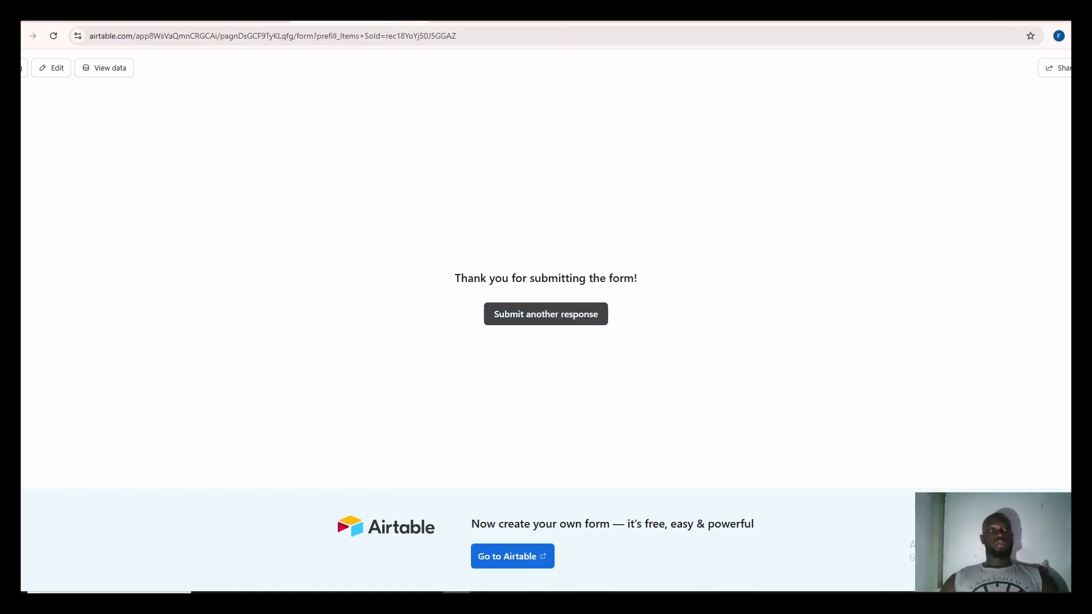
{"action": "left_click", "coordinate": [108, 69]}
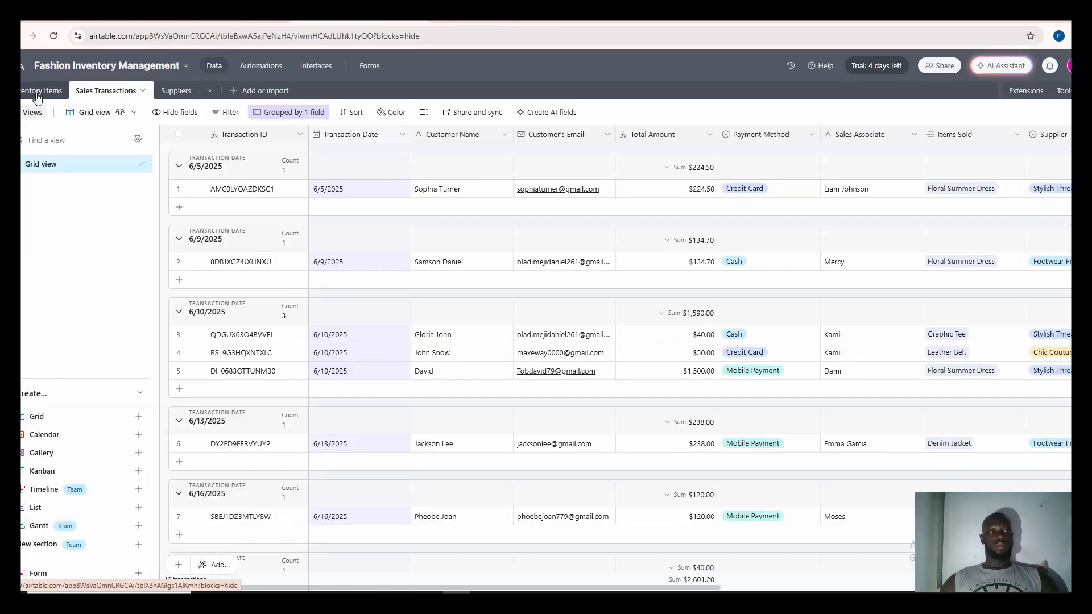
{"action": "left_click", "coordinate": [37, 94]}
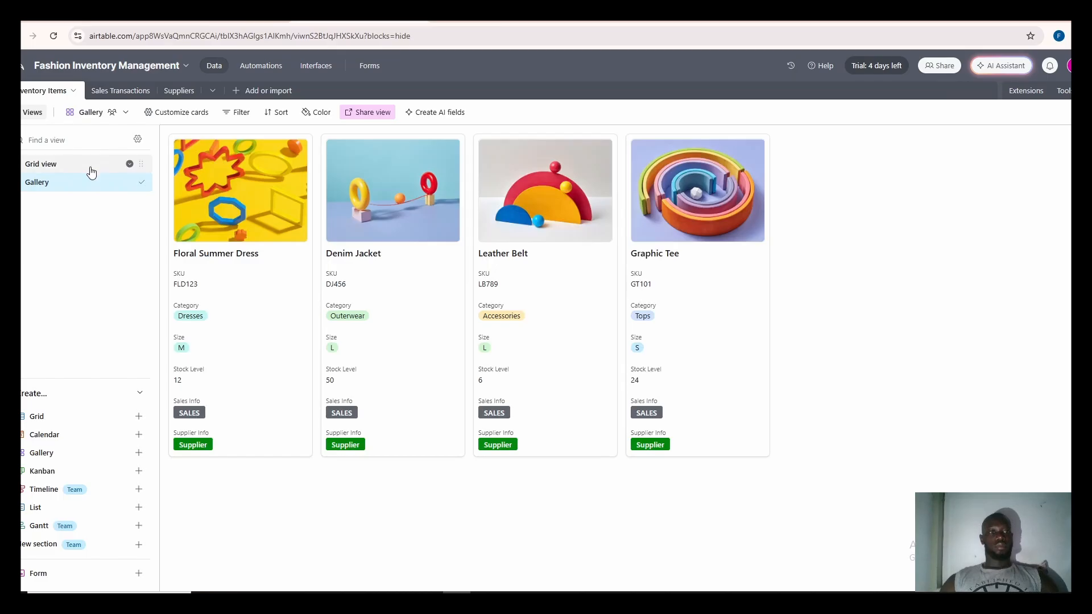
{"action": "left_click", "coordinate": [90, 169]}
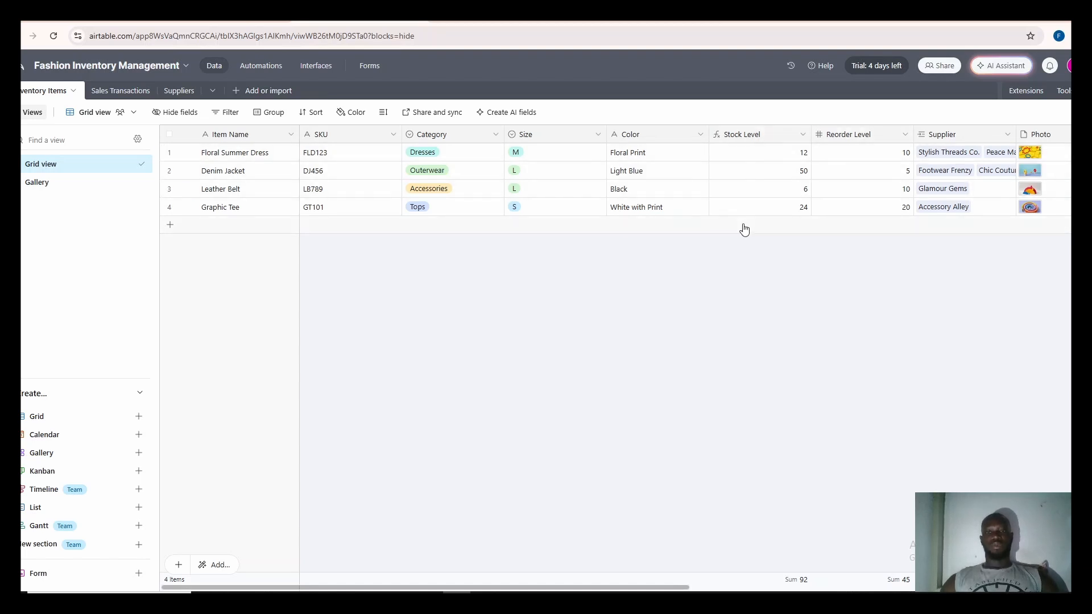
Back in n8n, review the Airtable1 node's operation, base and table choices and execute the node.
{"action": "mouse_move", "coordinate": [541, 597]}
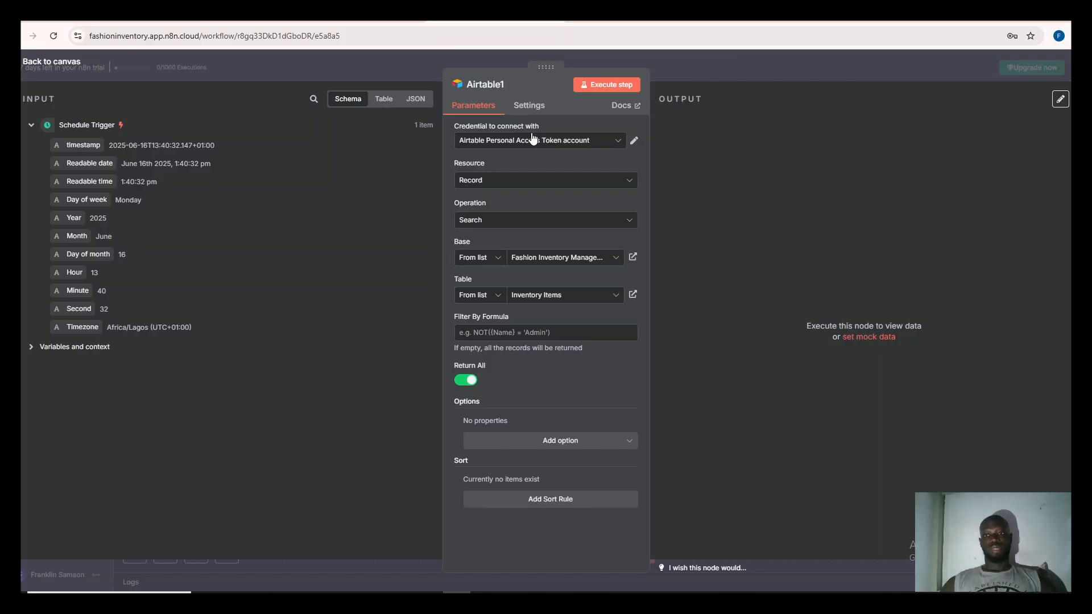
{"action": "left_click", "coordinate": [581, 226]}
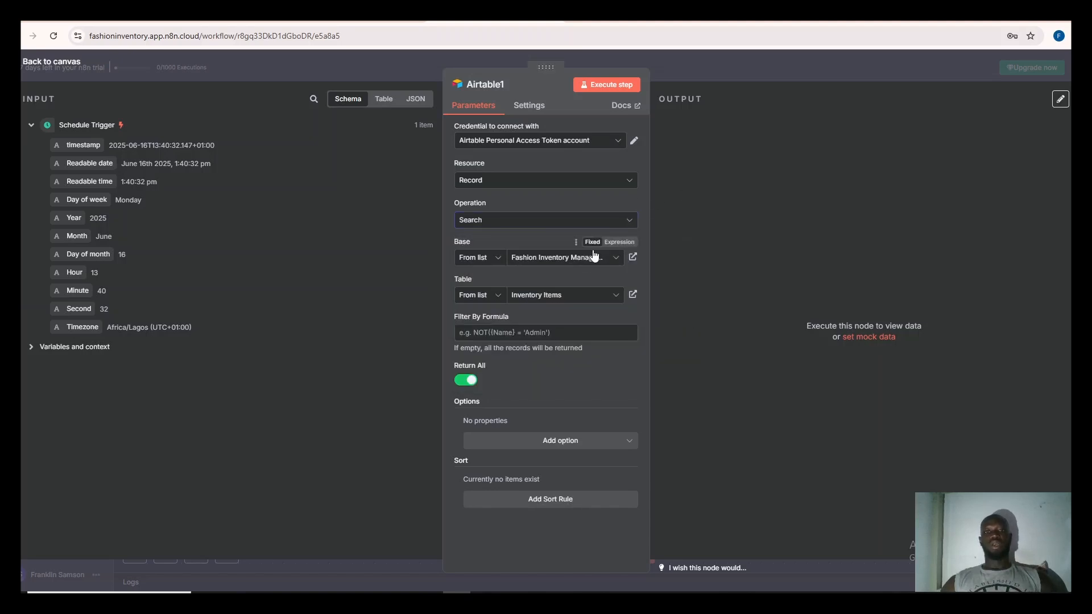
{"action": "left_click", "coordinate": [580, 259]}
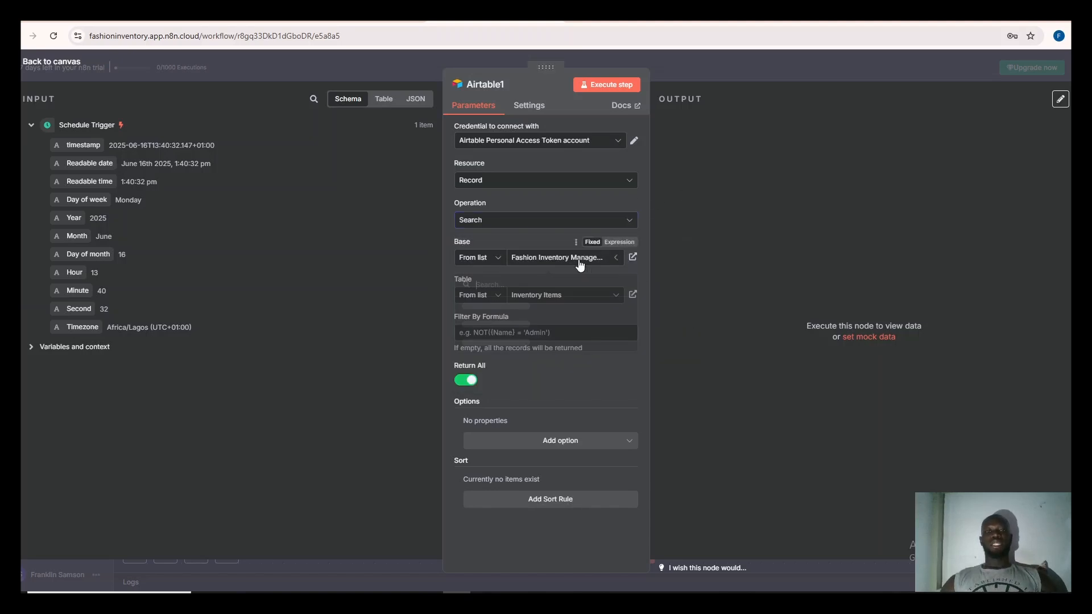
{"action": "left_click", "coordinate": [666, 262]}
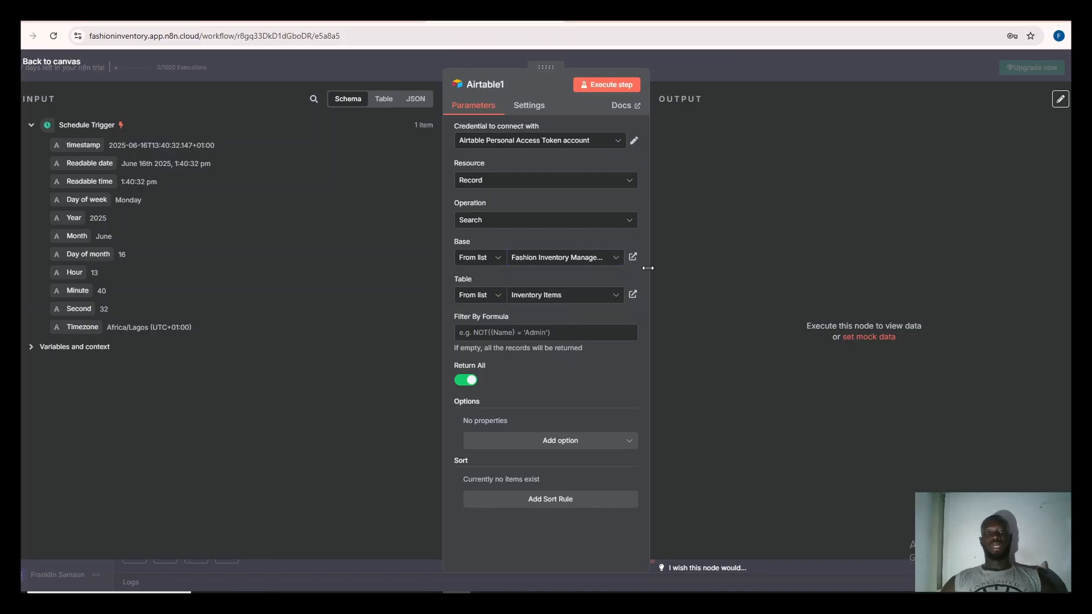
{"action": "left_click", "coordinate": [586, 299]}
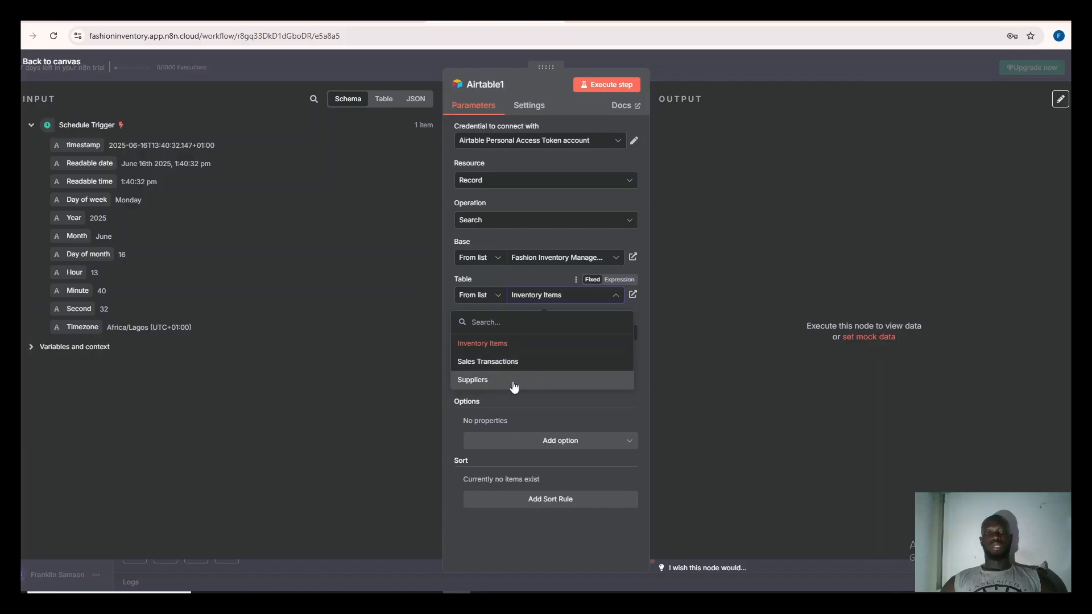
{"action": "left_click", "coordinate": [773, 277]}
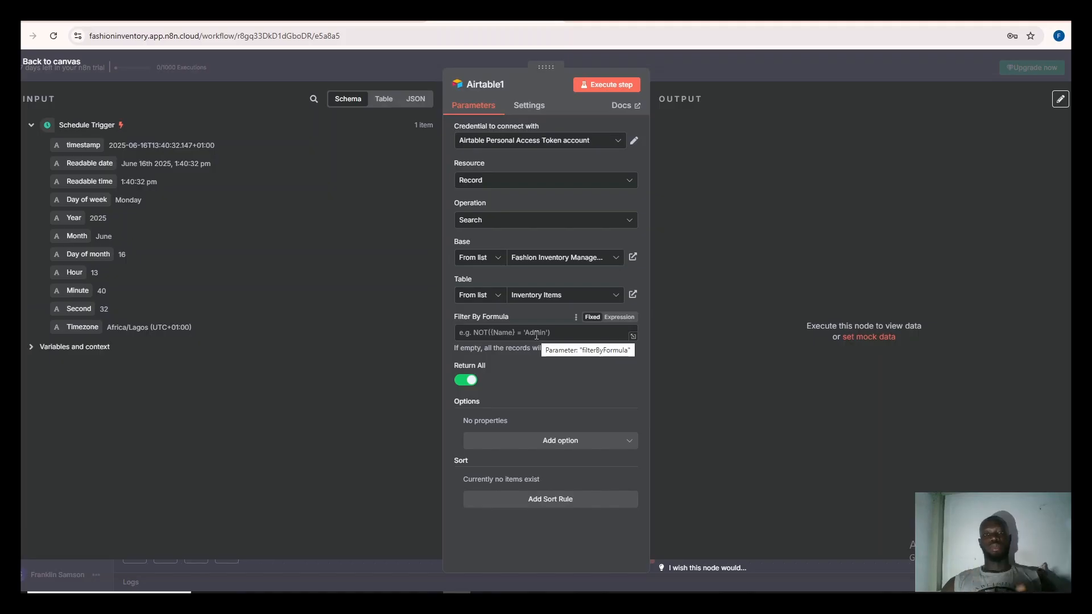
{"action": "left_click", "coordinate": [606, 93]}
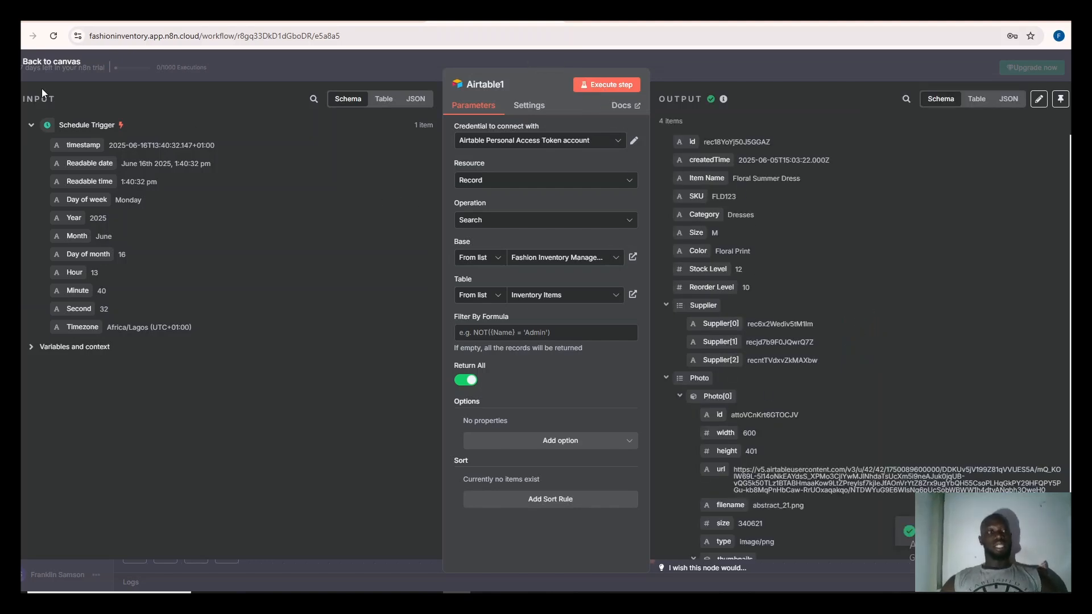
{"action": "left_click", "coordinate": [41, 64]}
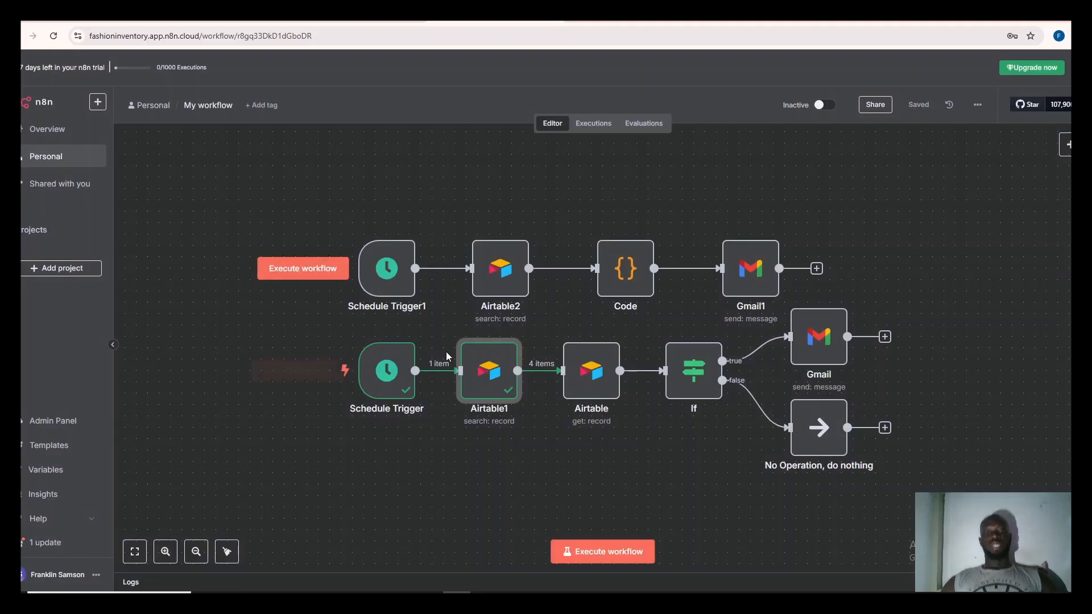
Execute the Airtable get-record node that follows Airtable1 and return to the canvas.
{"action": "double_click", "coordinate": [598, 388]}
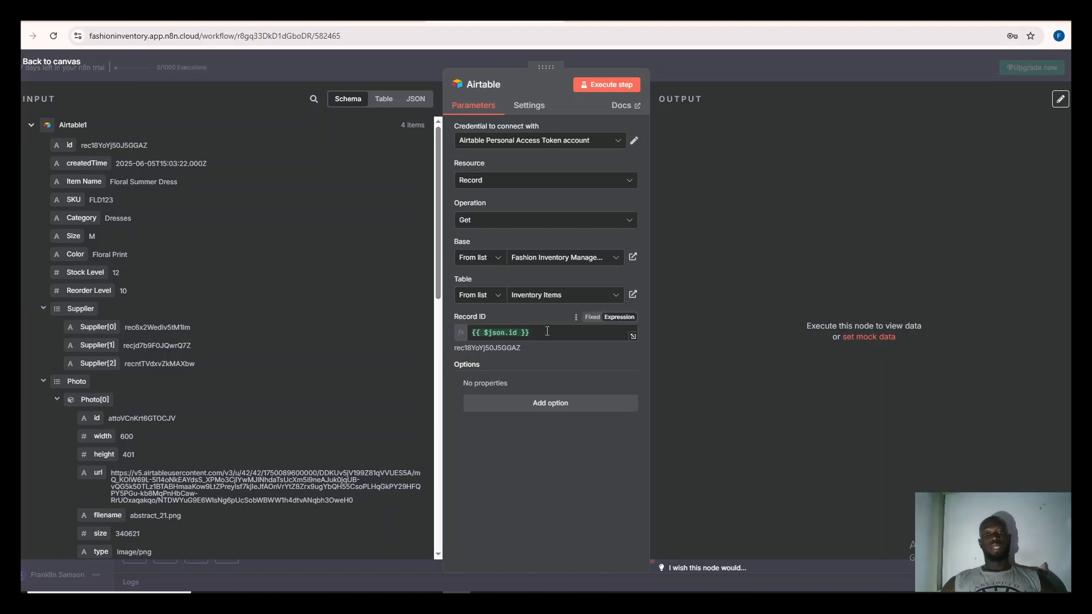
{"action": "left_click", "coordinate": [610, 88]}
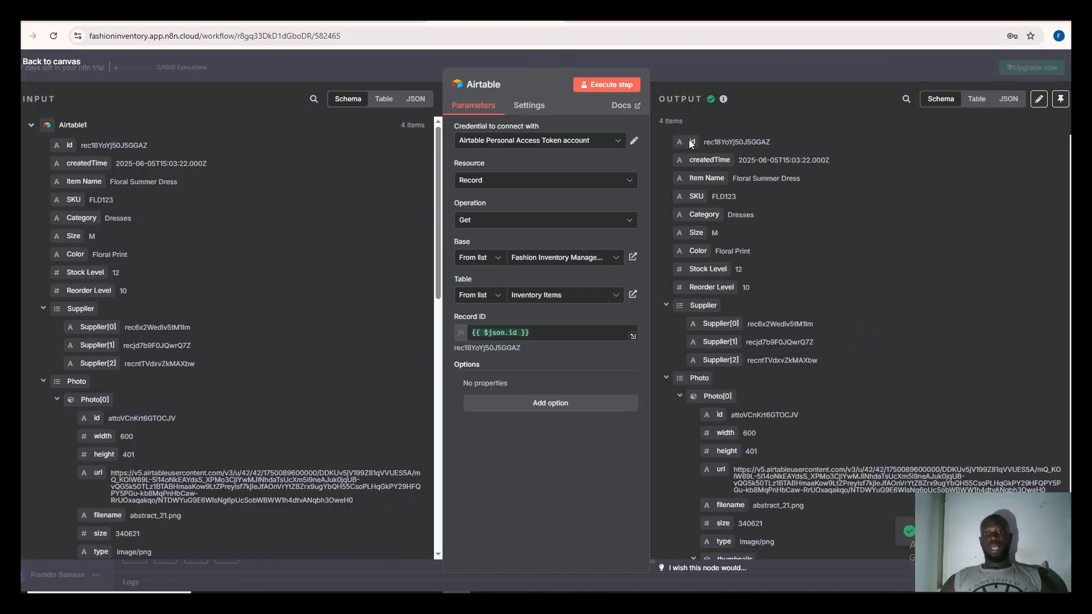
{"action": "left_click", "coordinate": [64, 64]}
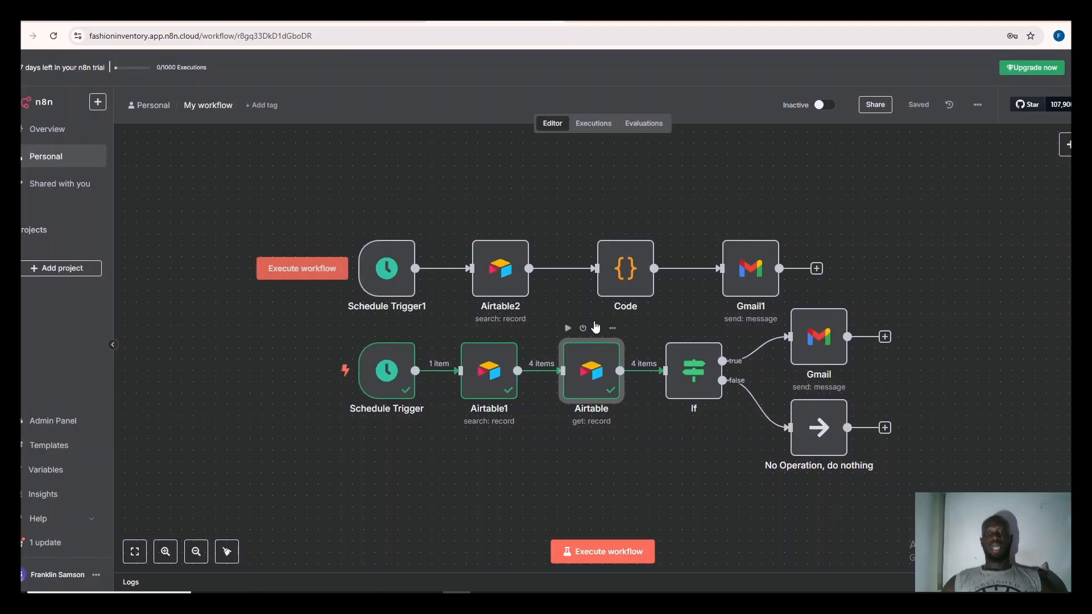
Check the If node's condition comparing Stock Level with Reorder Level, and execute the node.
{"action": "double_click", "coordinate": [704, 380]}
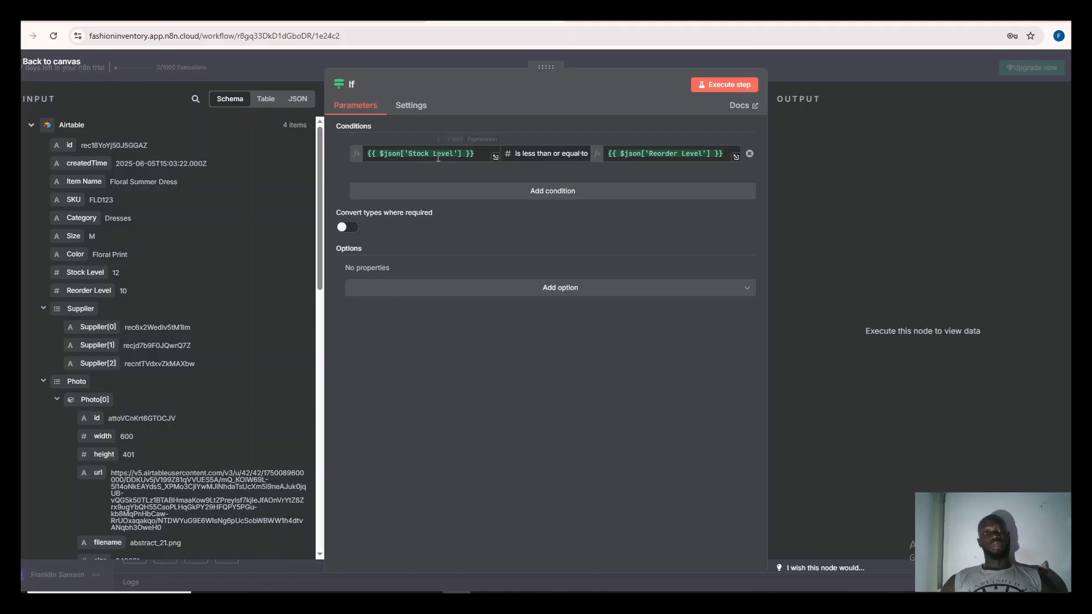
{"action": "left_click", "coordinate": [56, 67]}
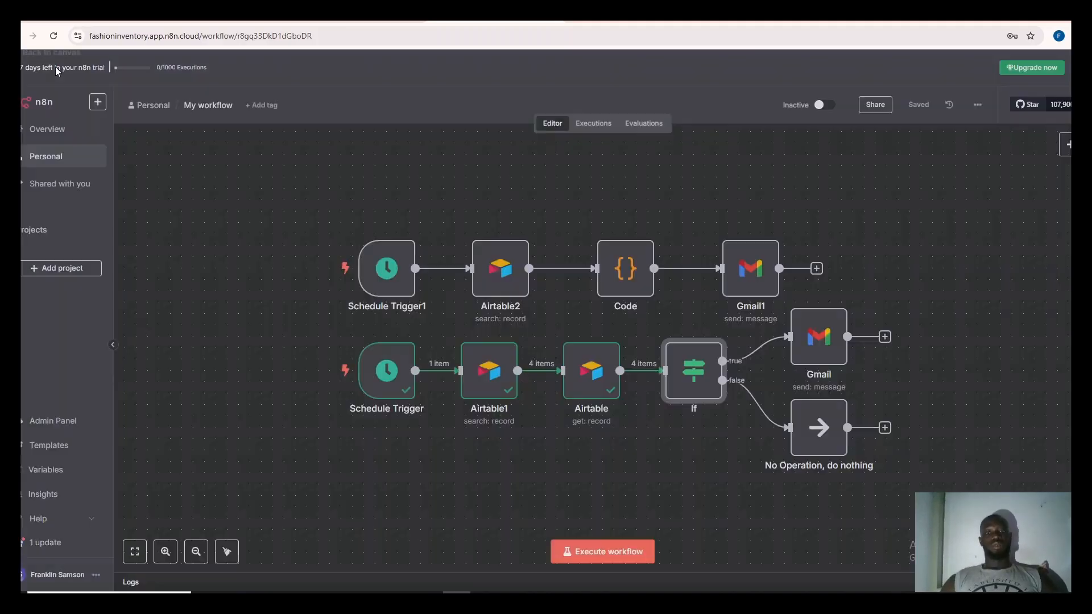
{"action": "double_click", "coordinate": [698, 397]}
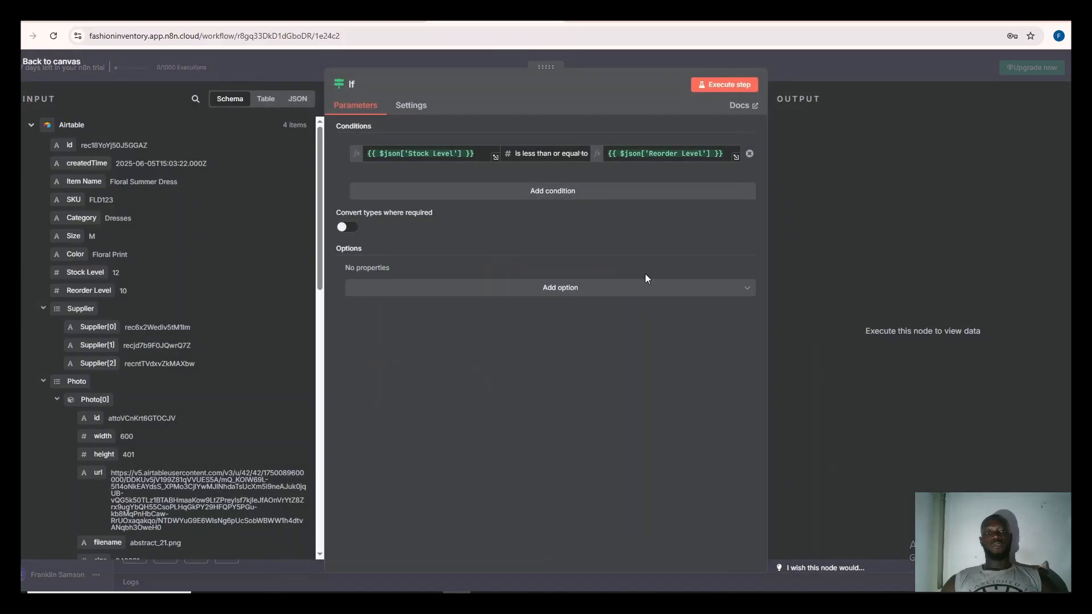
{"action": "left_click", "coordinate": [732, 79]}
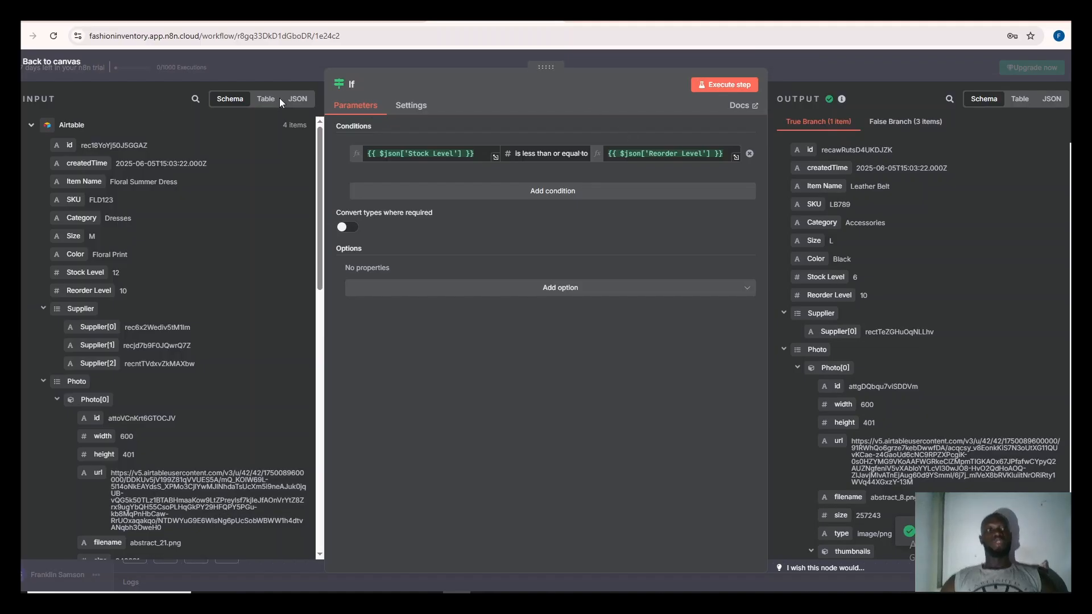
{"action": "left_click", "coordinate": [64, 62]}
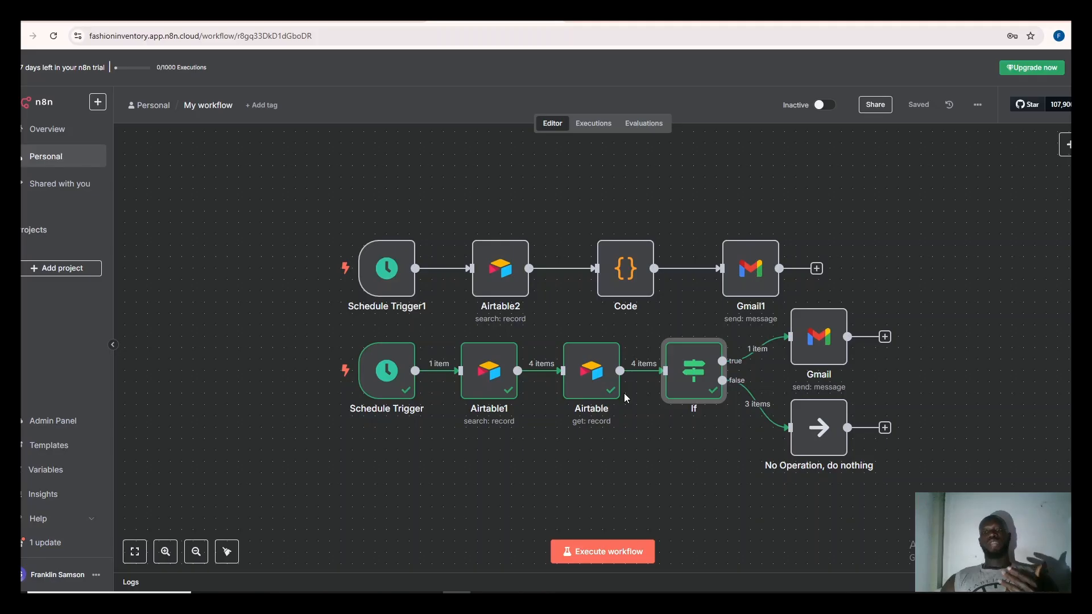
Execute the Gmail node on the If node's true branch, review its Operation options and HTML message, and return to the canvas.
{"action": "left_click", "coordinate": [821, 350]}
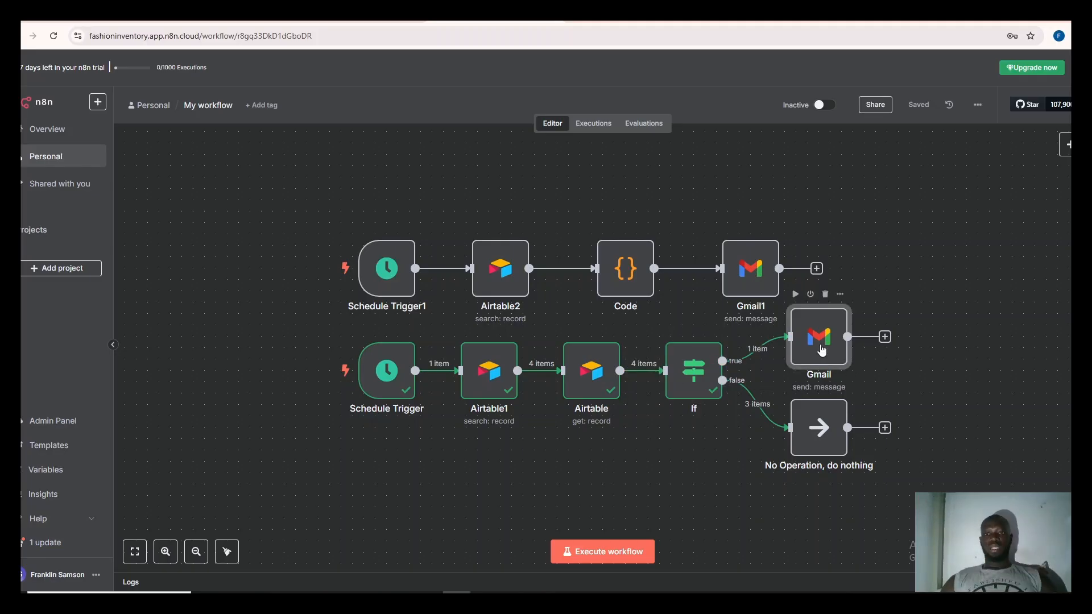
{"action": "double_click", "coordinate": [821, 350]}
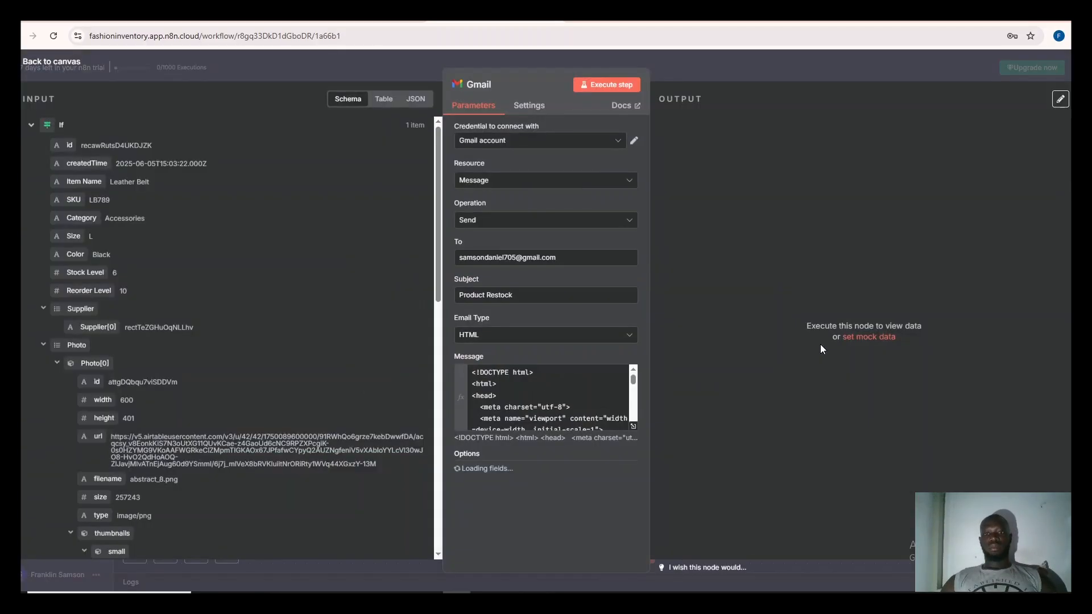
{"action": "left_click", "coordinate": [602, 85]}
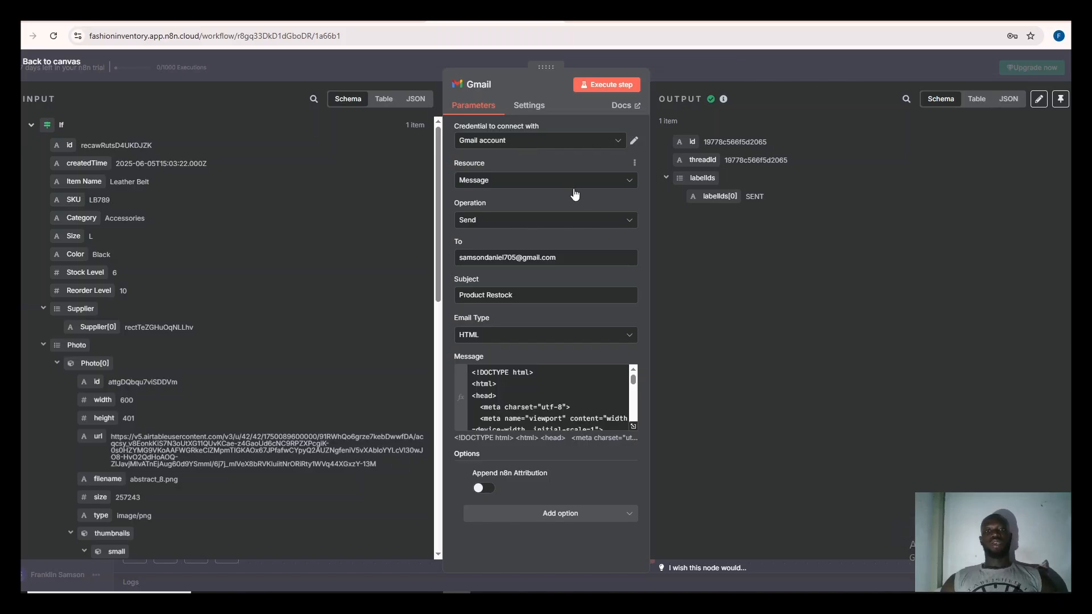
{"action": "left_click", "coordinate": [566, 224]}
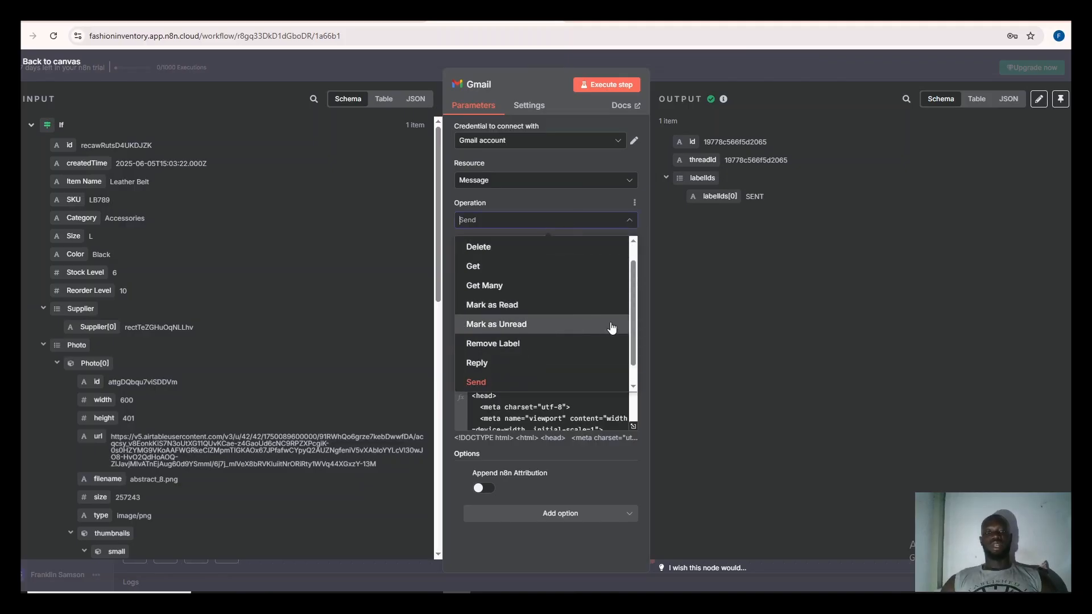
{"action": "left_click", "coordinate": [678, 260]}
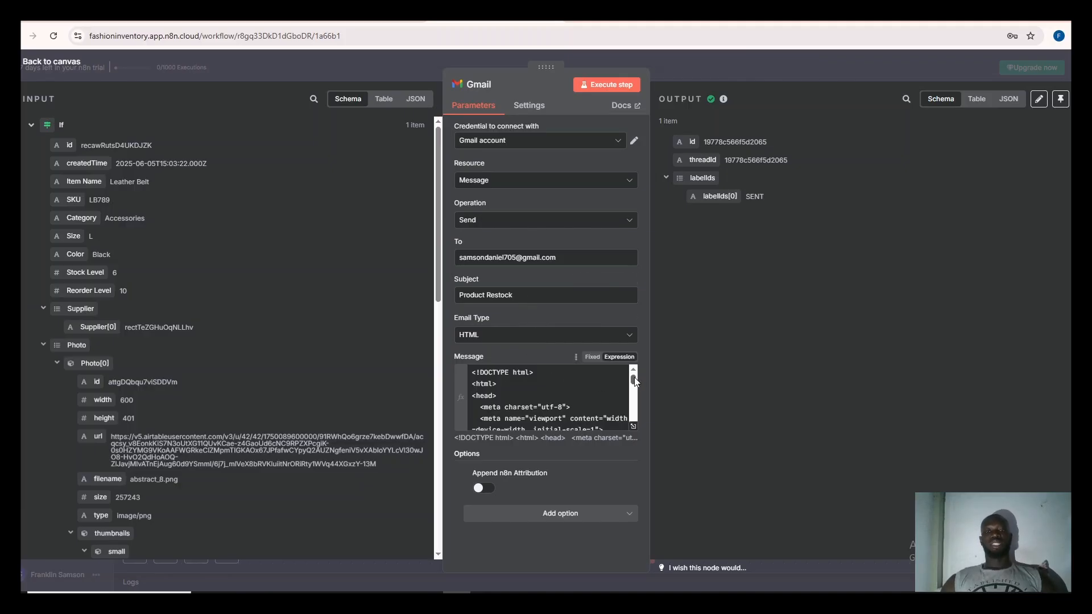
{"action": "left_click_drag", "start_coordinate": [633, 377], "coordinate": [634, 386]}
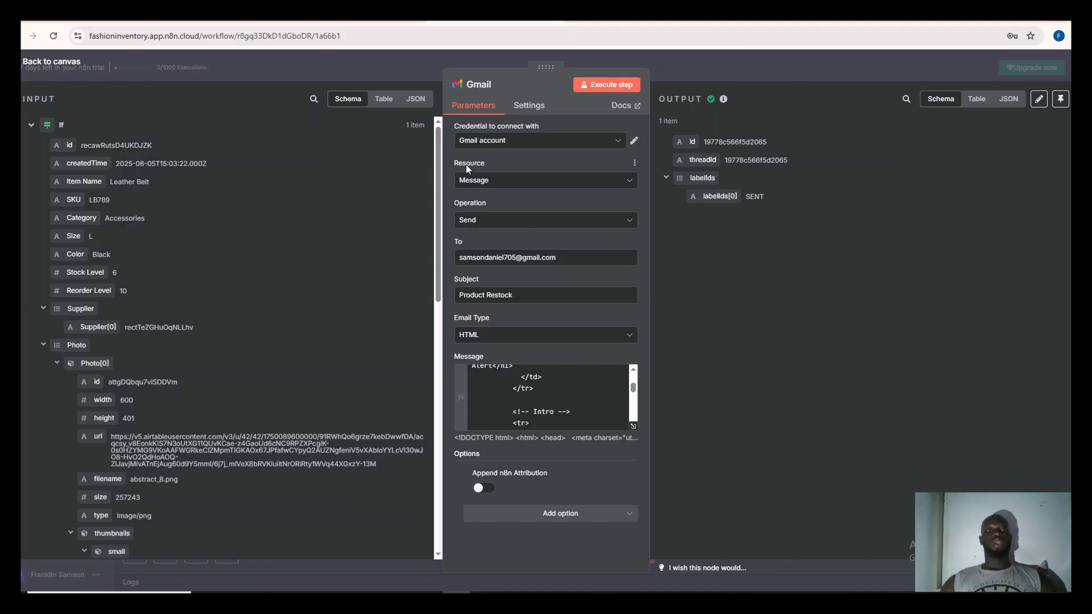
{"action": "left_click", "coordinate": [46, 62]}
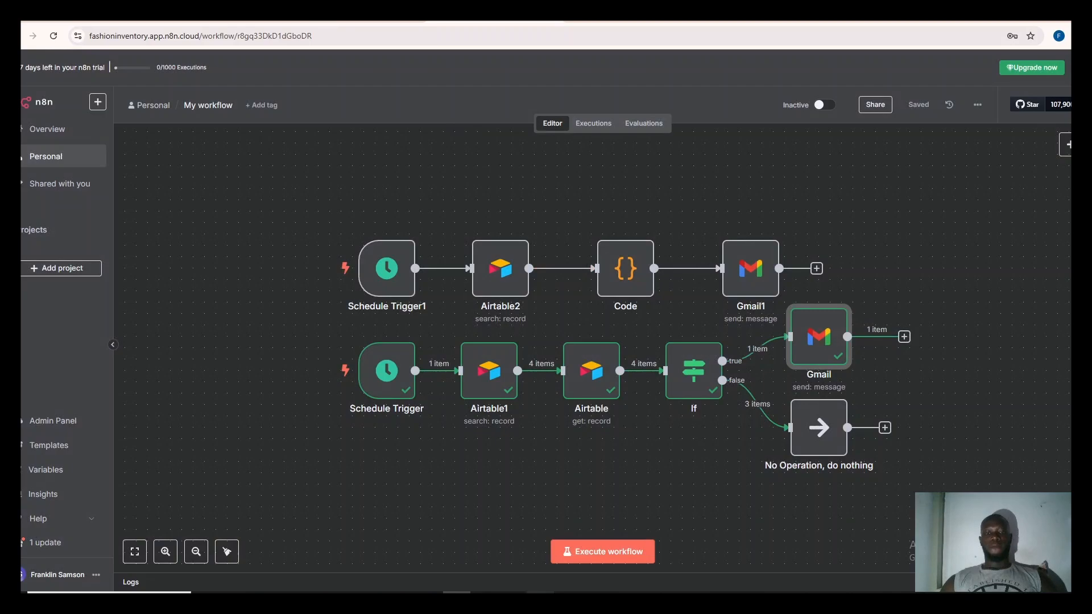
Switch to the Gmail inbox, read the newest Product Restock e-mail and return to the inbox.
{"action": "mouse_move", "coordinate": [541, 603]}
{"action": "left_click", "coordinate": [540, 555]}
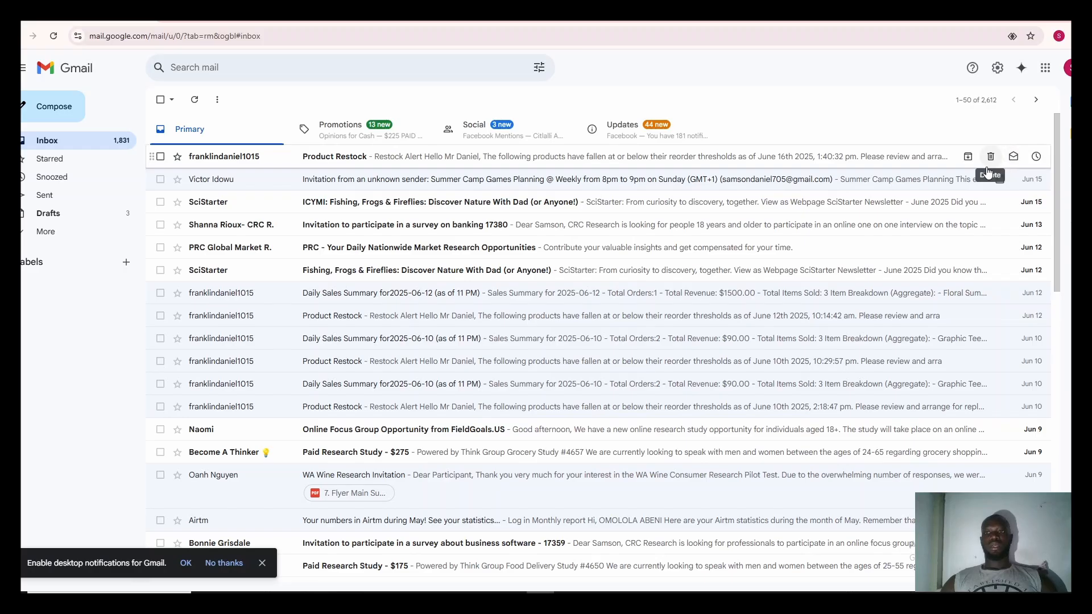
{"action": "left_click", "coordinate": [736, 159]}
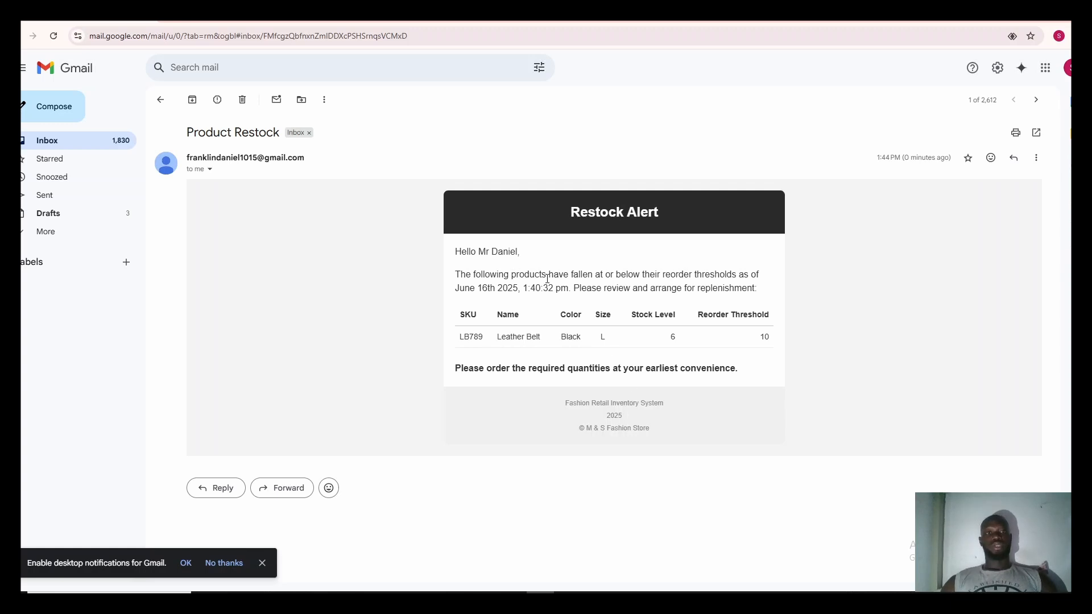
{"action": "left_click", "coordinate": [163, 101]}
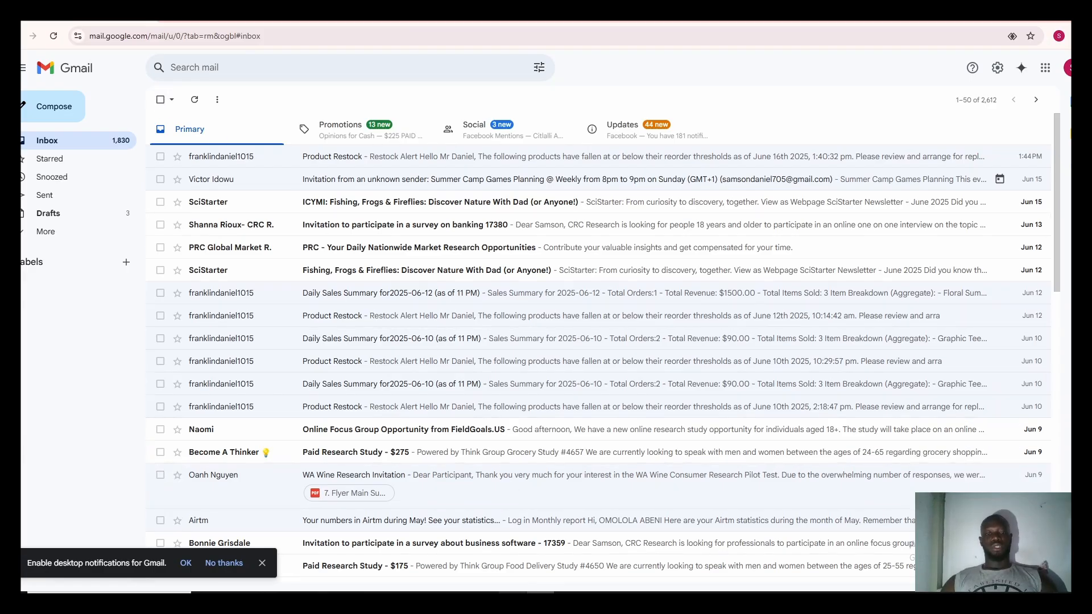
Back in n8n, check Schedule Trigger1's daily trigger rule and execute that trigger from the canvas.
{"action": "left_click", "coordinate": [457, 592]}
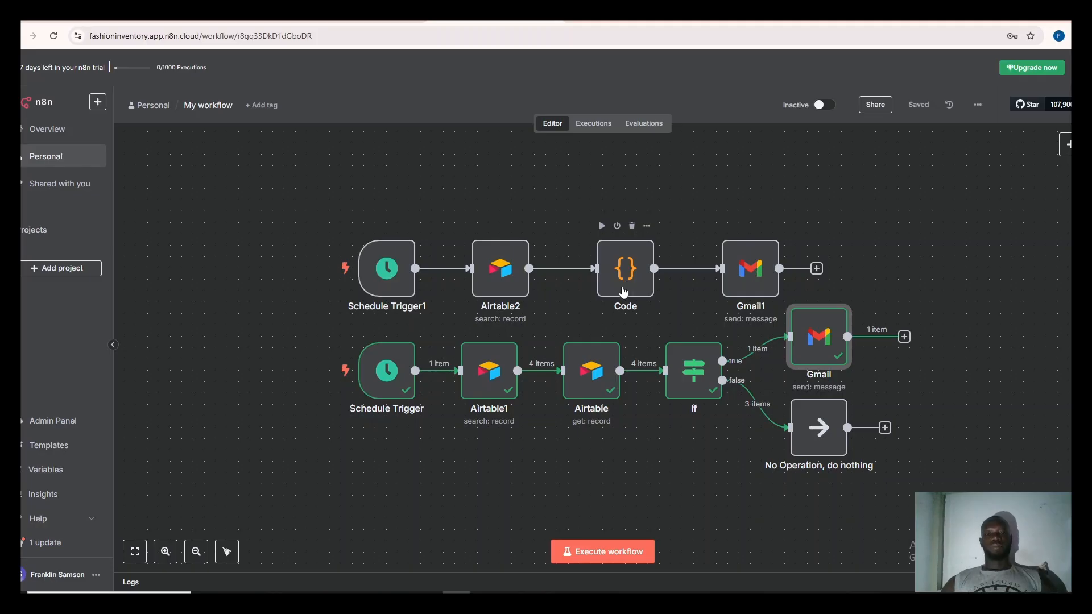
{"action": "mouse_move", "coordinate": [586, 278]}
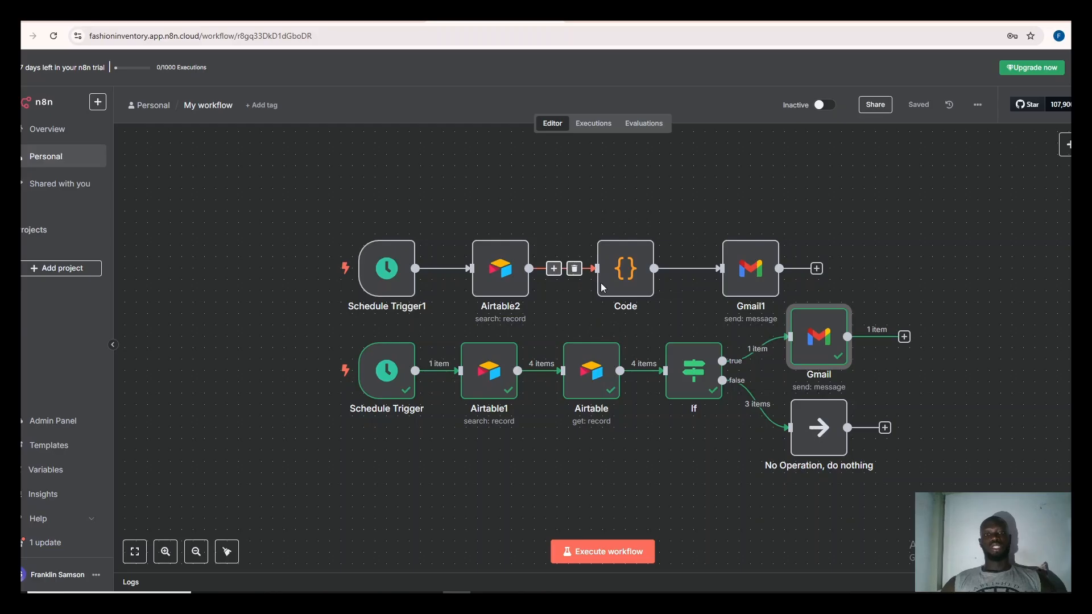
{"action": "mouse_move", "coordinate": [630, 290]}
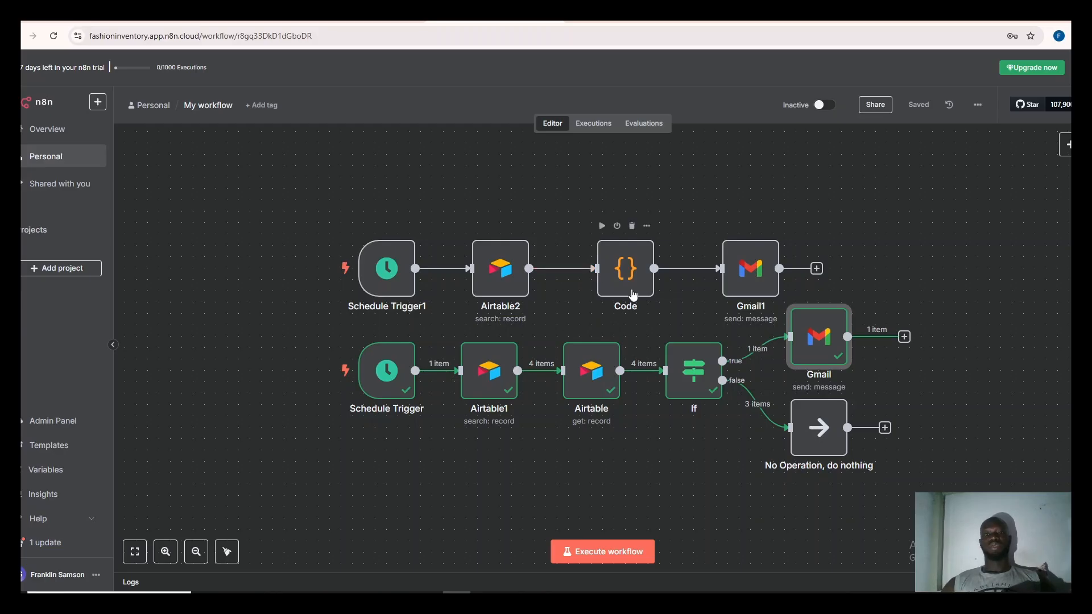
{"action": "mouse_move", "coordinate": [375, 278]}
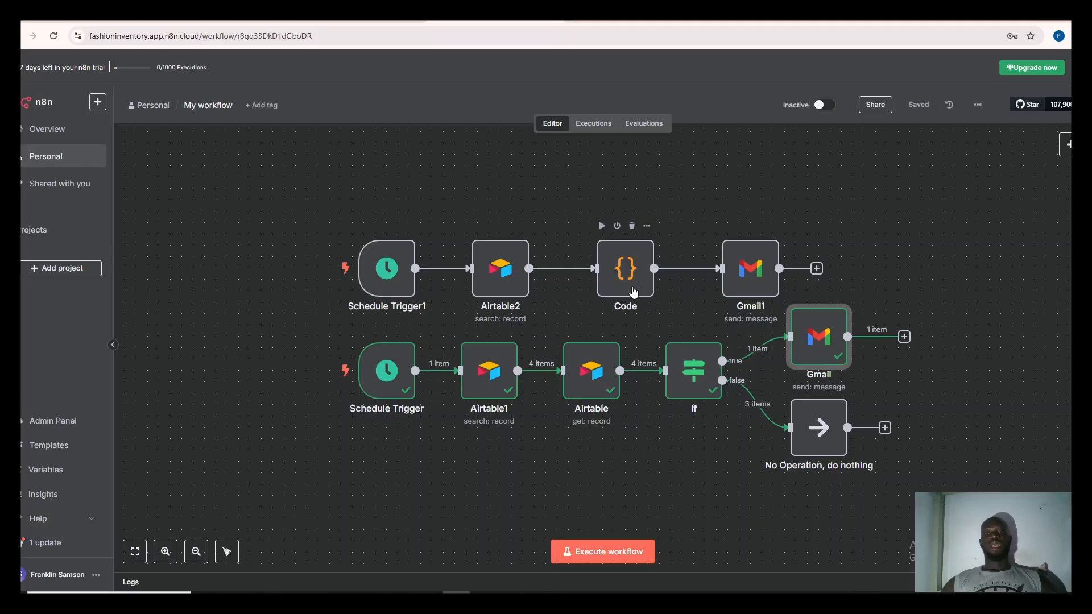
{"action": "double_click", "coordinate": [373, 277]}
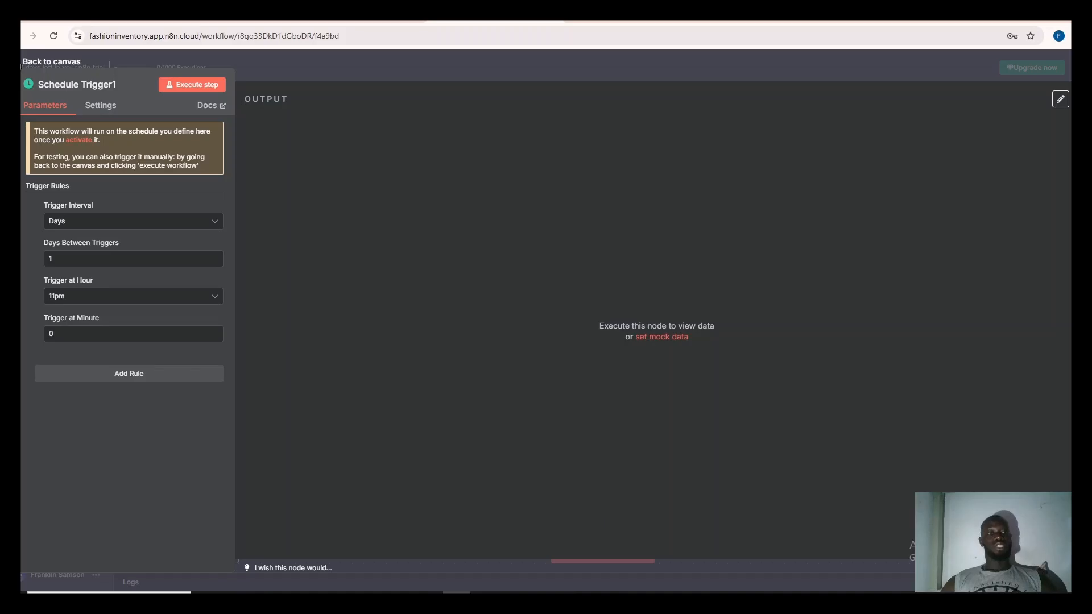
{"action": "left_click", "coordinate": [22, 63]}
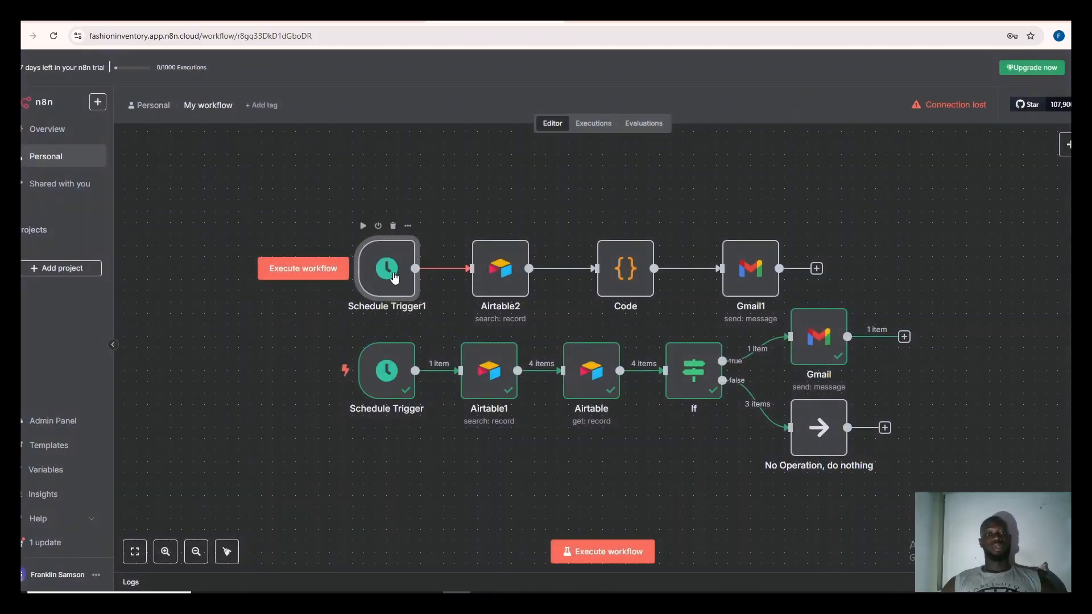
{"action": "left_click", "coordinate": [363, 226]}
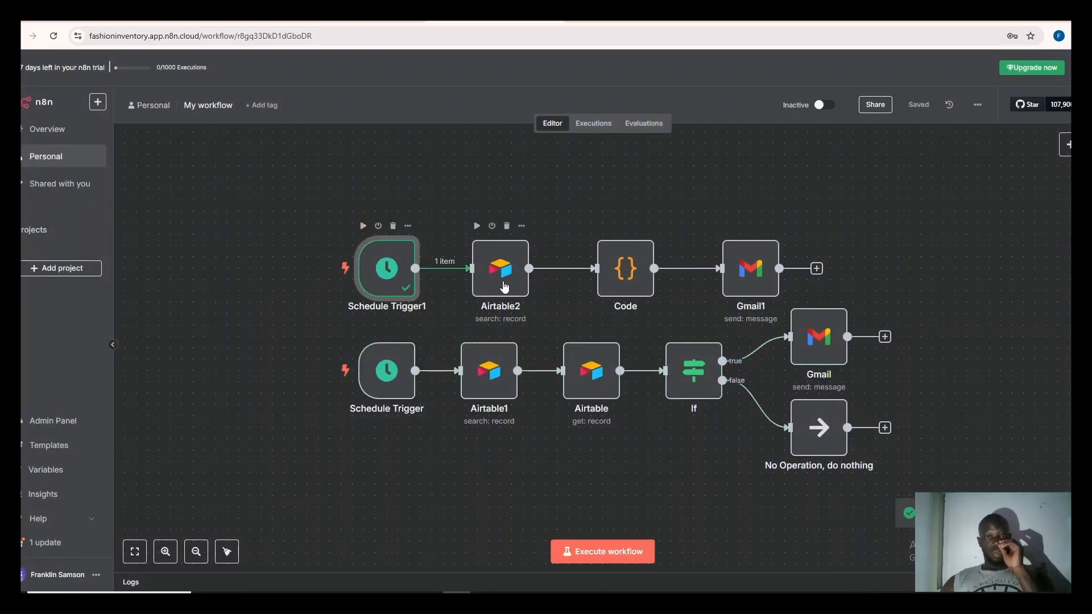
Execute the Airtable2 search node, review its table choices and transaction-date filter formula, and return to the canvas.
{"action": "double_click", "coordinate": [503, 285]}
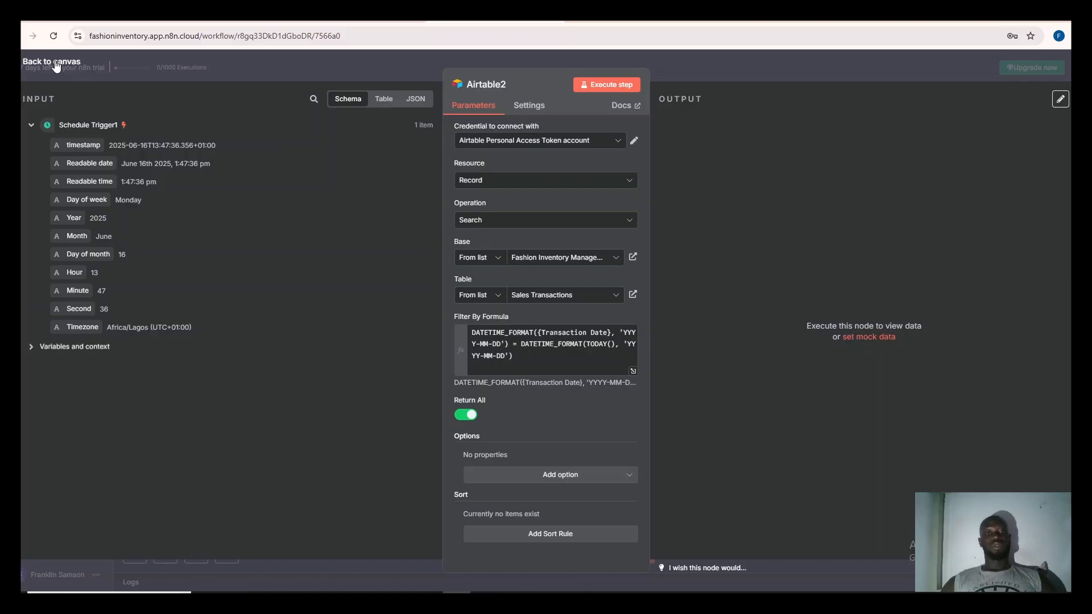
{"action": "left_click", "coordinate": [612, 85]}
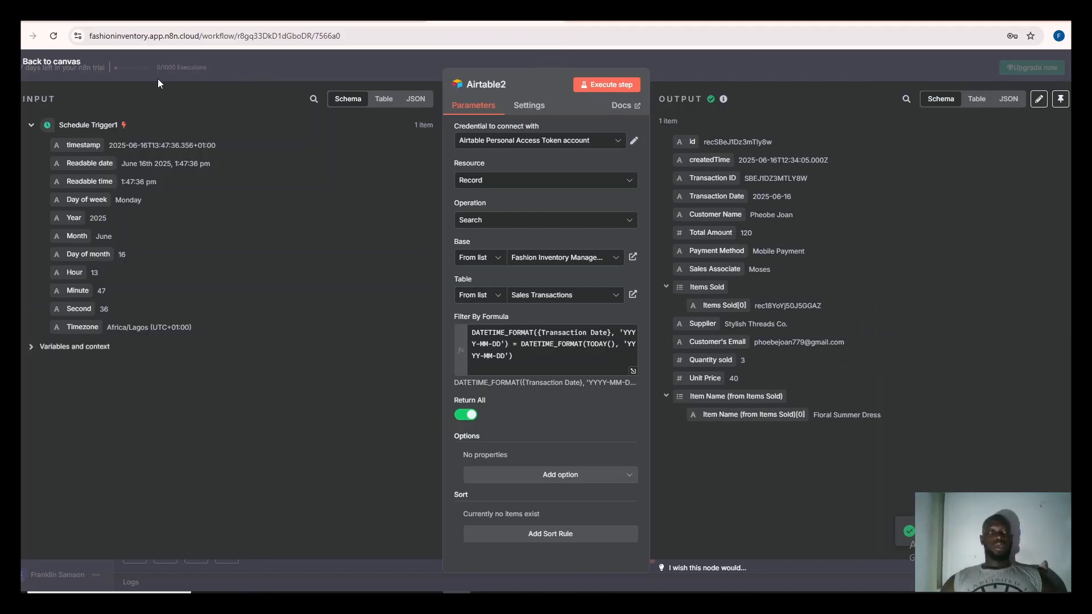
{"action": "left_click", "coordinate": [60, 64]}
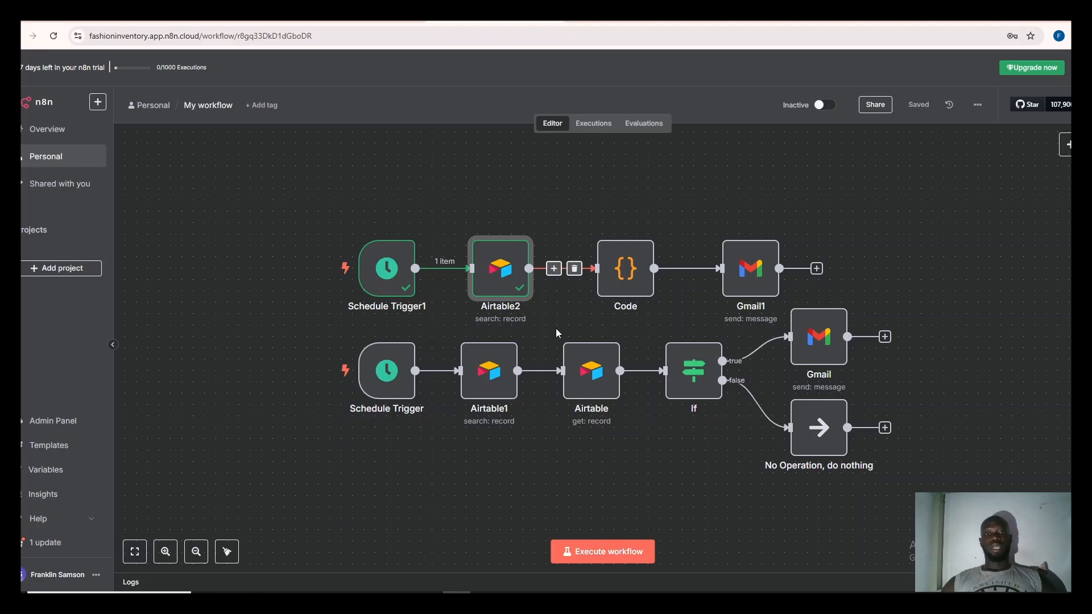
{"action": "double_click", "coordinate": [511, 292]}
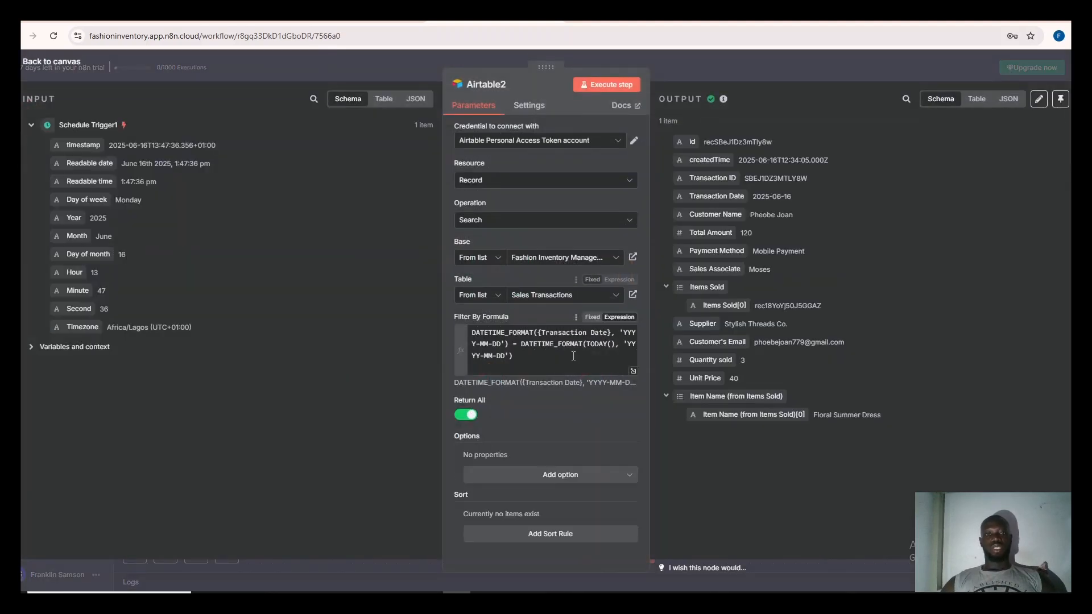
{"action": "left_click", "coordinate": [559, 298]}
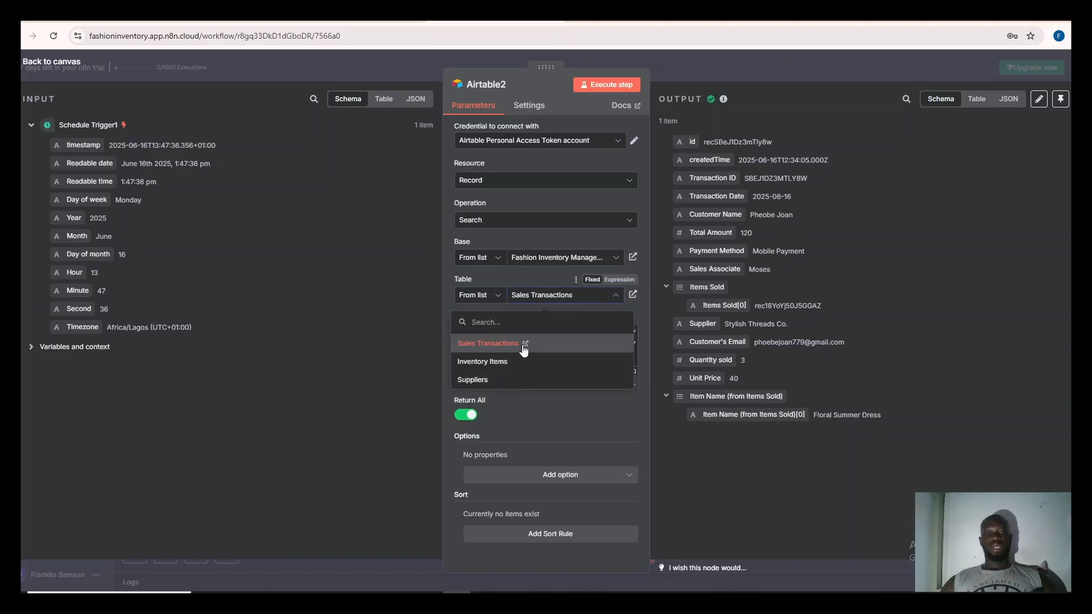
{"action": "left_click", "coordinate": [478, 274]}
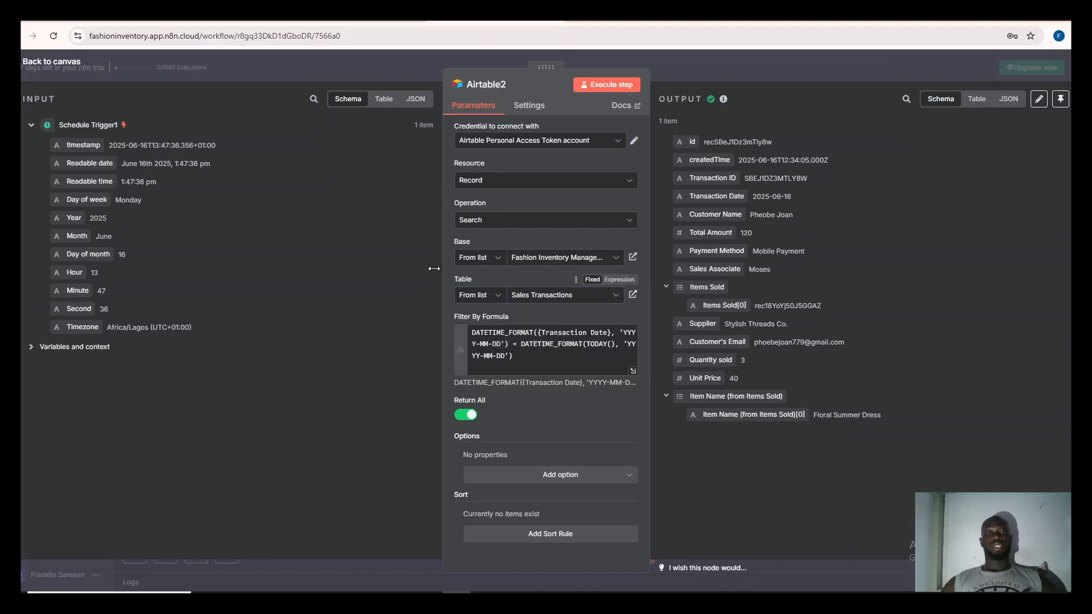
{"action": "left_click", "coordinate": [46, 66]}
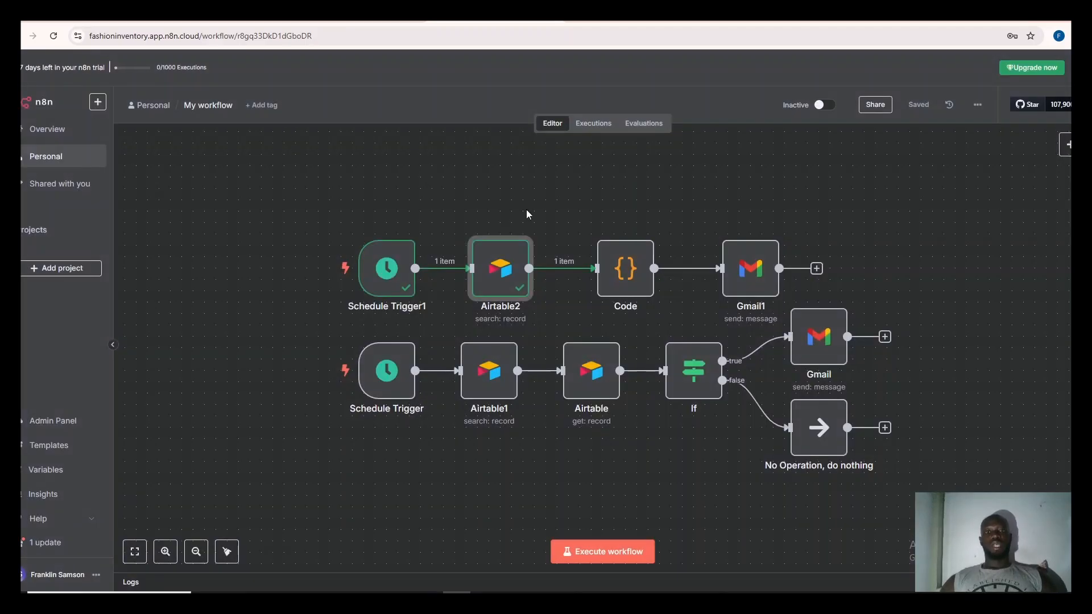
Review the Code node's JavaScript from its first lines, execute the node and return to the canvas.
{"action": "double_click", "coordinate": [629, 283]}
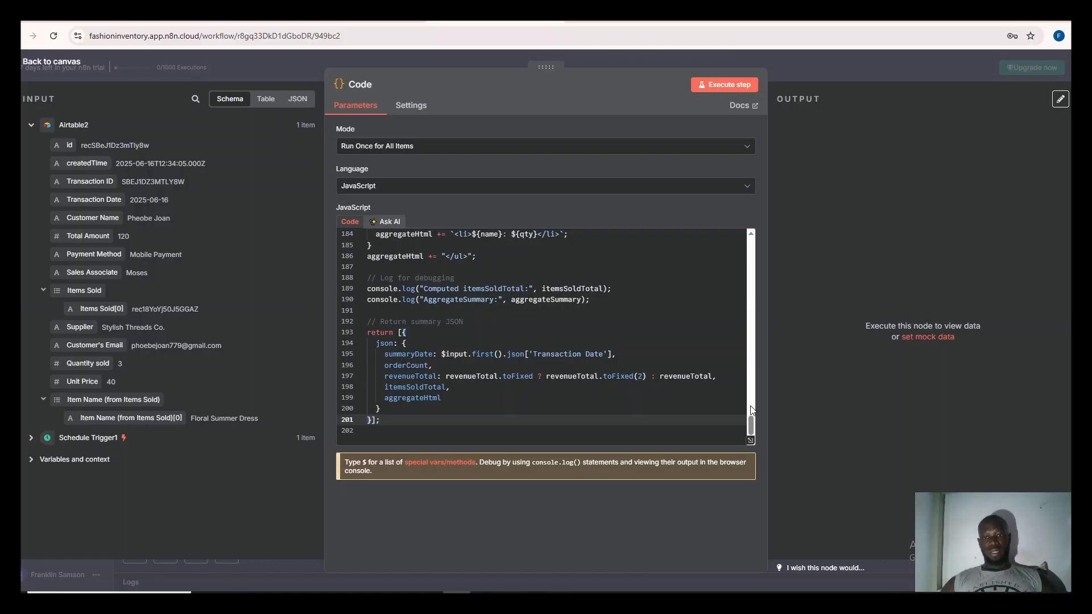
{"action": "left_click_drag", "start_coordinate": [751, 423], "coordinate": [740, 241]}
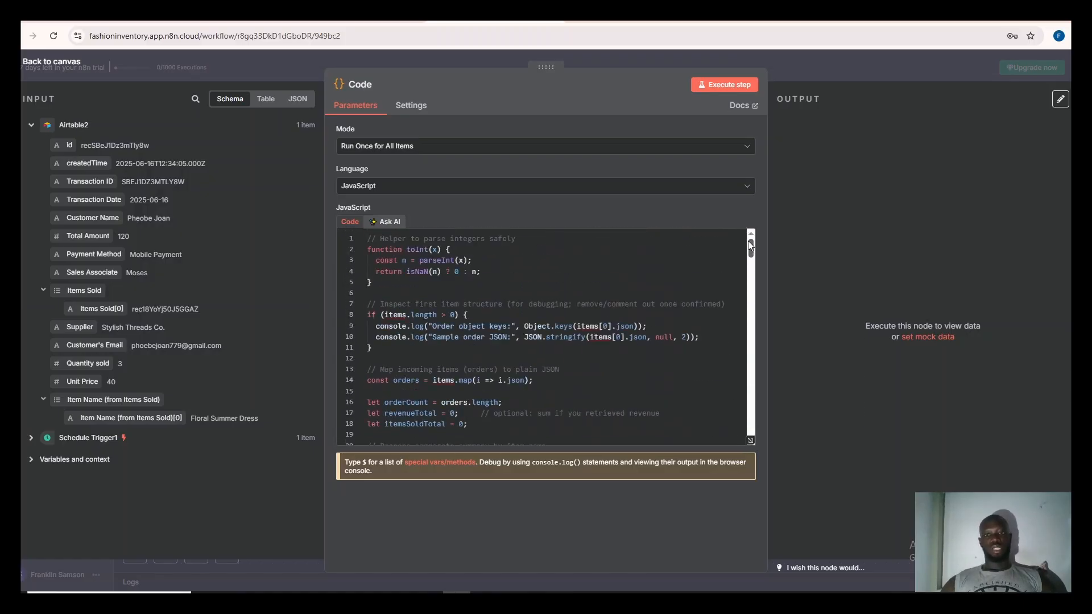
{"action": "mouse_move", "coordinate": [751, 244]}
{"action": "left_mouse_down"}
{"action": "mouse_move", "coordinate": [742, 448]}
{"action": "mouse_move", "coordinate": [740, 234]}
{"action": "left_mouse_up"}
{"action": "mouse_move", "coordinate": [752, 250]}
{"action": "left_mouse_down"}
{"action": "mouse_move", "coordinate": [756, 418]}
{"action": "mouse_move", "coordinate": [744, 245]}
{"action": "left_mouse_up"}
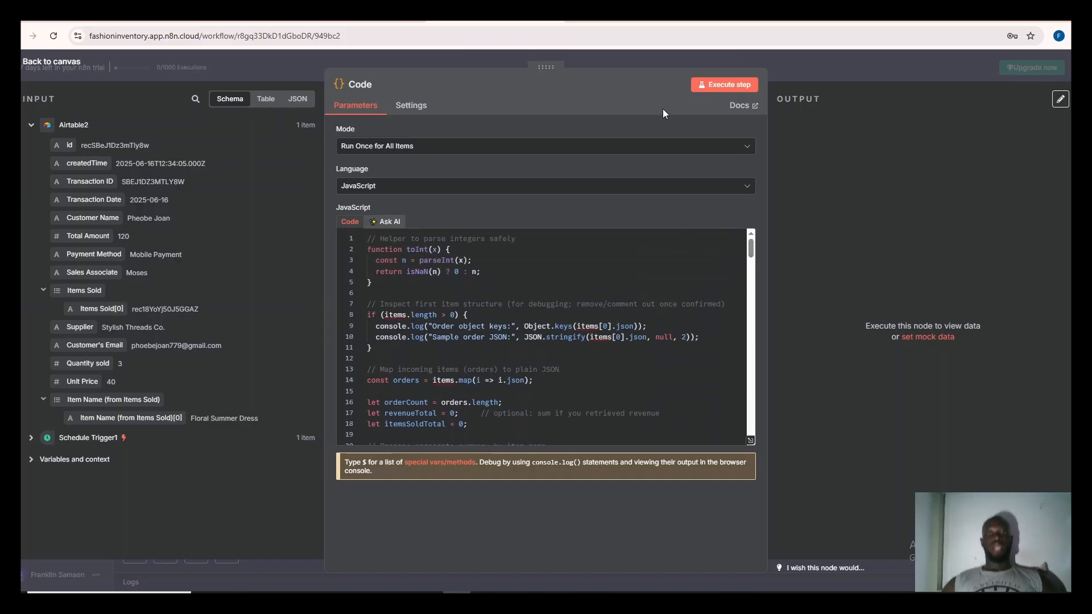
{"action": "left_click", "coordinate": [734, 87]}
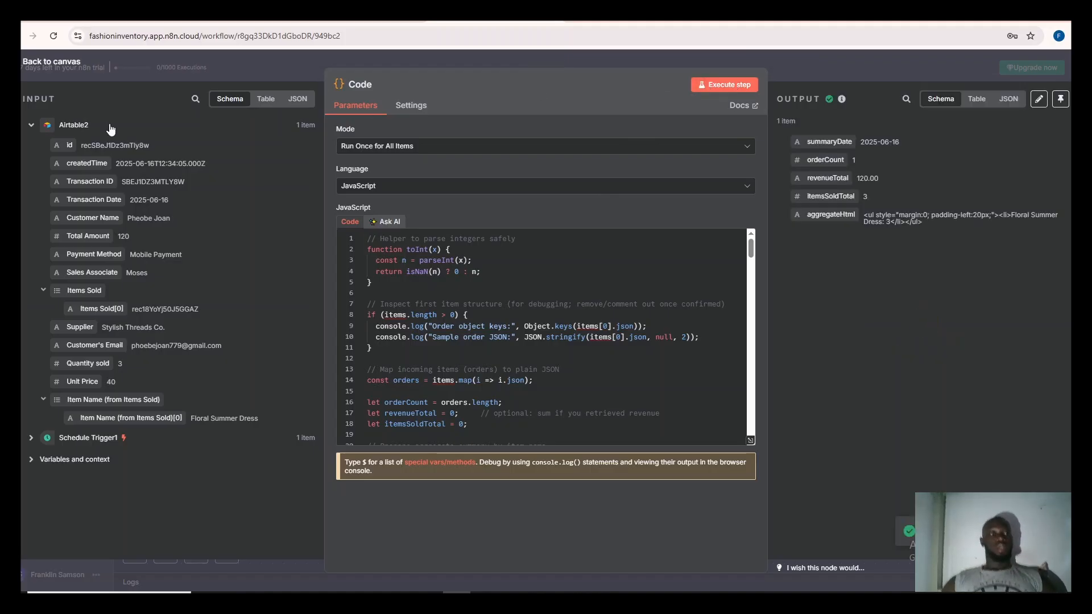
{"action": "left_click", "coordinate": [52, 64]}
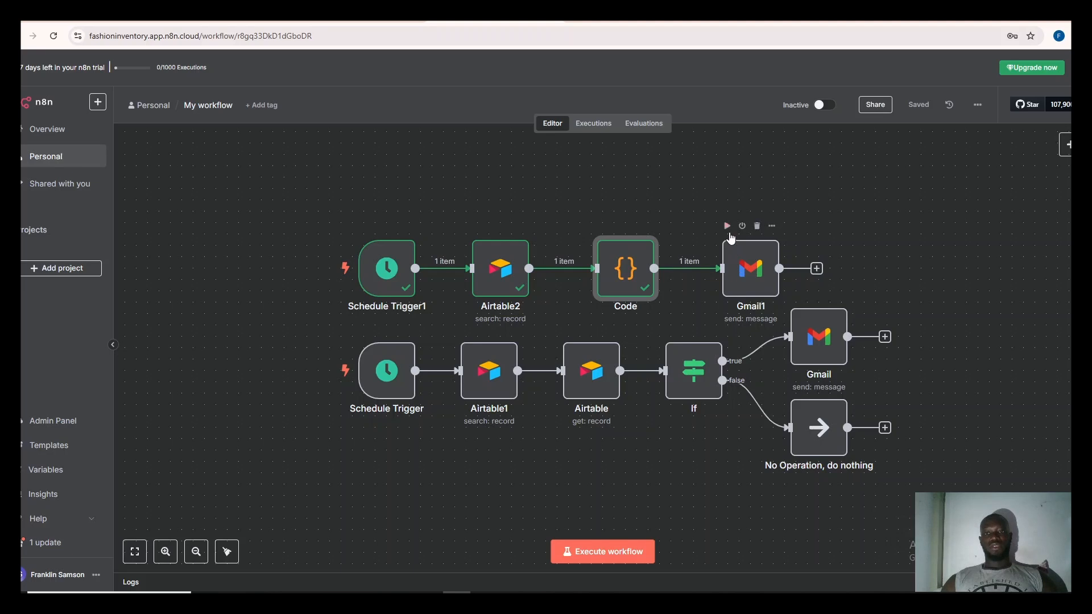
Execute the Gmail1 node, review its Daily Sales Summary subject and HTML message expressions, and return to the canvas.
{"action": "left_click", "coordinate": [727, 227]}
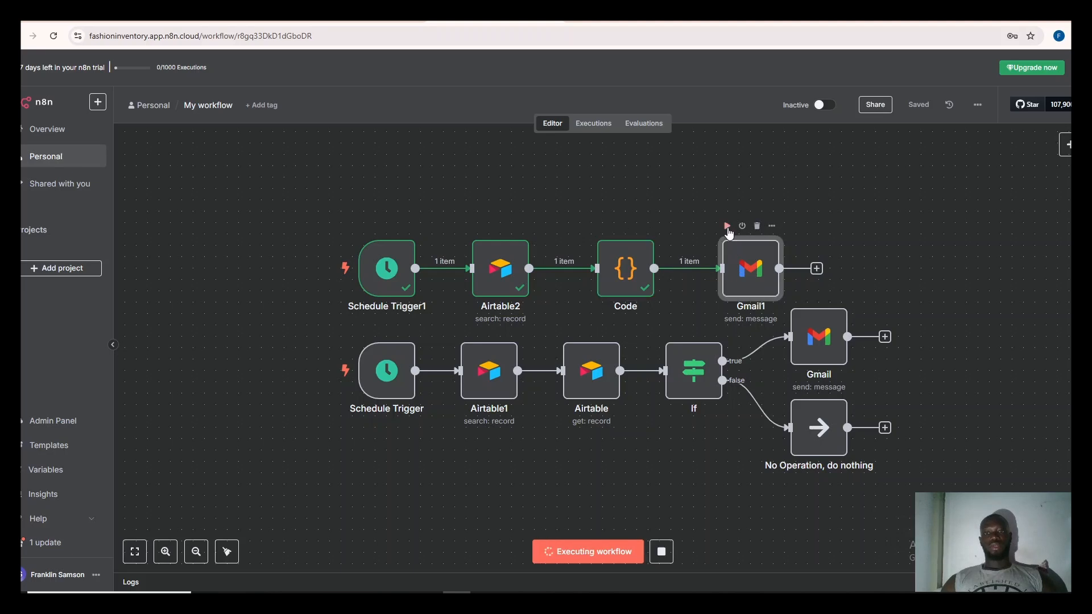
{"action": "double_click", "coordinate": [749, 283]}
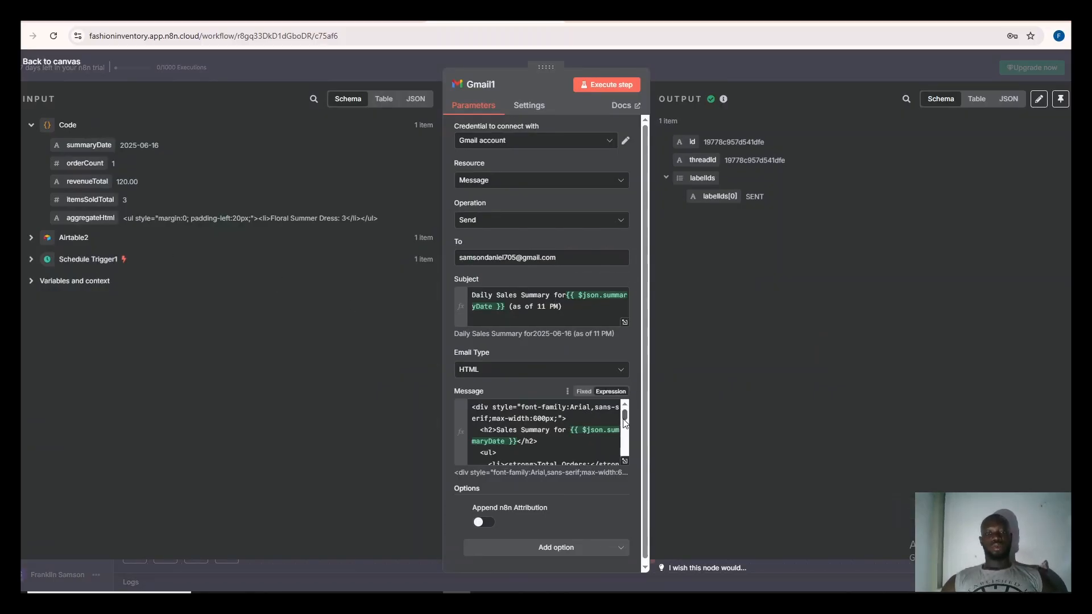
{"action": "left_click_drag", "start_coordinate": [626, 417], "coordinate": [626, 426]}
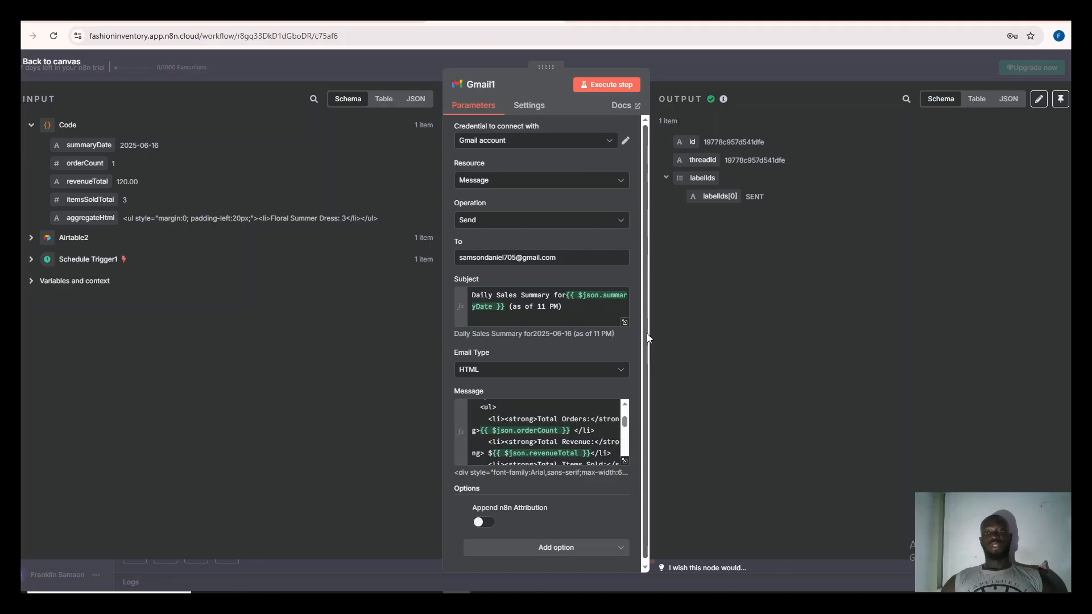
{"action": "left_click", "coordinate": [48, 67]}
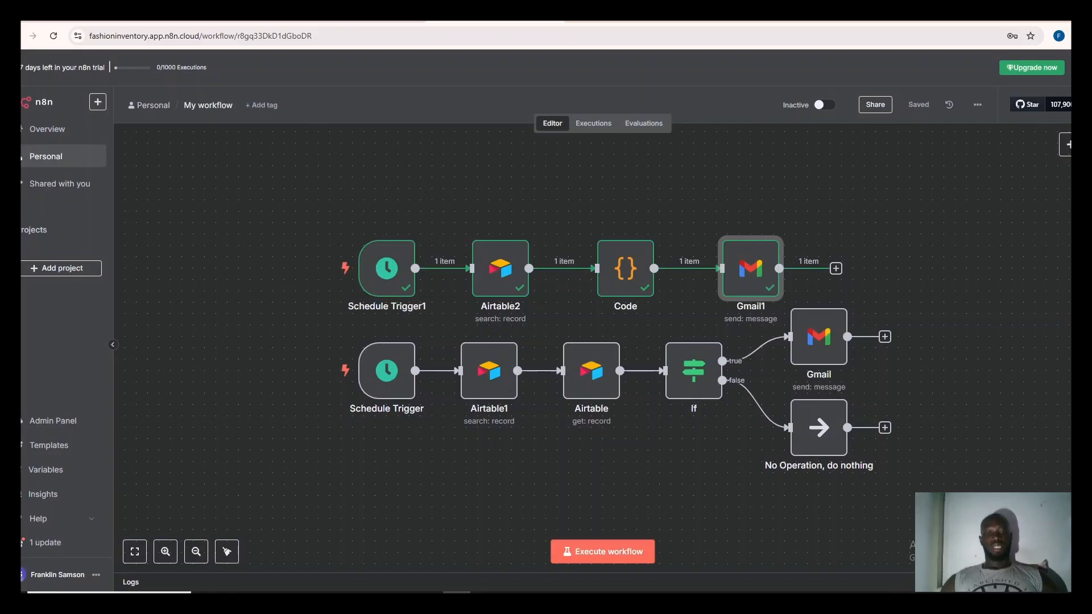
Switch to the Gmail inbox and open the newest Daily Sales Summary e-mail to read it.
{"action": "left_click", "coordinate": [541, 593]}
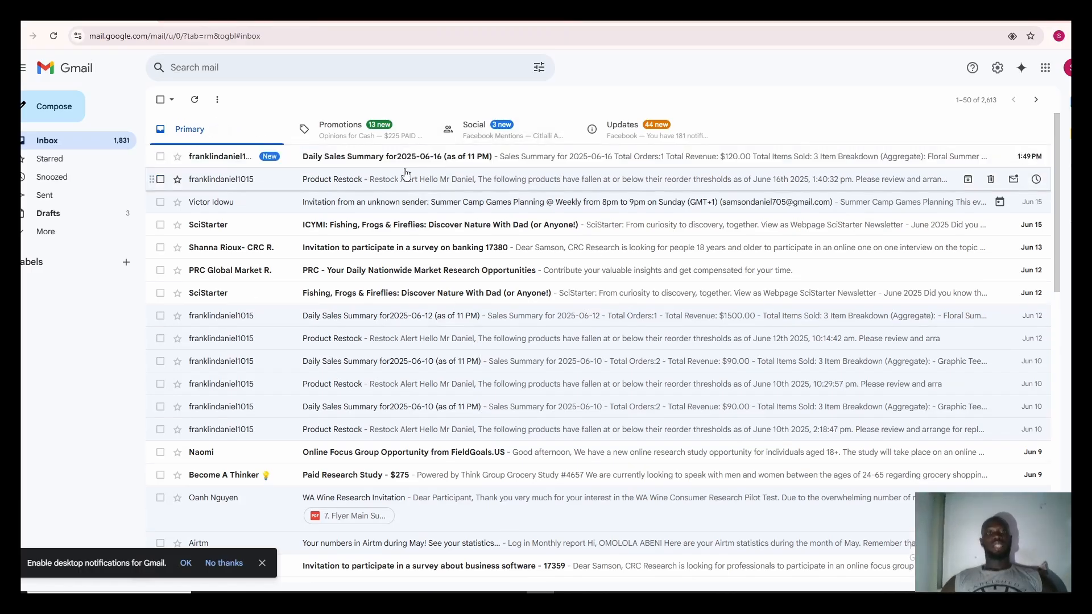
{"action": "left_click", "coordinate": [495, 159]}
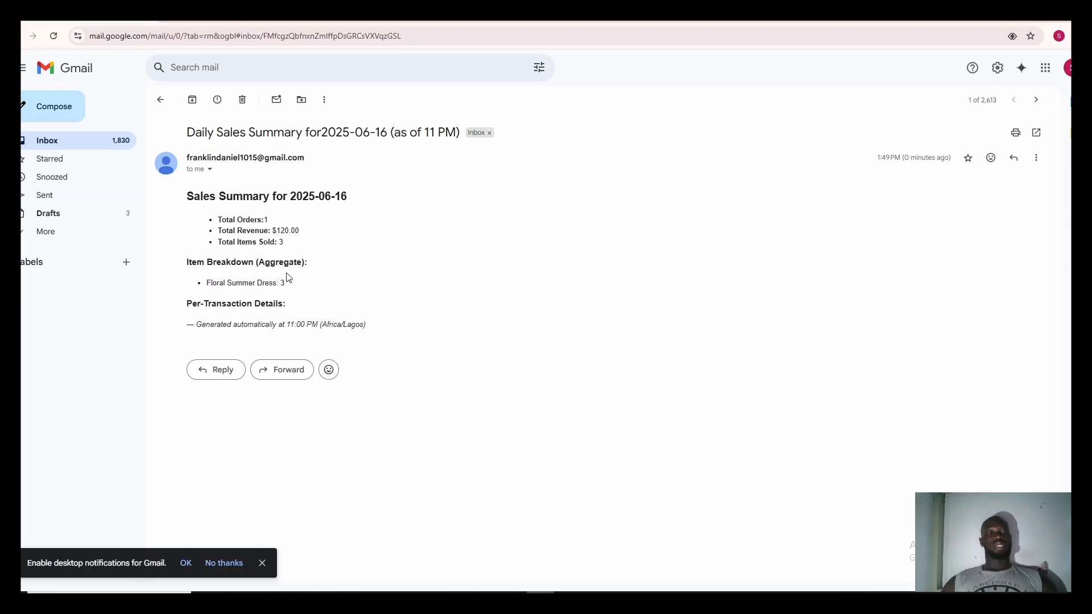
Leave the summary e-mail, switch to n8n, and open My workflow 2 to review its Schedule Trigger rules before returning to the canvas.
{"action": "left_click", "coordinate": [160, 102]}
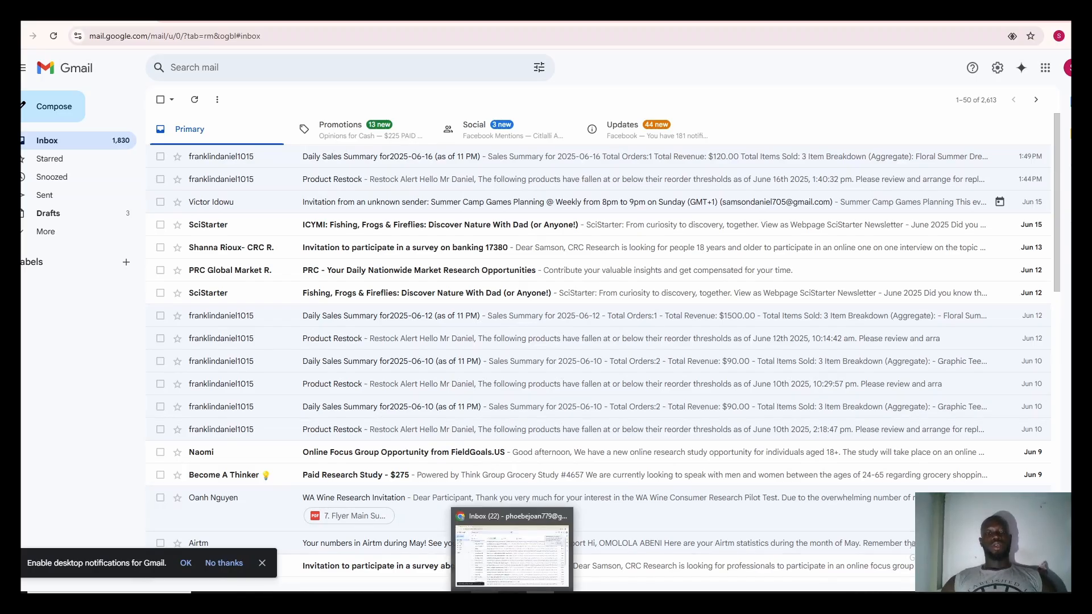
{"action": "left_click", "coordinate": [472, 549]}
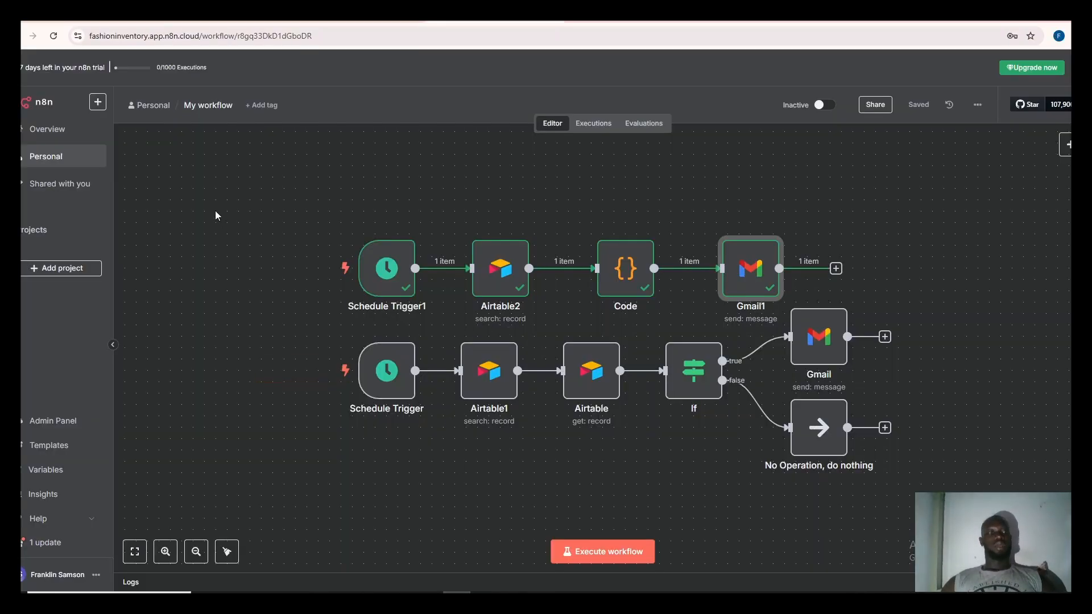
{"action": "left_click", "coordinate": [84, 156]}
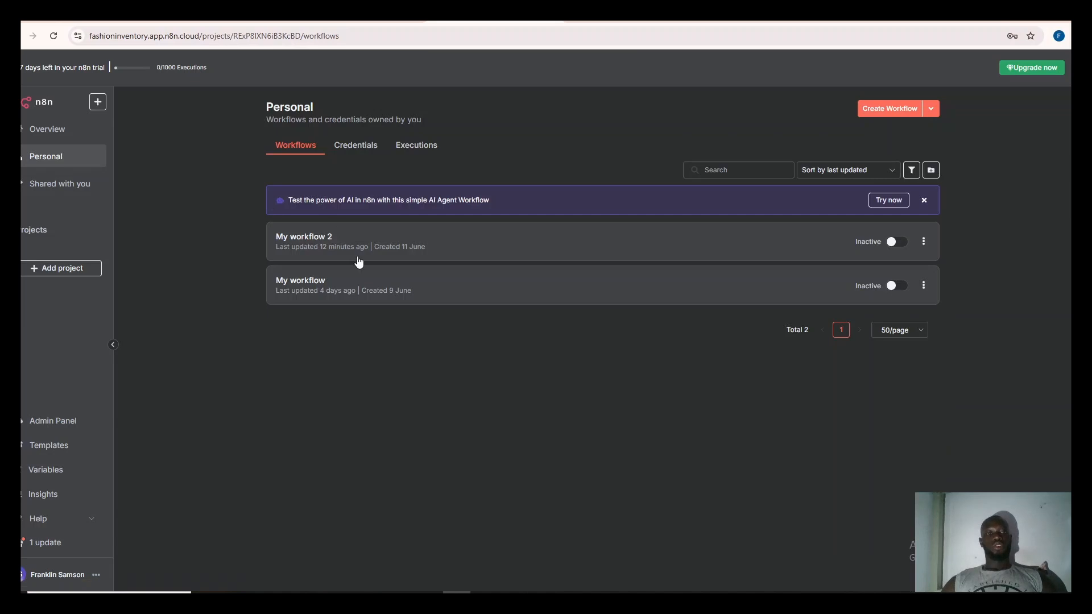
{"action": "left_click", "coordinate": [402, 249]}
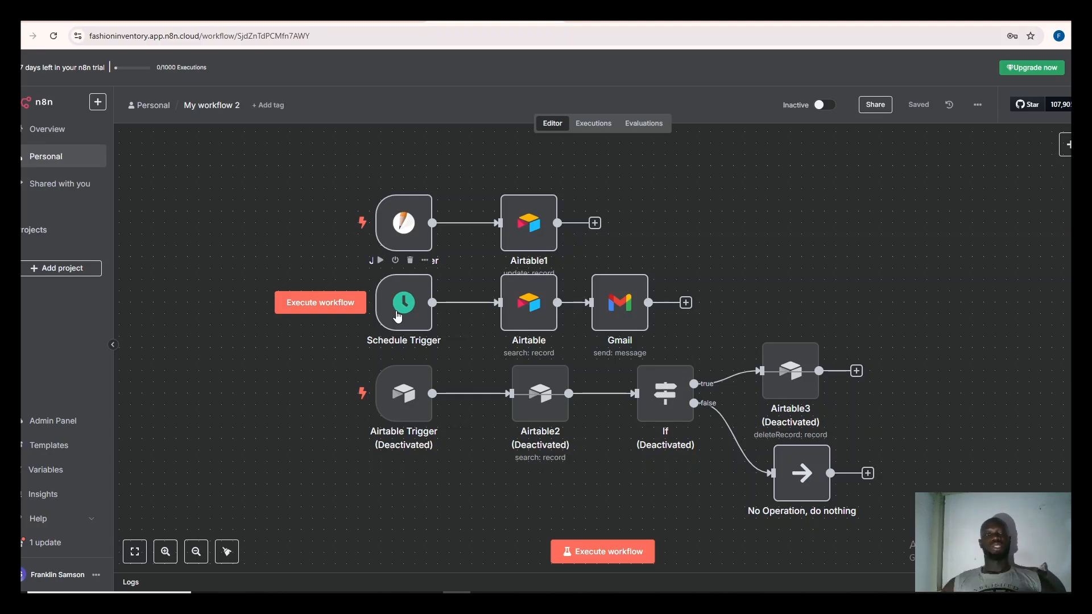
{"action": "double_click", "coordinate": [414, 318]}
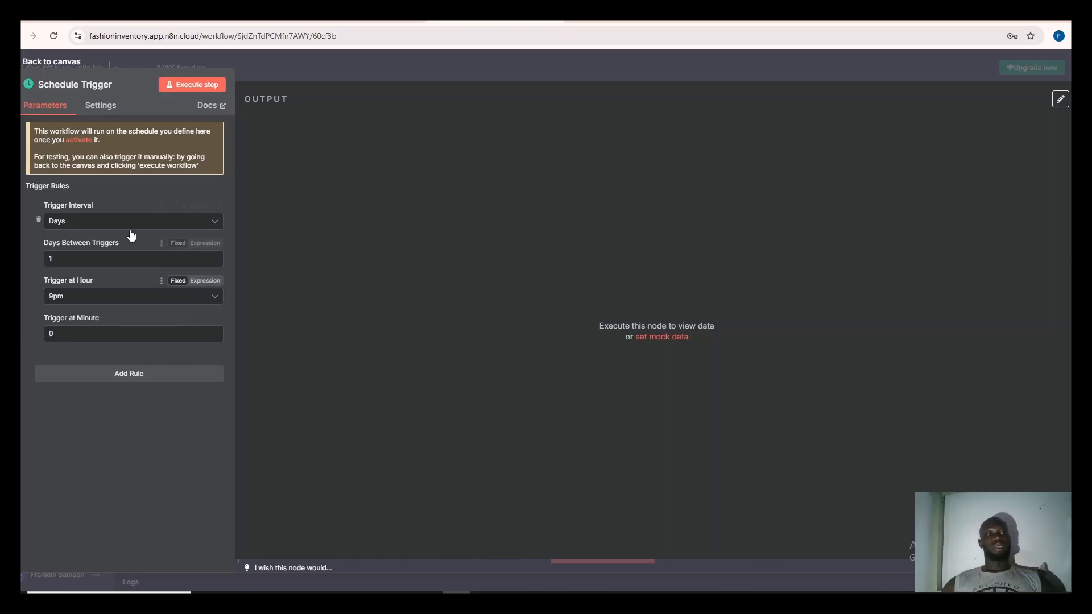
{"action": "left_click", "coordinate": [25, 62]}
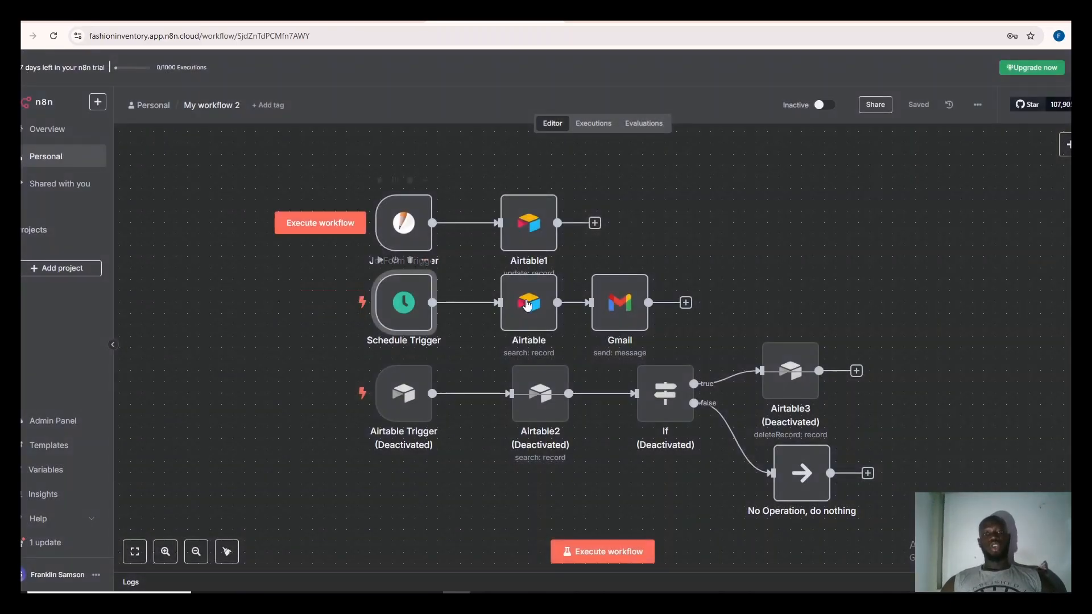
In the Airtable search node, execute the previous nodes, switch Filter By Formula to Expression, check it against the Sales Transactions table and execute the node.
{"action": "left_click", "coordinate": [532, 326]}
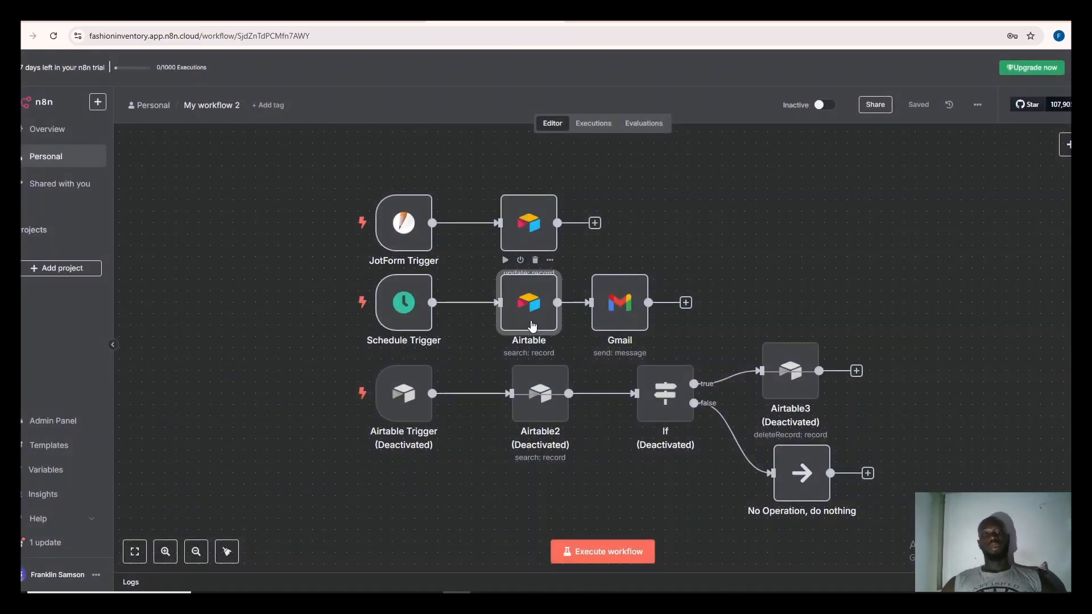
{"action": "double_click", "coordinate": [533, 326]}
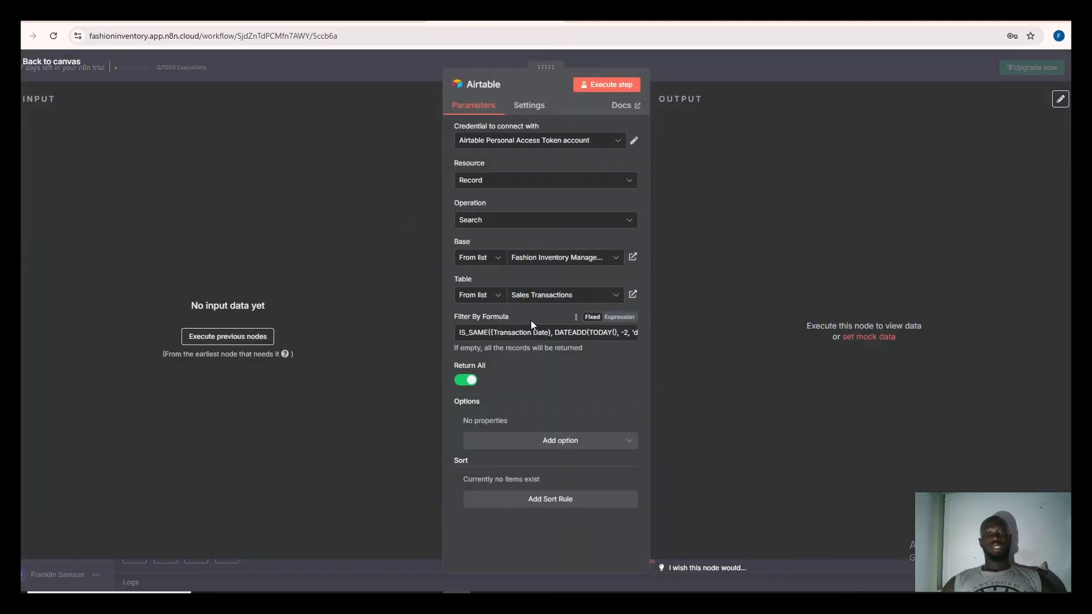
{"action": "left_click", "coordinate": [224, 337]}
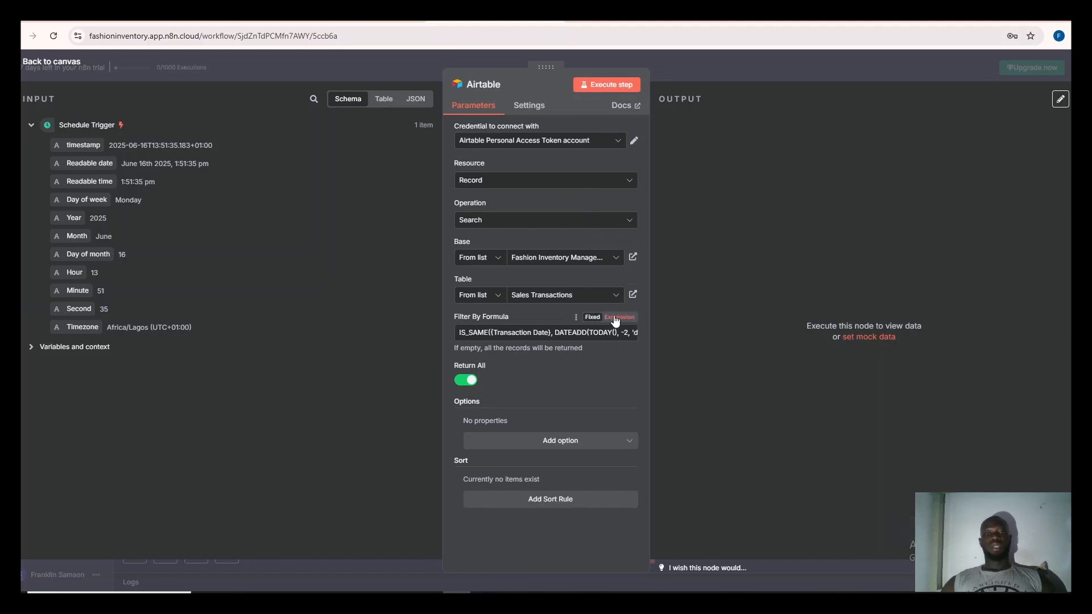
{"action": "left_click", "coordinate": [614, 318]}
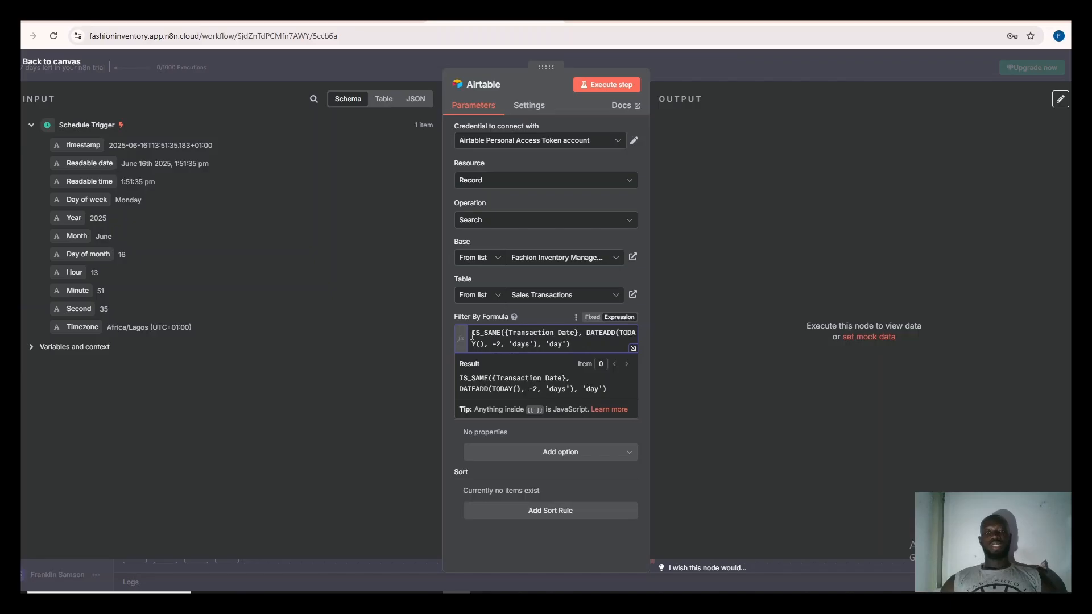
{"action": "left_click", "coordinate": [603, 347]}
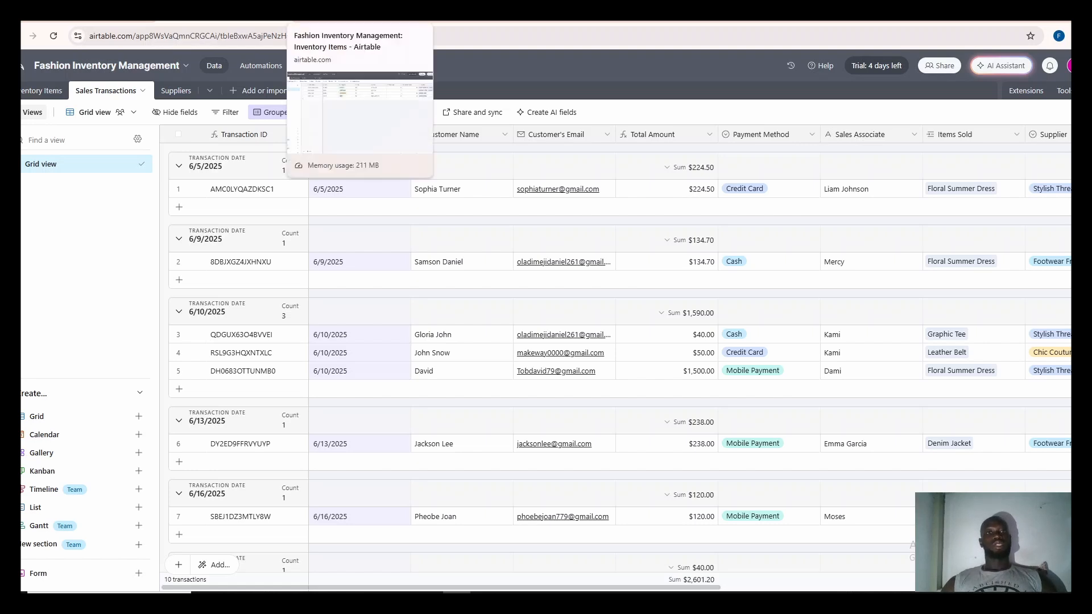
{"action": "left_click", "coordinate": [472, 20]}
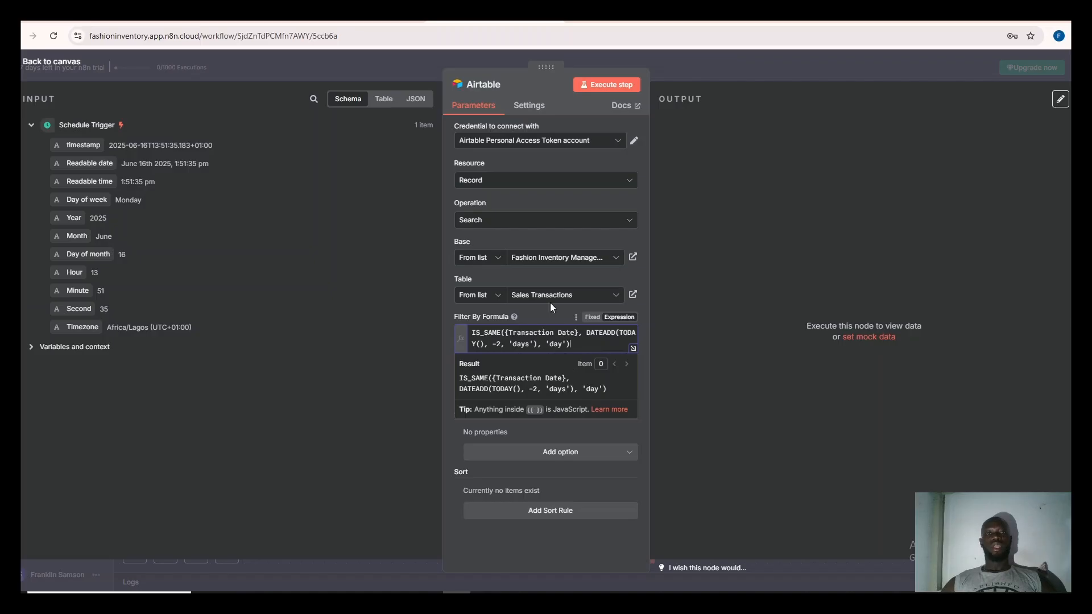
{"action": "left_click", "coordinate": [608, 86]}
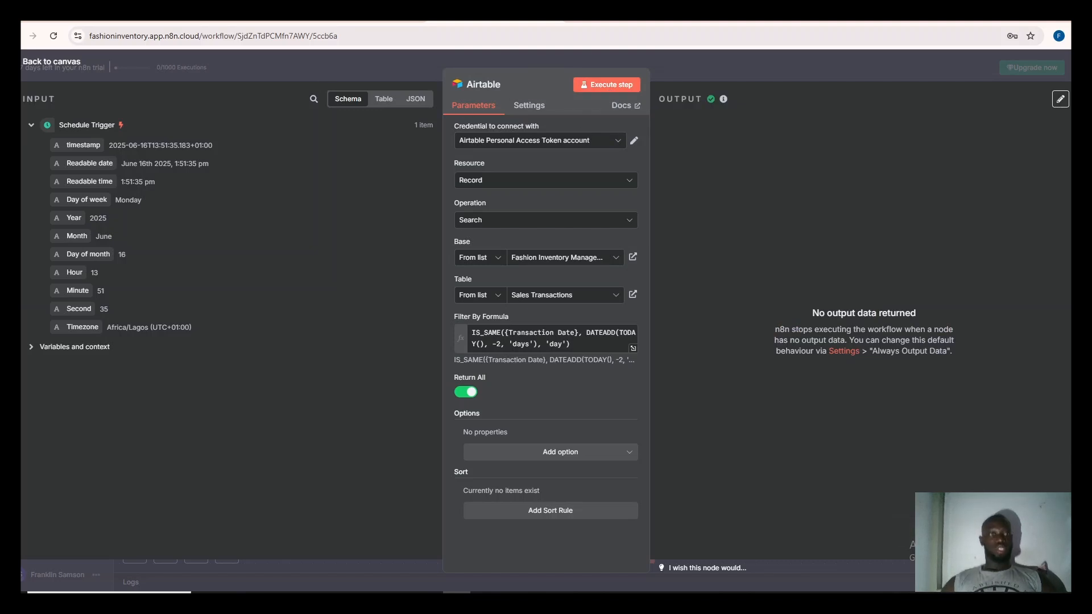
In Airtable's Sales Transactions table, change the 6/16/2025 sale's transaction date to 6/14/2025 and add a blank record to that date group.
{"action": "left_click", "coordinate": [224, 23]}
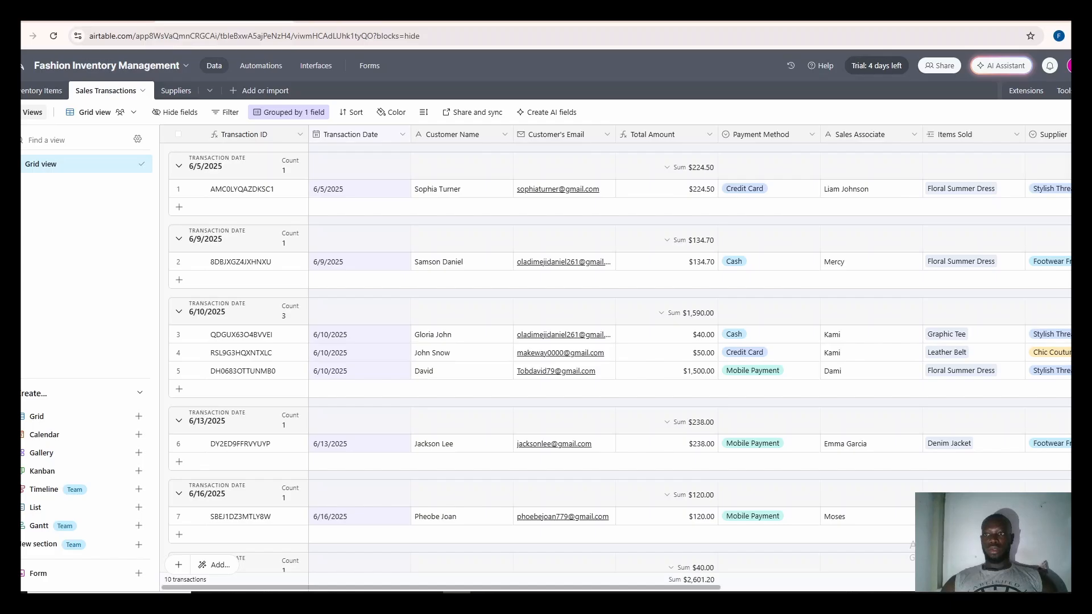
{"action": "scroll", "coordinate": [619, 357], "scroll_direction": "down", "scroll_amount": 3}
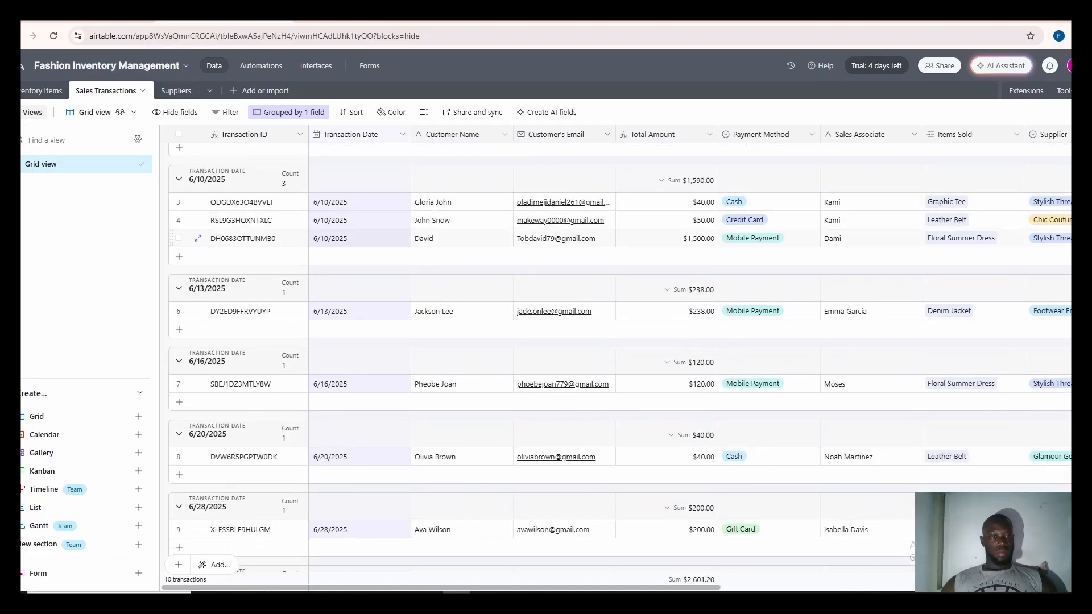
{"action": "scroll", "coordinate": [619, 357], "scroll_direction": "down", "scroll_amount": 3}
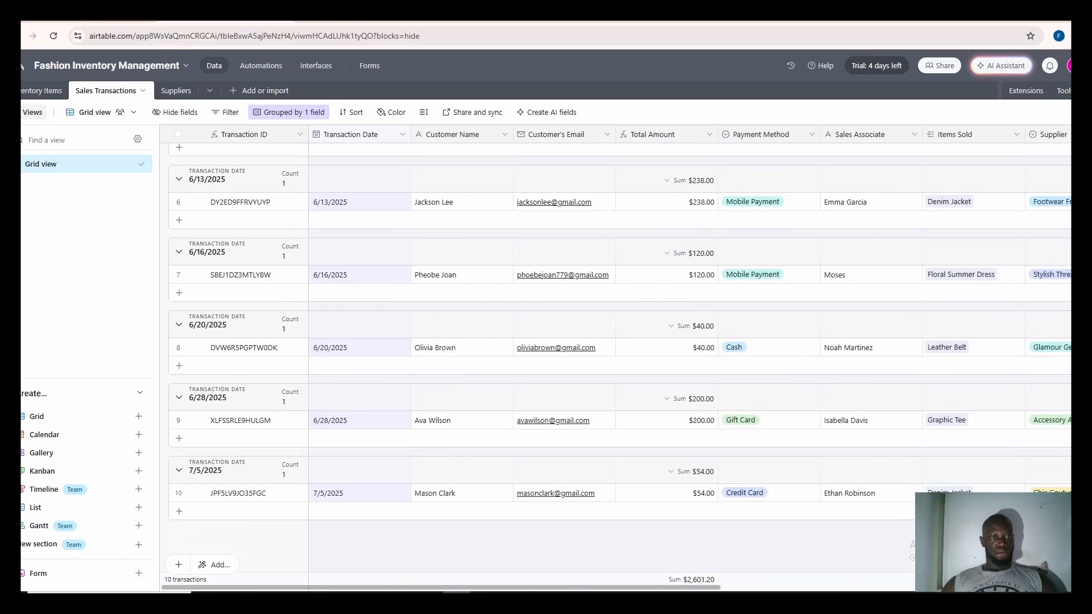
{"action": "scroll", "coordinate": [1069, 196], "scroll_direction": "up", "scroll_amount": 4}
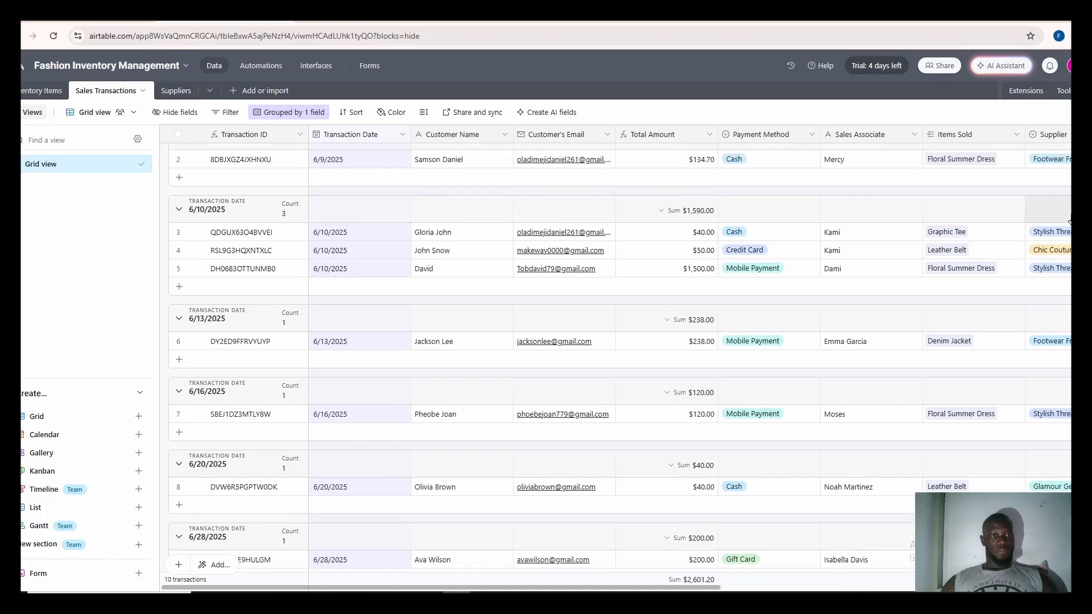
{"action": "scroll", "coordinate": [1070, 196], "scroll_direction": "up", "scroll_amount": 1}
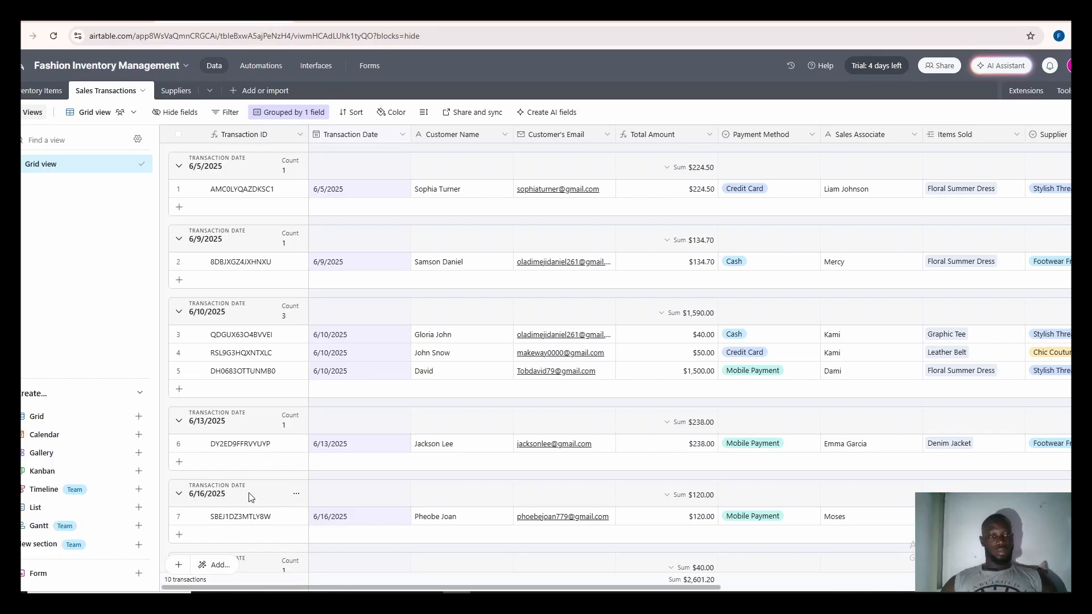
{"action": "left_click", "coordinate": [214, 499]}
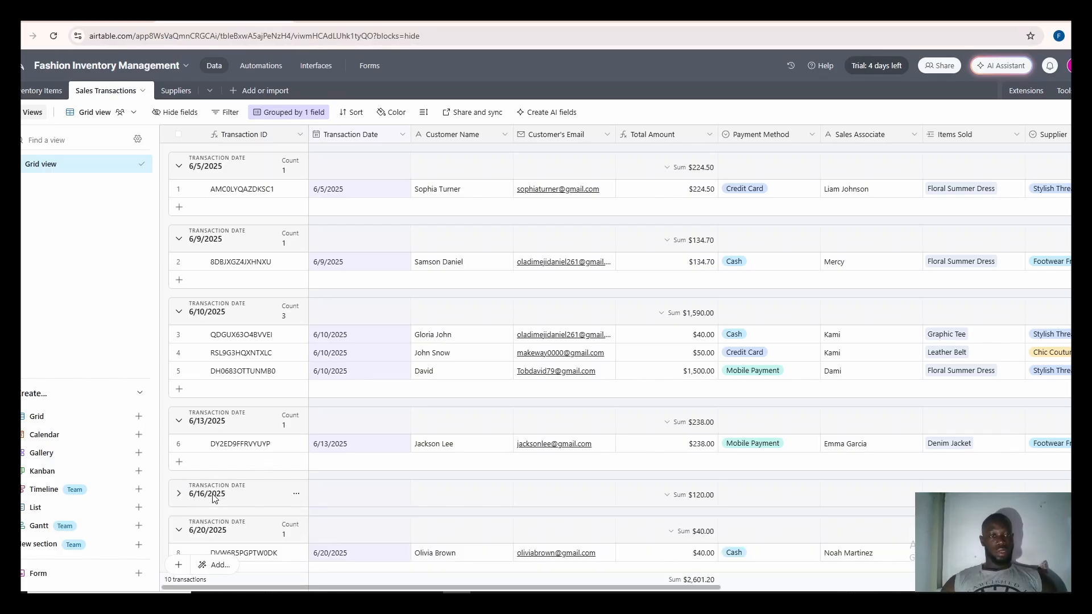
{"action": "left_click", "coordinate": [215, 499]}
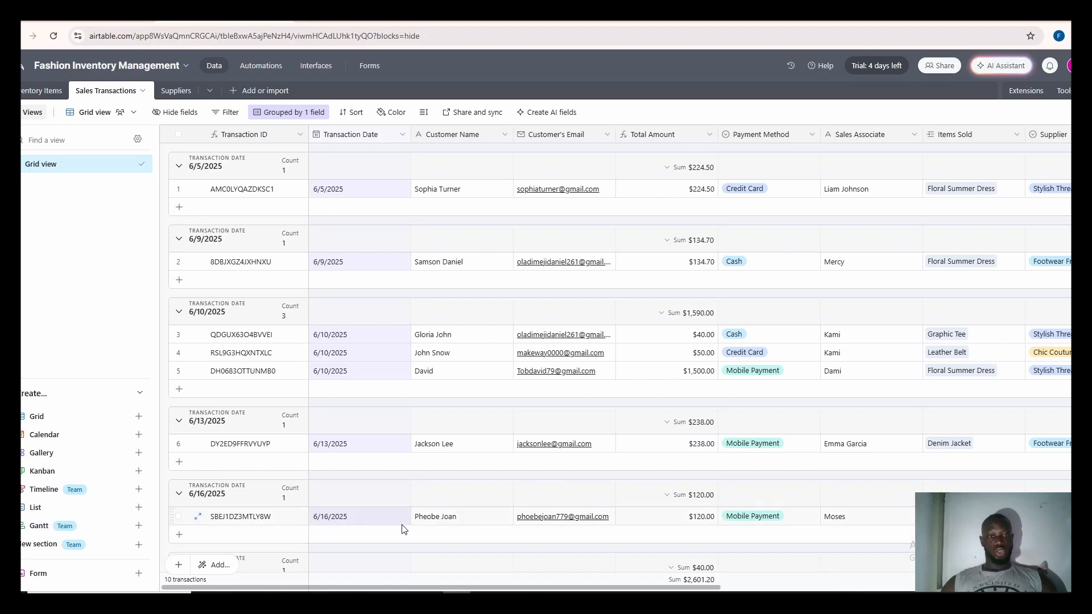
{"action": "left_click", "coordinate": [389, 517]}
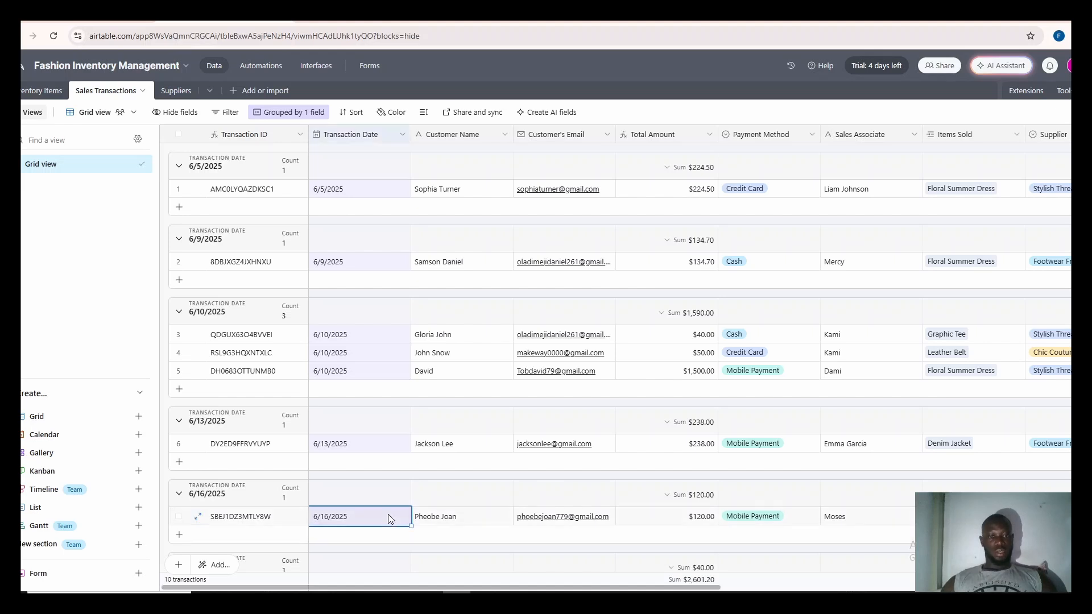
{"action": "left_click", "coordinate": [387, 516]}
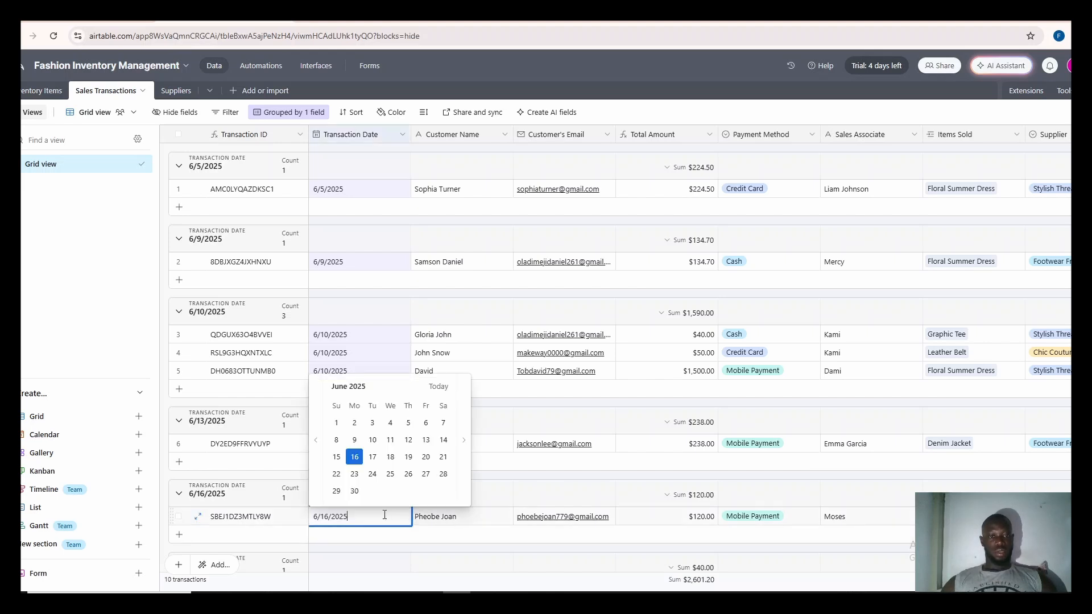
{"action": "left_click", "coordinate": [444, 442]}
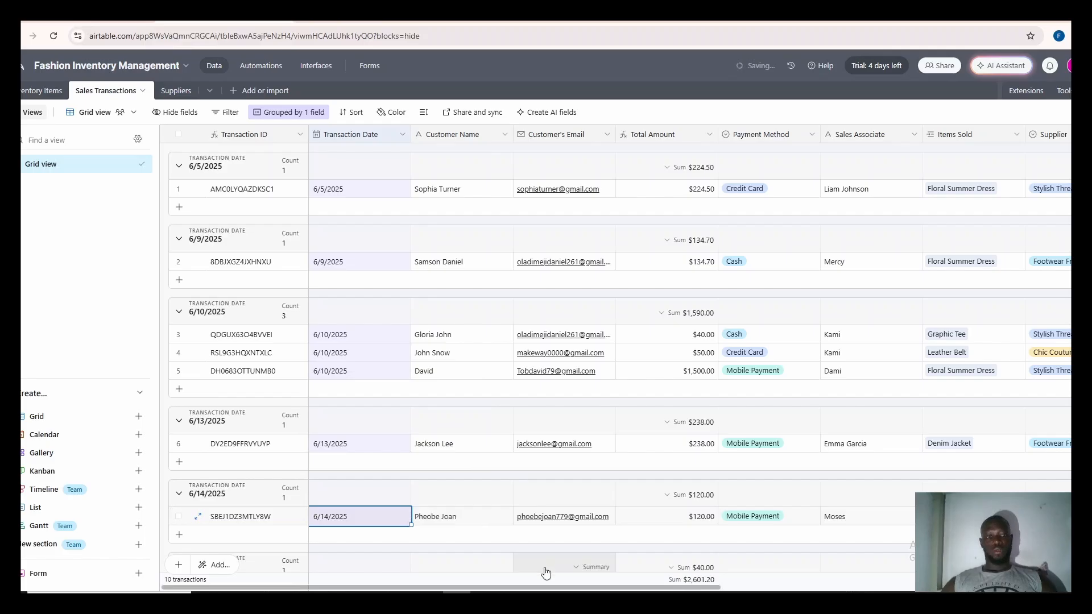
{"action": "left_click", "coordinate": [517, 540]}
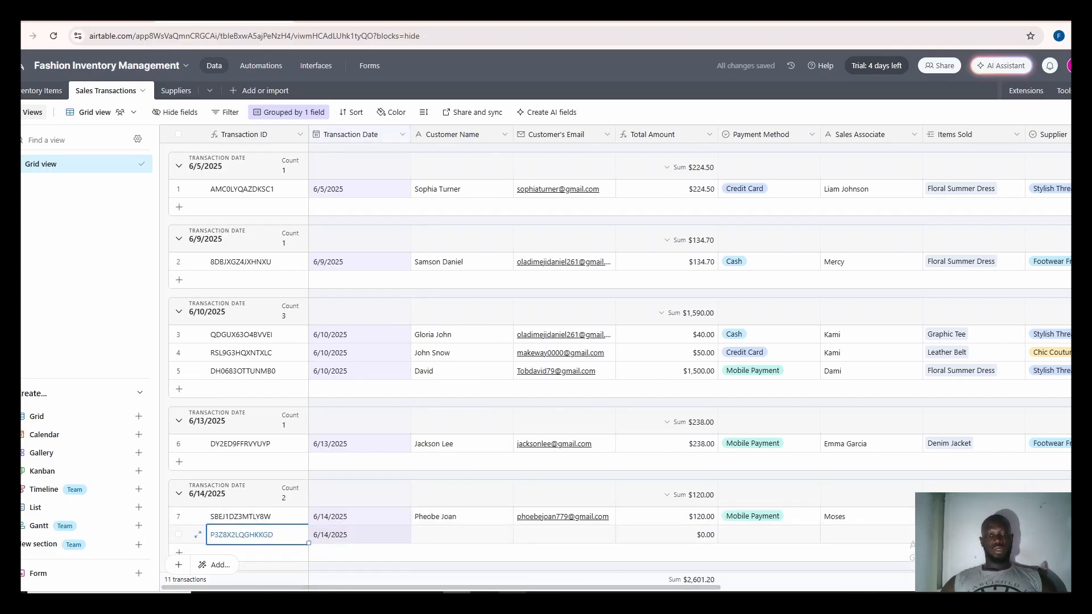
Switch to n8n, execute the Airtable search node again, review its output record and return to the canvas.
{"action": "left_click", "coordinate": [495, 21]}
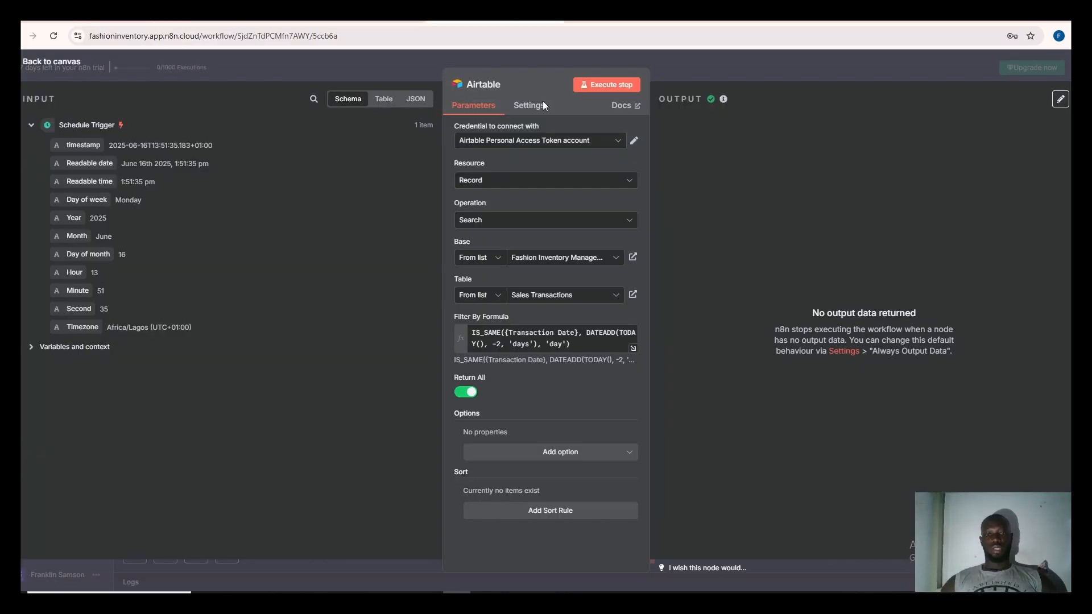
{"action": "left_click", "coordinate": [605, 85]}
{"action": "key", "text": "Escape"}
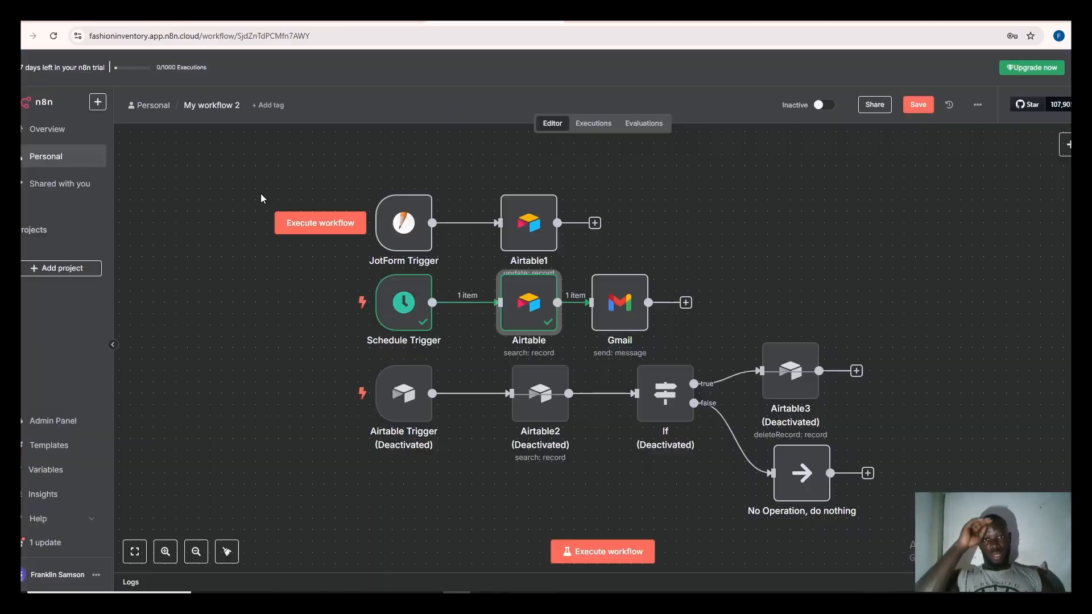
{"action": "double_click", "coordinate": [540, 323]}
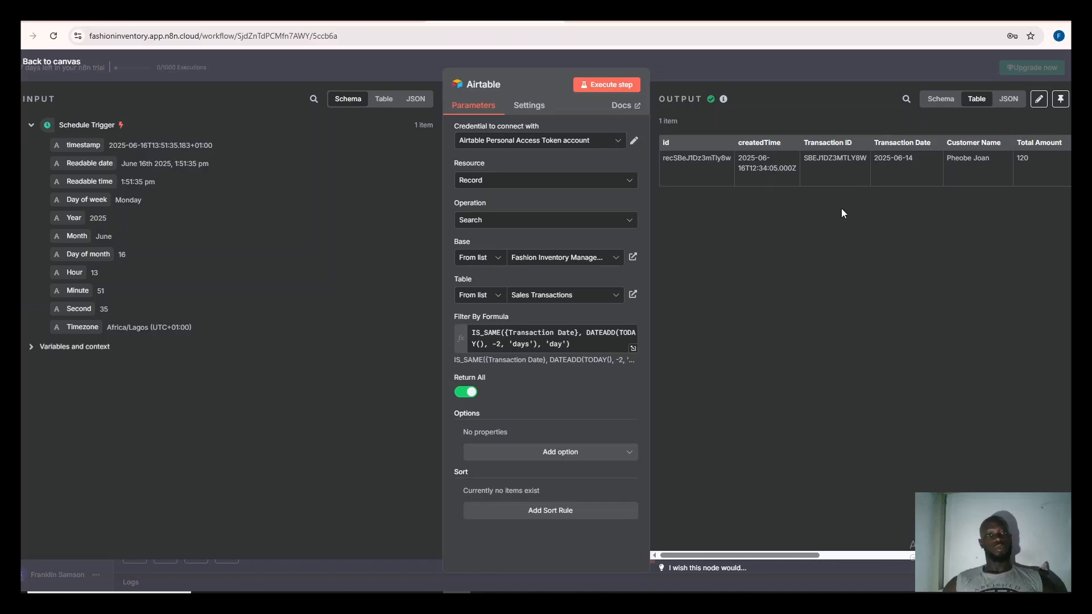
{"action": "left_click", "coordinate": [51, 62]}
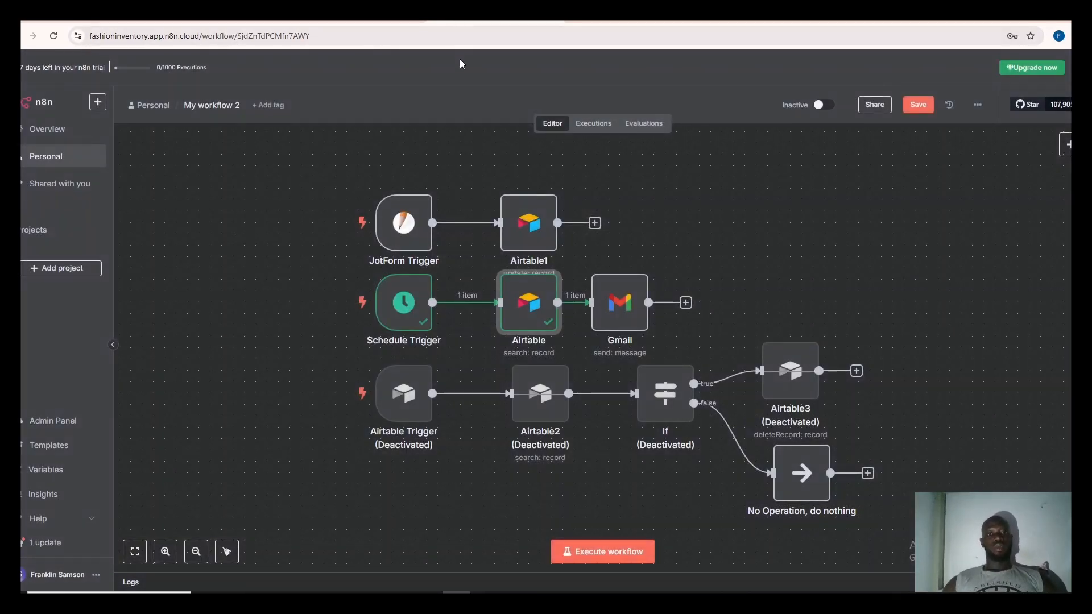
Open the Gmail node after the Airtable search and execute it to send the M & S Fashion Store Feedback! e-mail.
{"action": "left_click", "coordinate": [622, 318]}
{"action": "double_click", "coordinate": [622, 317]}
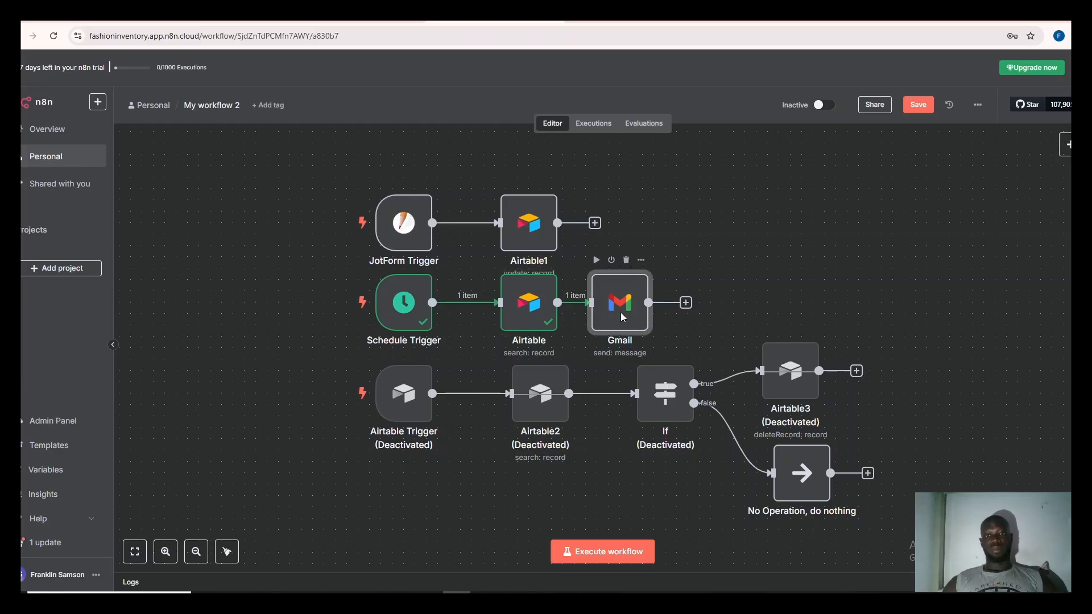
{"action": "left_click", "coordinate": [606, 84]}
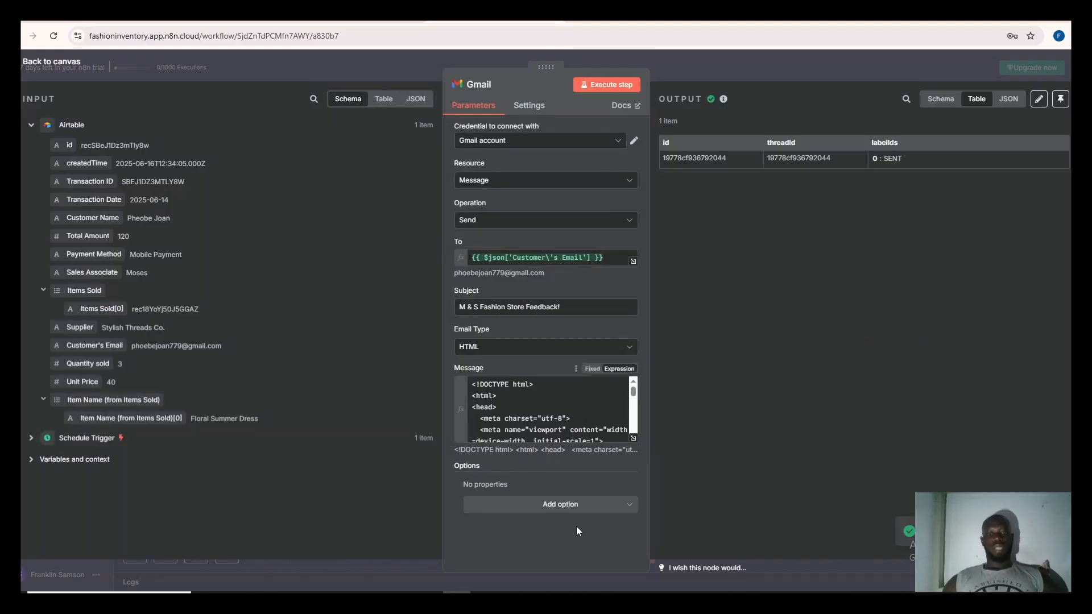
Switch to the customer's Gmail inbox, open the M & S Fashion Store Feedback! e-mail and read through its purchase recap and survey link.
{"action": "key", "text": "alt+Tab"}
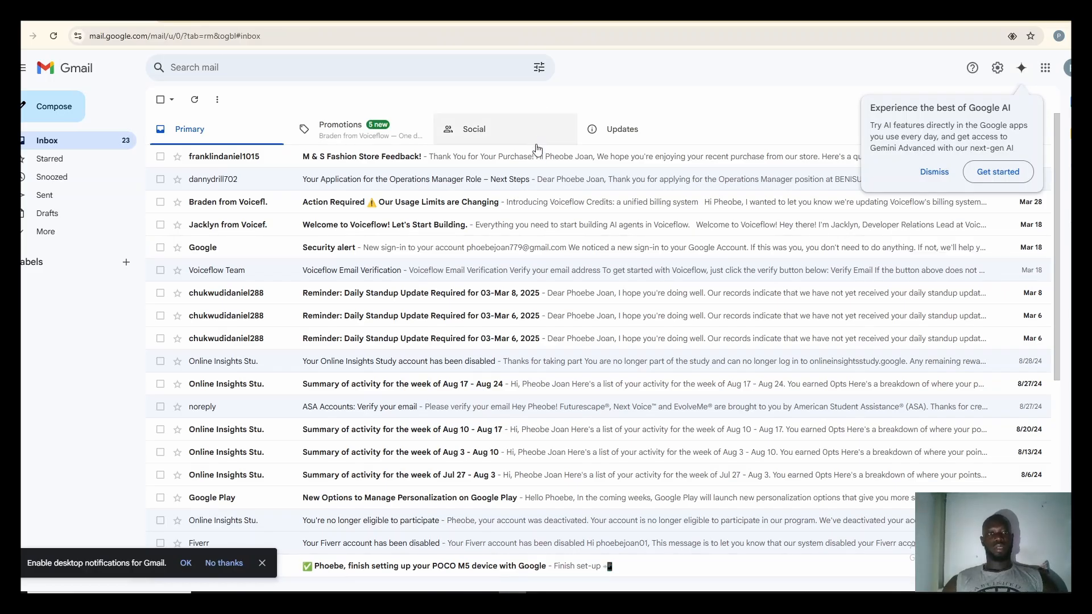
{"action": "left_click", "coordinate": [536, 161]}
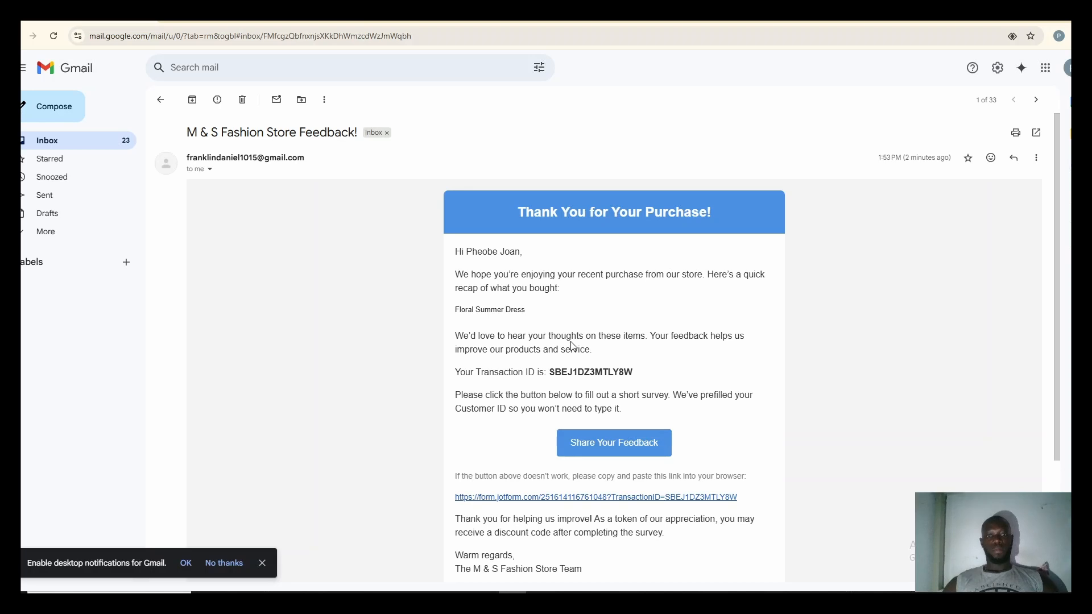
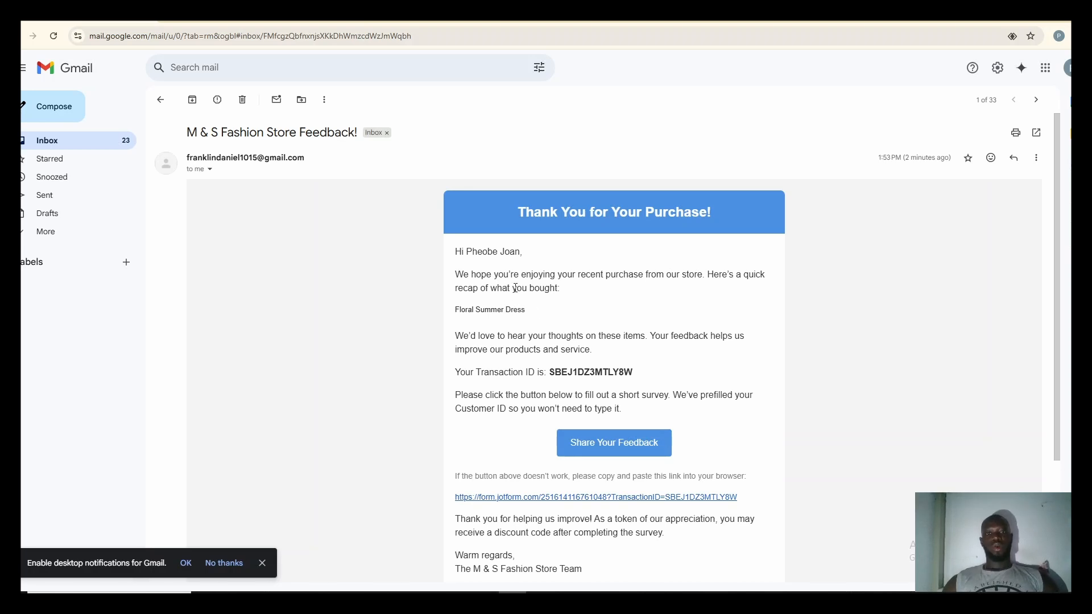
{"action": "scroll", "coordinate": [582, 295], "scroll_direction": "down", "scroll_amount": 1}
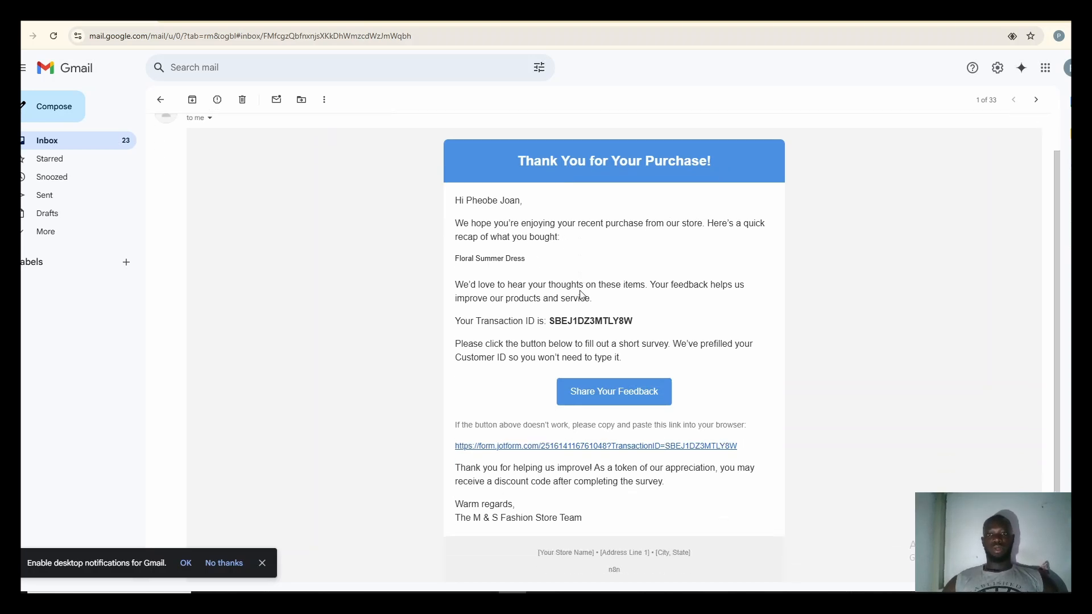
{"action": "scroll", "coordinate": [582, 295], "scroll_direction": "down", "scroll_amount": 1}
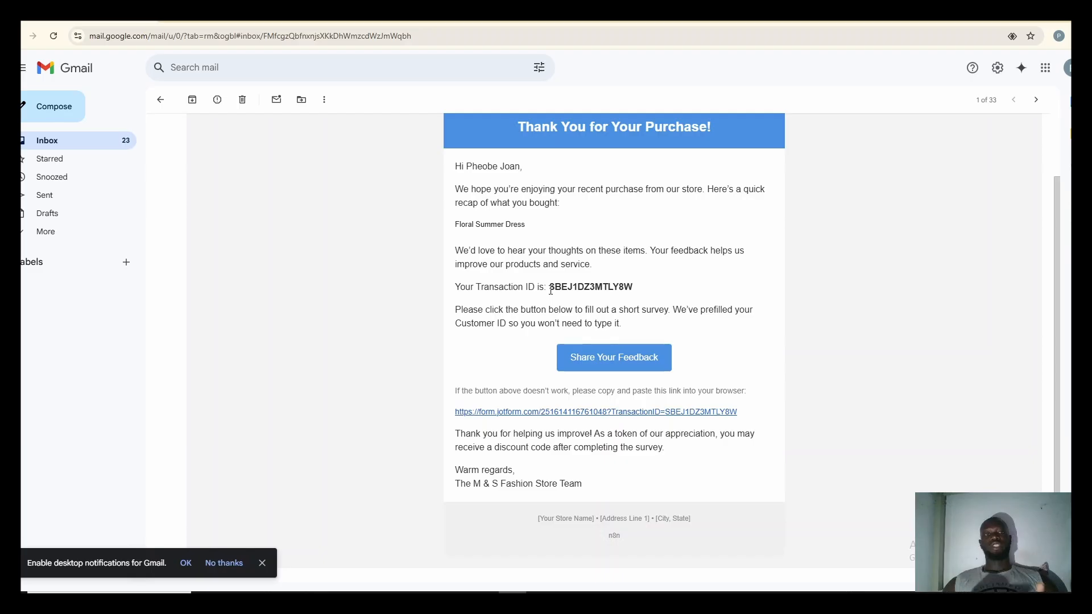
Open the M & S Fashion Store feedback form linked in the e-mail and look over its Transaction ID and feedback fields.
{"action": "left_click", "coordinate": [613, 361]}
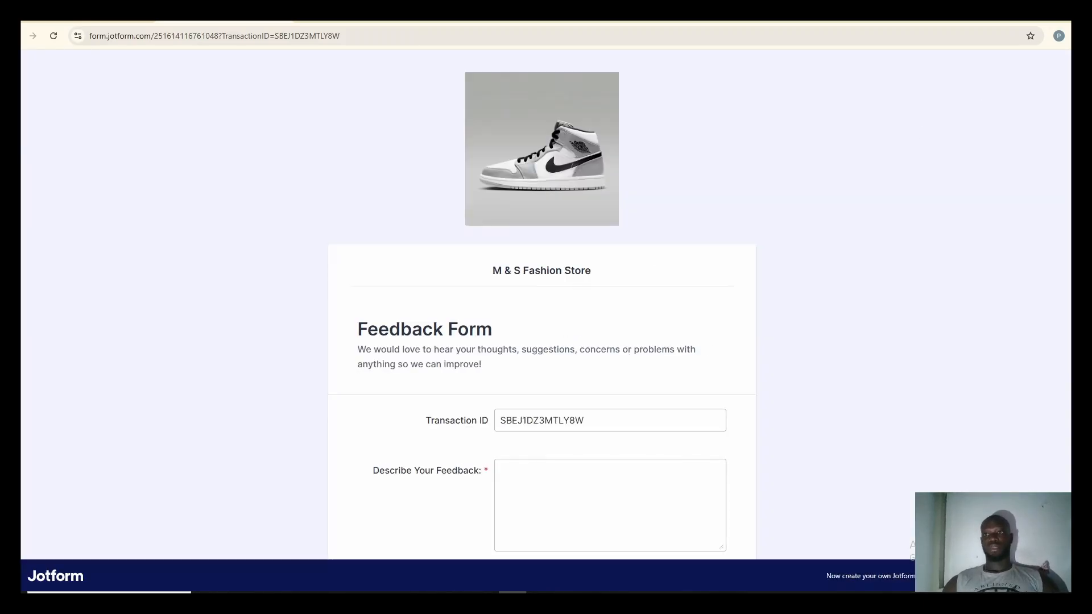
{"action": "scroll", "coordinate": [542, 292], "scroll_direction": "down", "scroll_amount": 2}
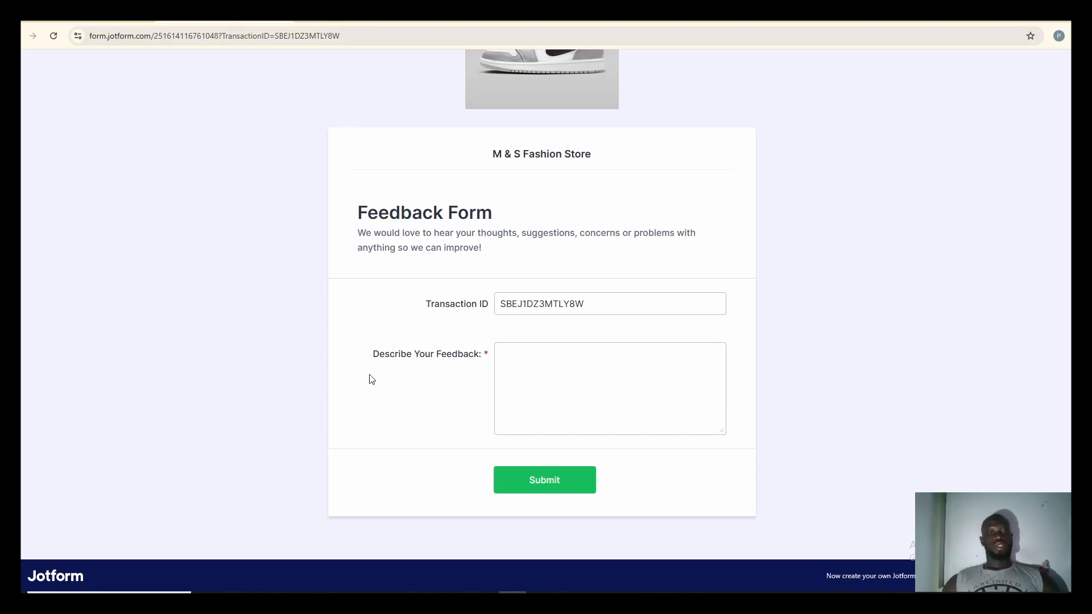
Switch to n8n, leave the Gmail node and execute the JotForm Trigger so it listens for a Feedback Form submission.
{"action": "left_click", "coordinate": [456, 593]}
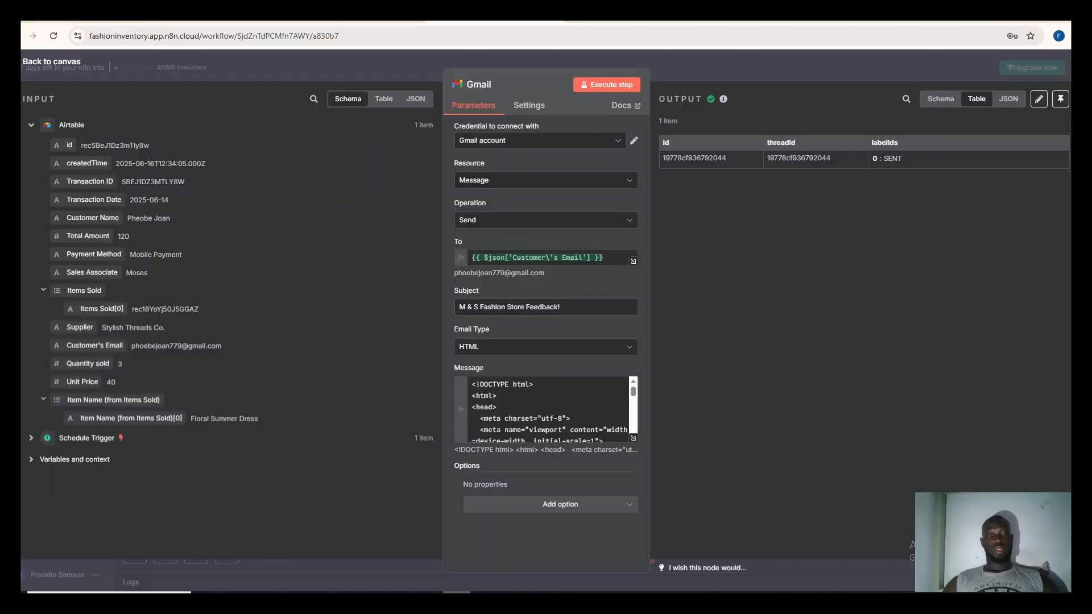
{"action": "left_click", "coordinate": [36, 62]}
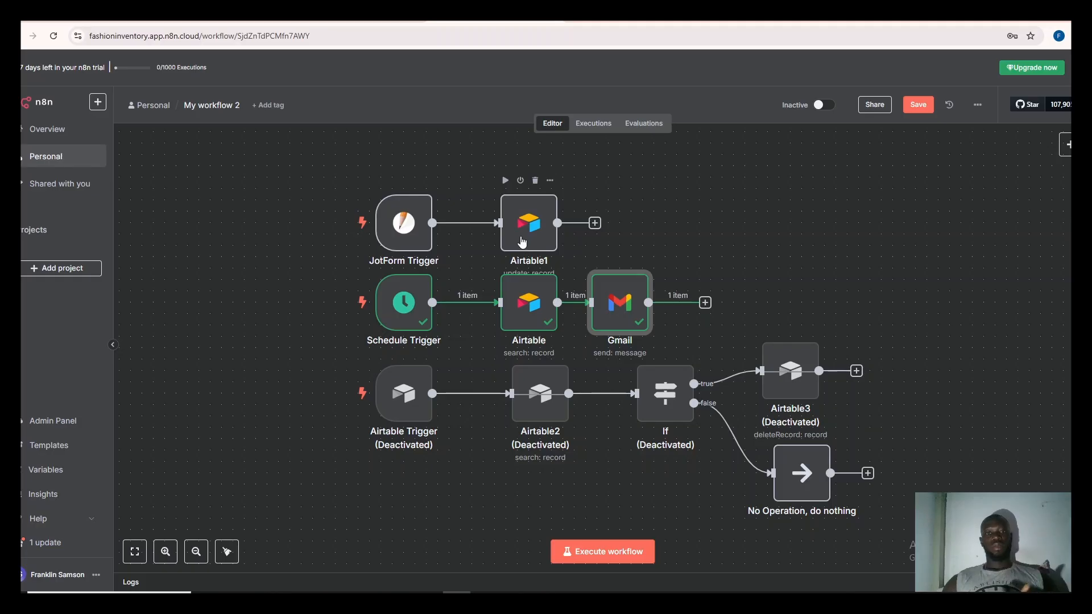
{"action": "double_click", "coordinate": [401, 244]}
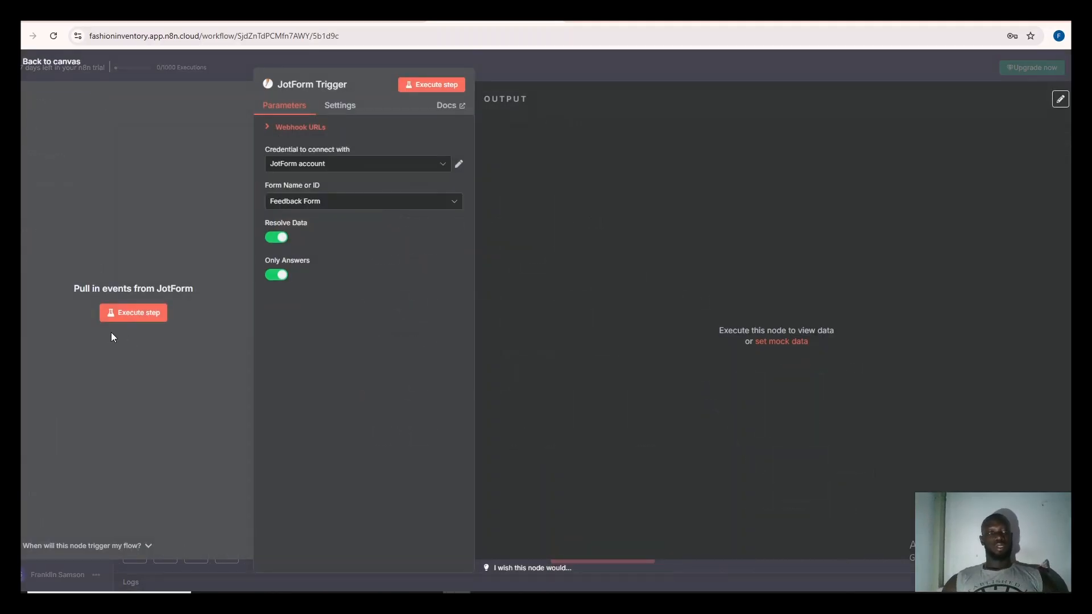
{"action": "left_click", "coordinate": [131, 312]}
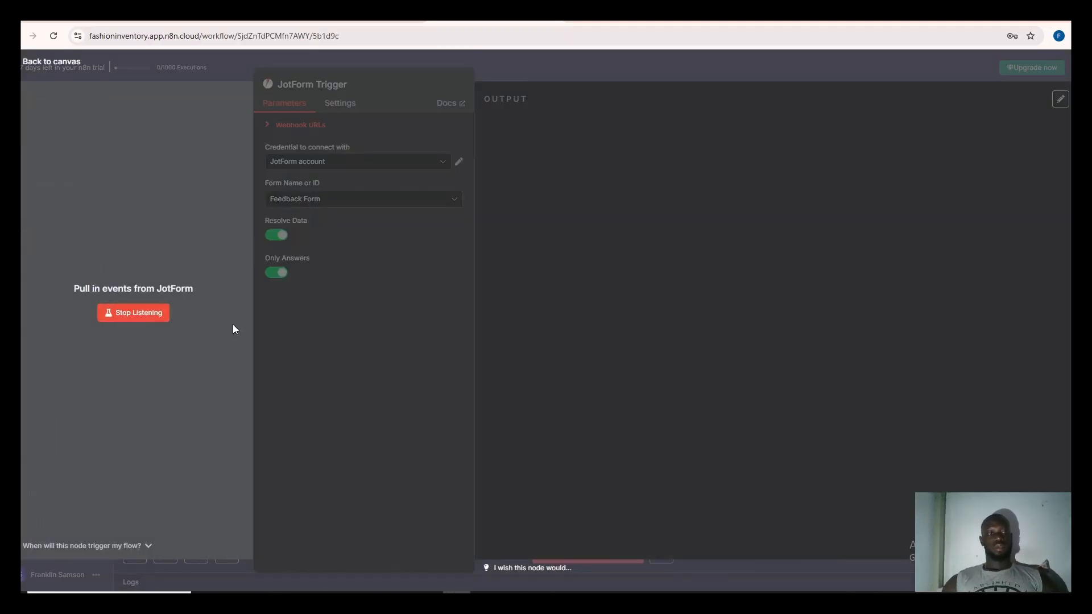
Switch to the customer's feedback form, enter "Lovely Product" as the feedback, submit it and start the hCaptcha human check.
{"action": "left_click", "coordinate": [513, 593]}
{"action": "left_click", "coordinate": [580, 308]}
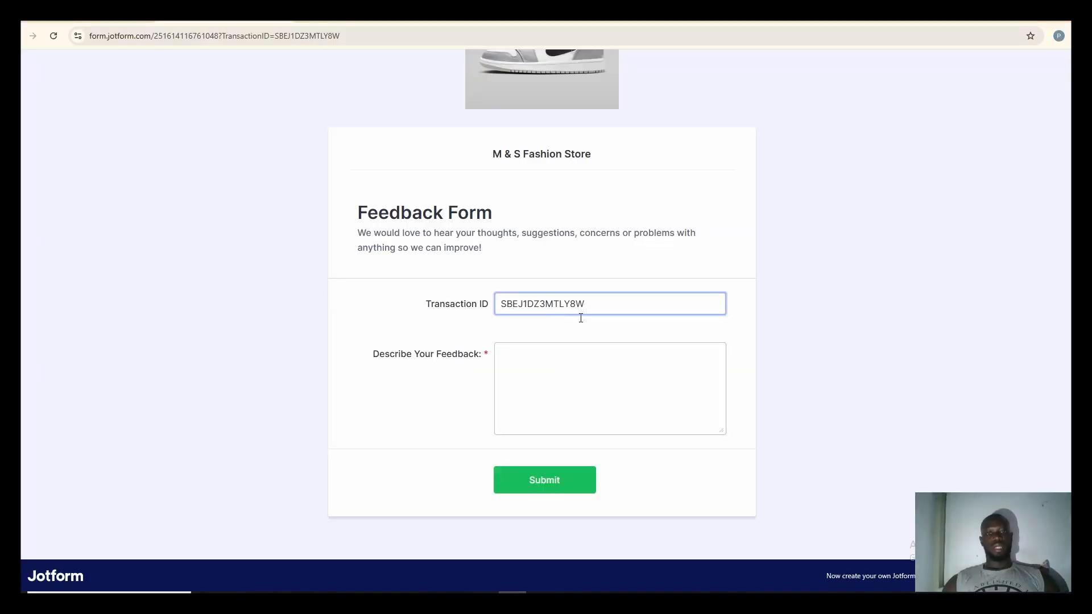
{"action": "left_click", "coordinate": [542, 382]}
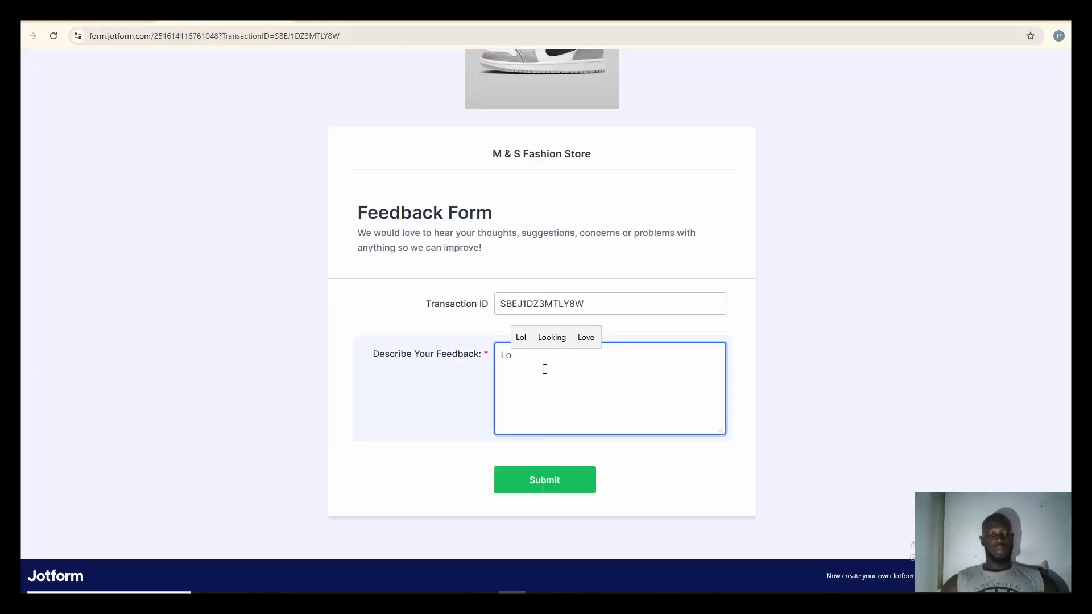
{"action": "type", "text": "vely P"}
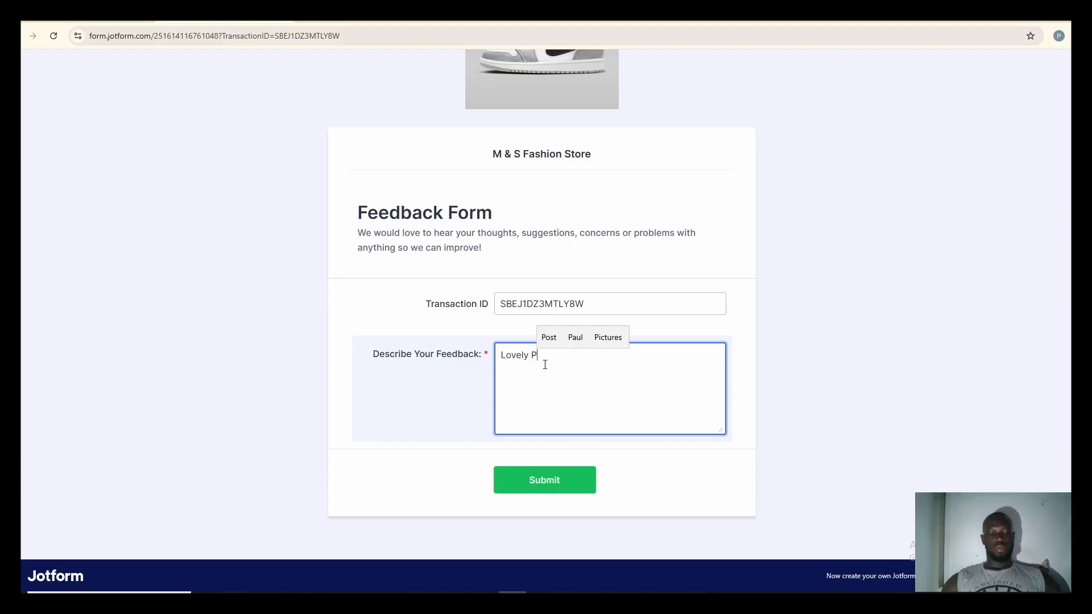
{"action": "type", "text": "roduct"}
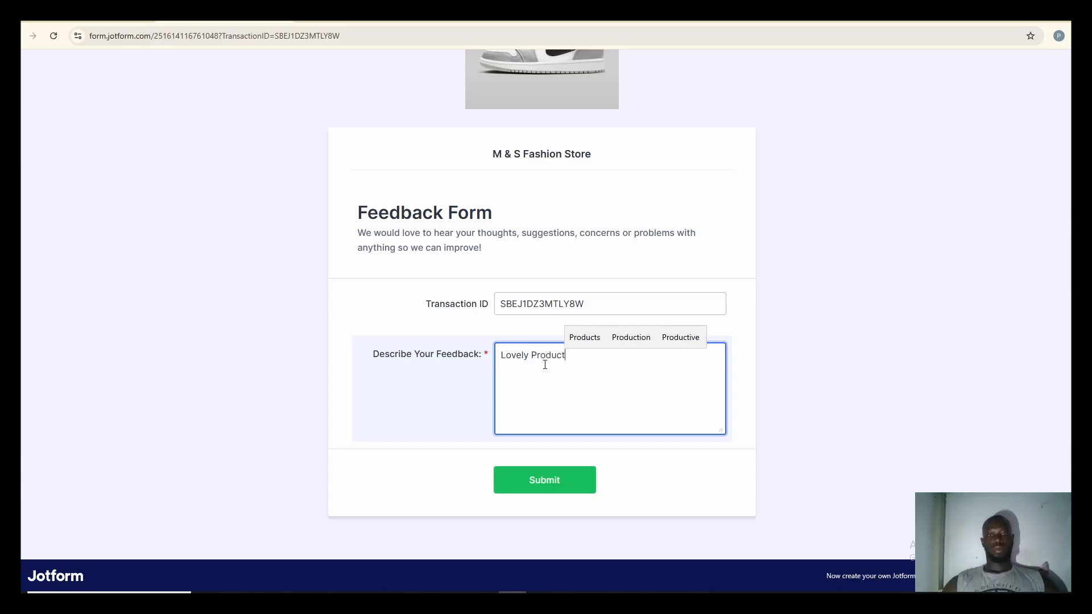
{"action": "left_click", "coordinate": [566, 493]}
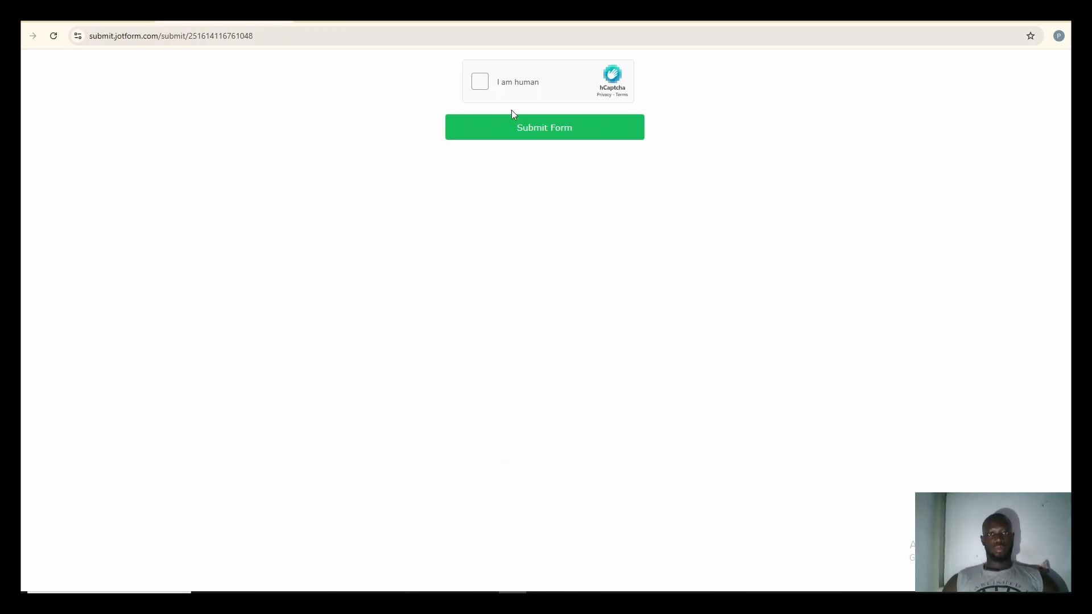
{"action": "left_click", "coordinate": [476, 81]}
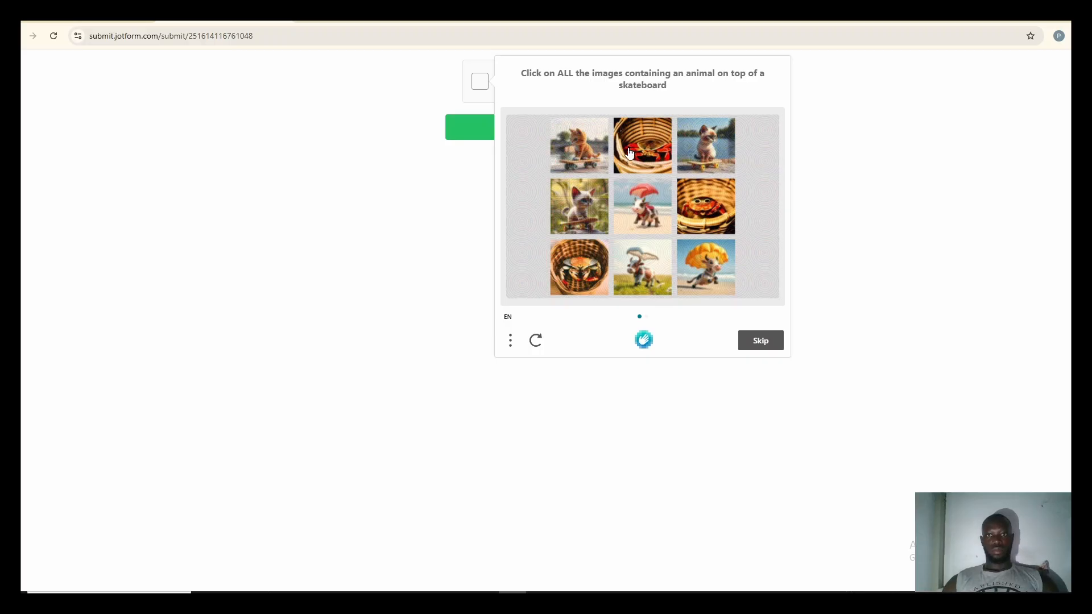
Try to answer both rounds of the hCaptcha challenge asking for animals on top of a skateboard.
{"action": "left_click", "coordinate": [636, 143]}
{"action": "left_click", "coordinate": [593, 269]}
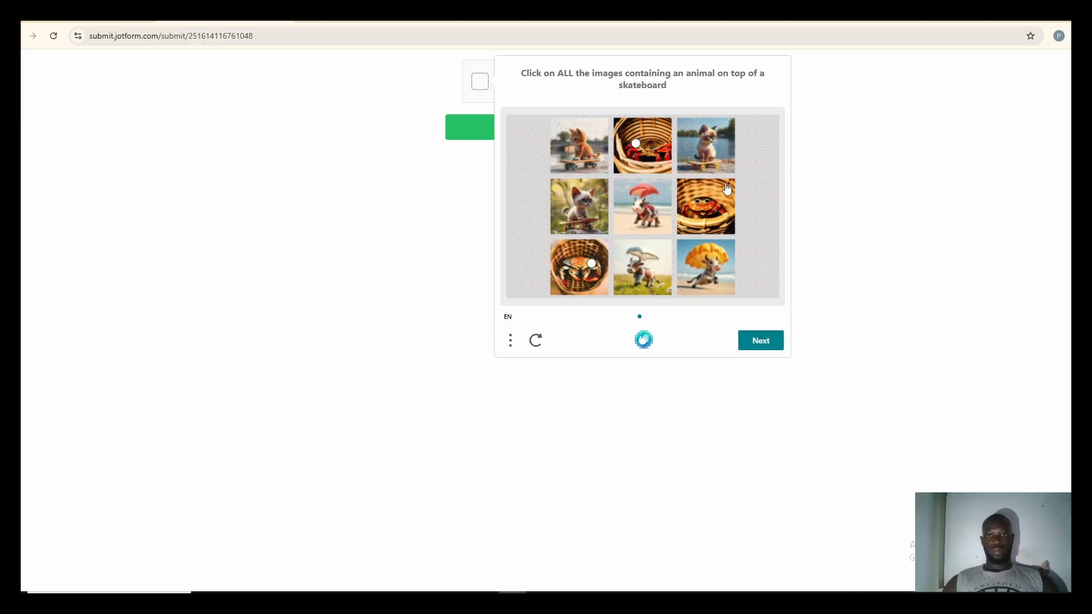
{"action": "left_click", "coordinate": [708, 205]}
{"action": "left_click", "coordinate": [767, 339]}
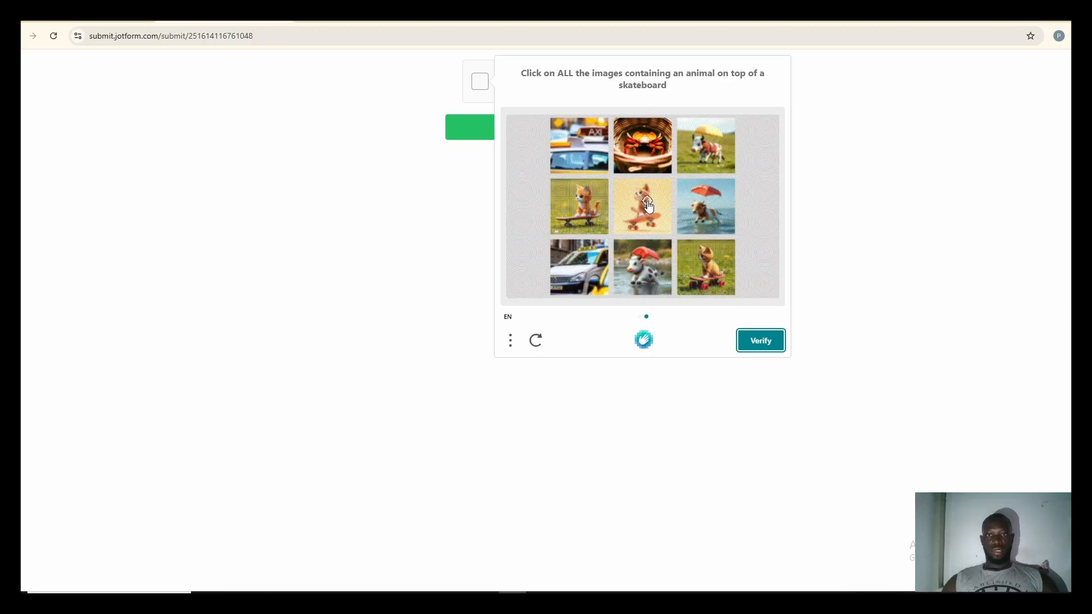
{"action": "left_click", "coordinate": [599, 203]}
{"action": "left_click", "coordinate": [716, 279]}
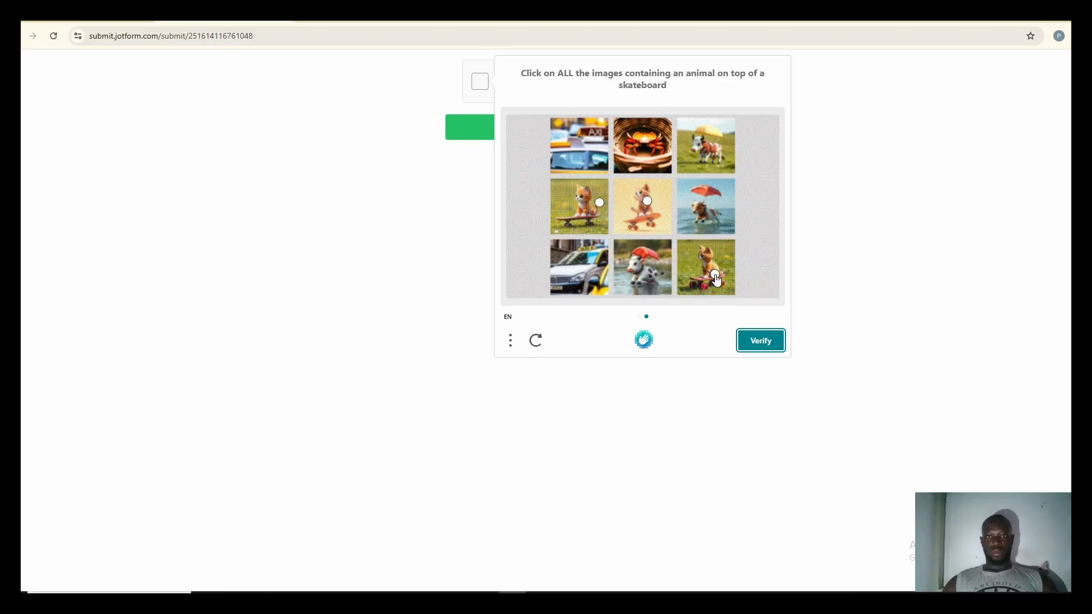
{"action": "left_click", "coordinate": [767, 345]}
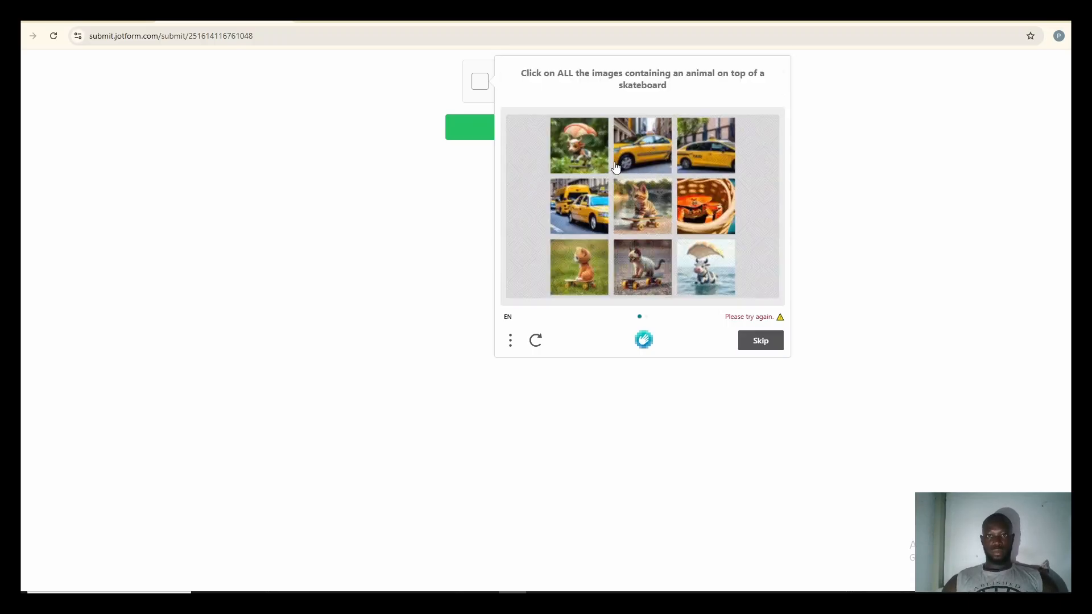
Select the three images of animals on skateboards in each round of the new hCaptcha challenge and verify the answers.
{"action": "left_click", "coordinate": [596, 254]}
{"action": "left_click", "coordinate": [643, 265]}
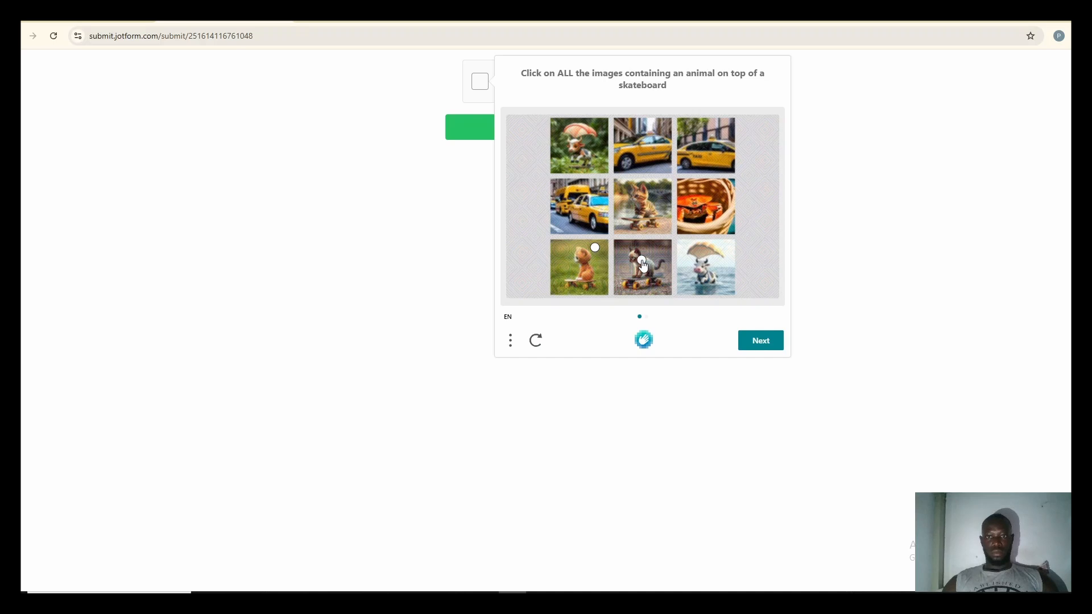
{"action": "left_click", "coordinate": [646, 224]}
{"action": "left_click", "coordinate": [762, 344]}
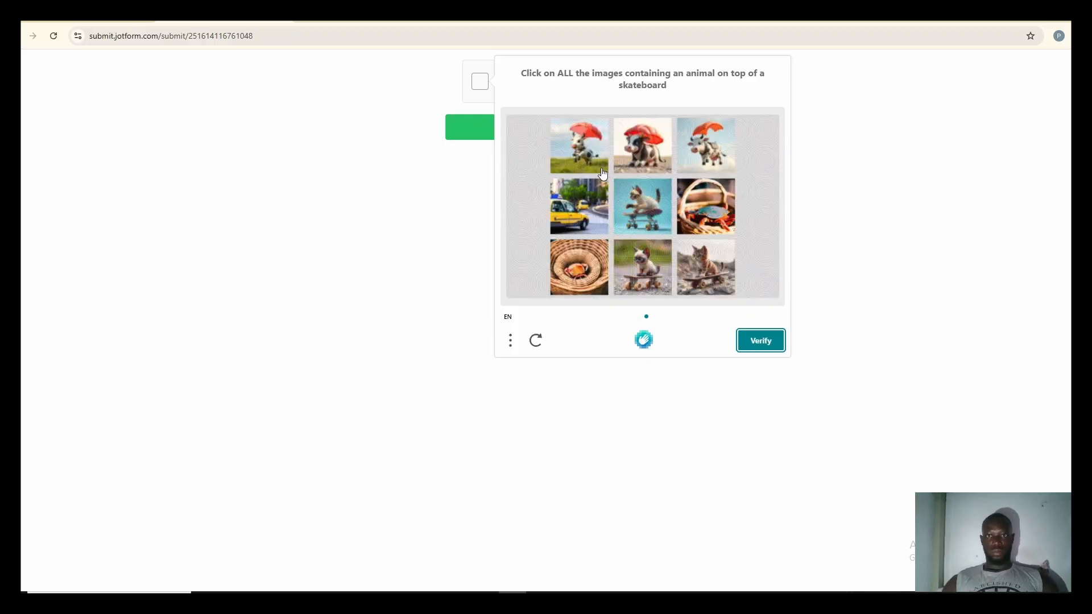
{"action": "left_click", "coordinate": [652, 194]}
{"action": "left_click", "coordinate": [652, 255]}
{"action": "left_click", "coordinate": [708, 272]}
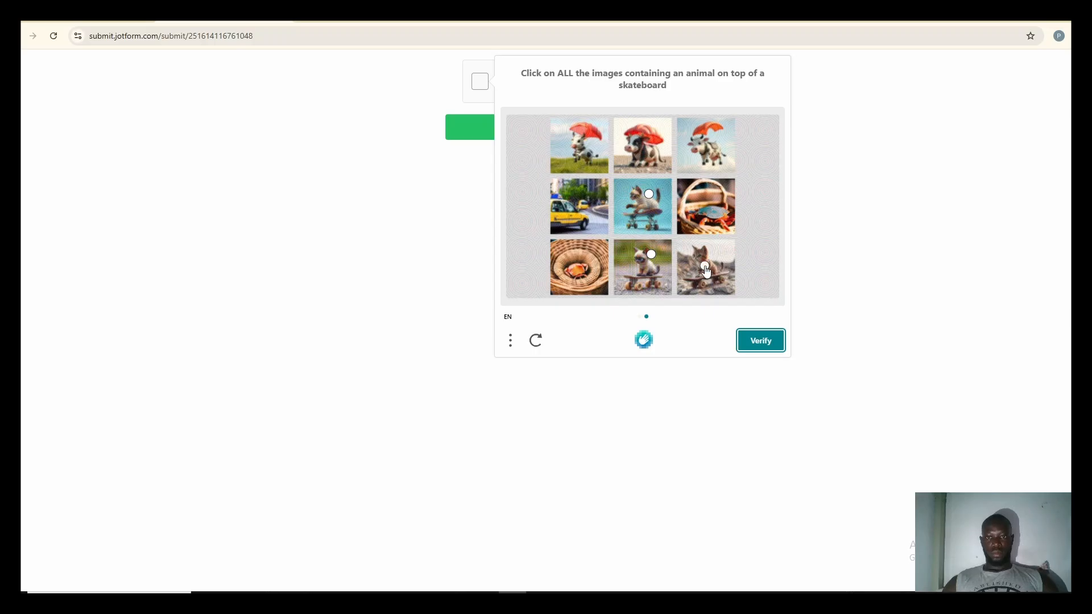
{"action": "left_click", "coordinate": [777, 342]}
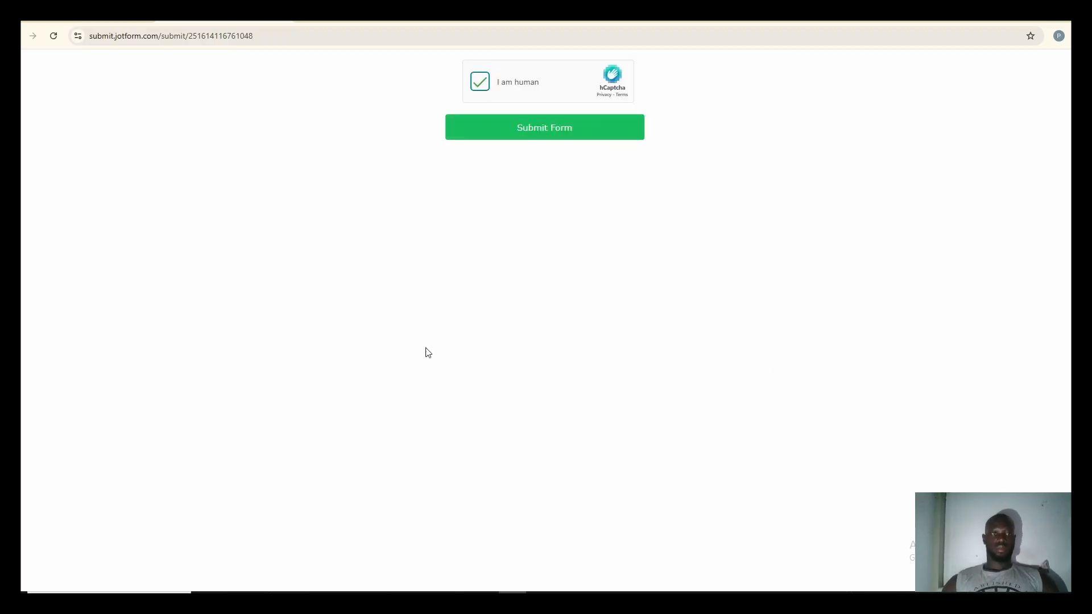
Switch to n8n, stop the JotForm Trigger's pending test listening and execute the trigger again.
{"action": "left_click", "coordinate": [456, 593]}
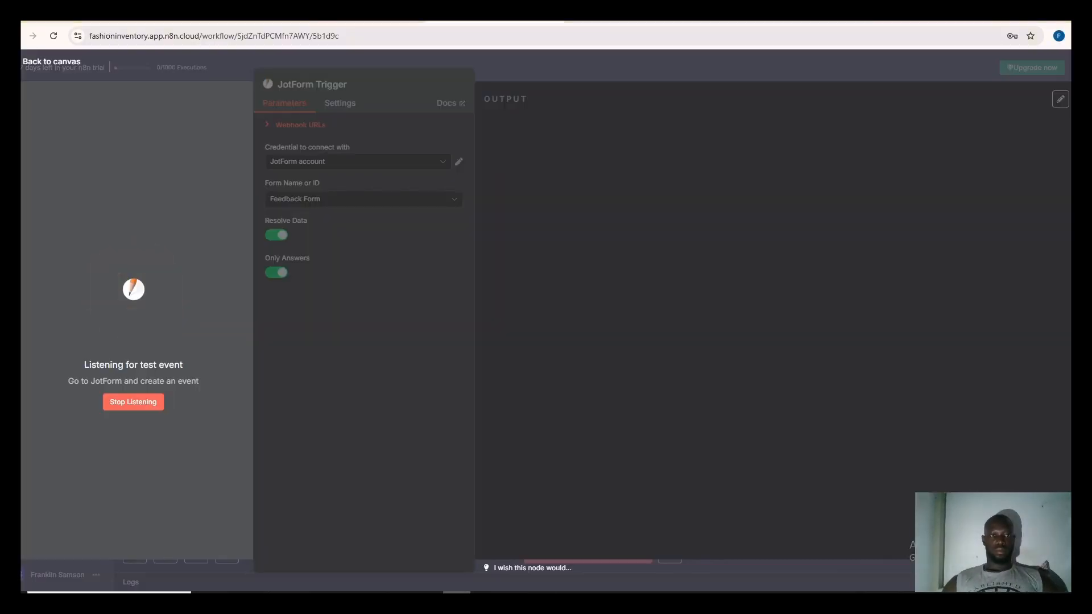
{"action": "left_click", "coordinate": [149, 405]}
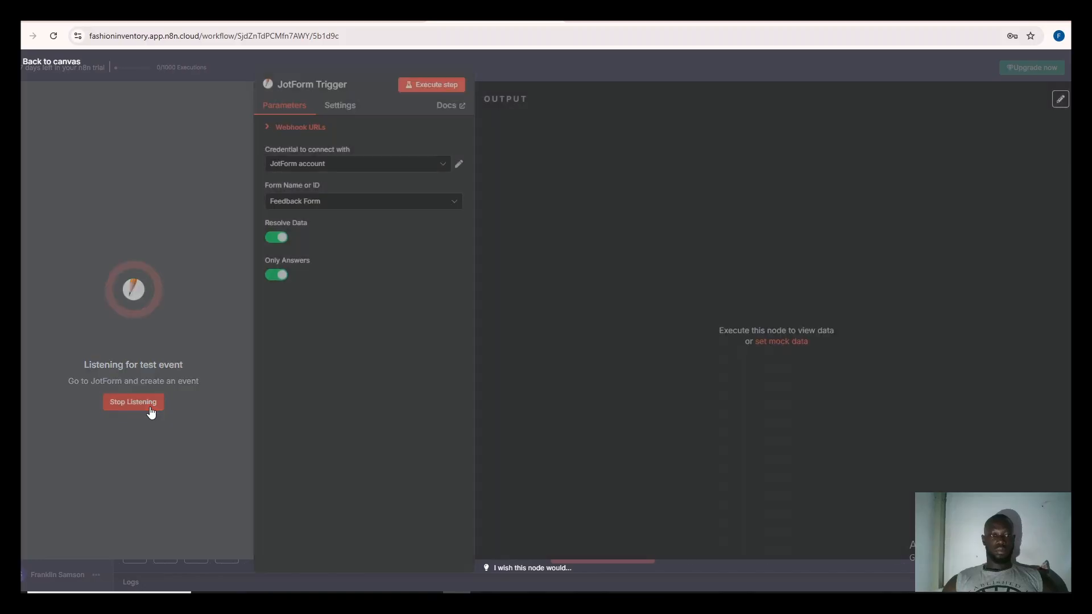
{"action": "left_click", "coordinate": [137, 316]}
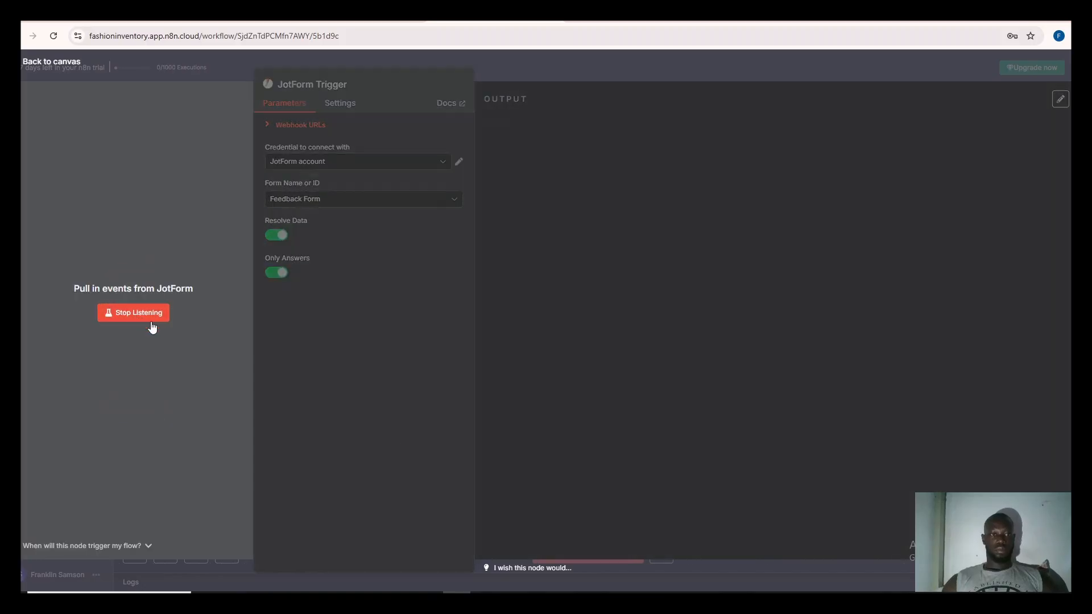
Return to the verified Jotform page, submit the form, and switch to n8n to review the JotForm Trigger's output.
{"action": "key", "text": "alt+Tab"}
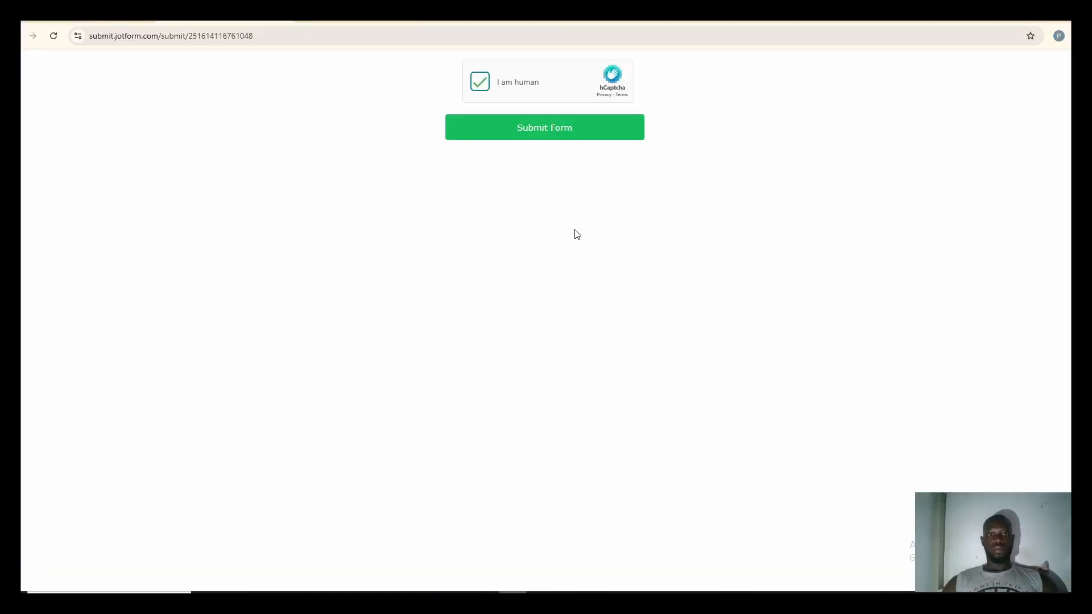
{"action": "left_click", "coordinate": [566, 127]}
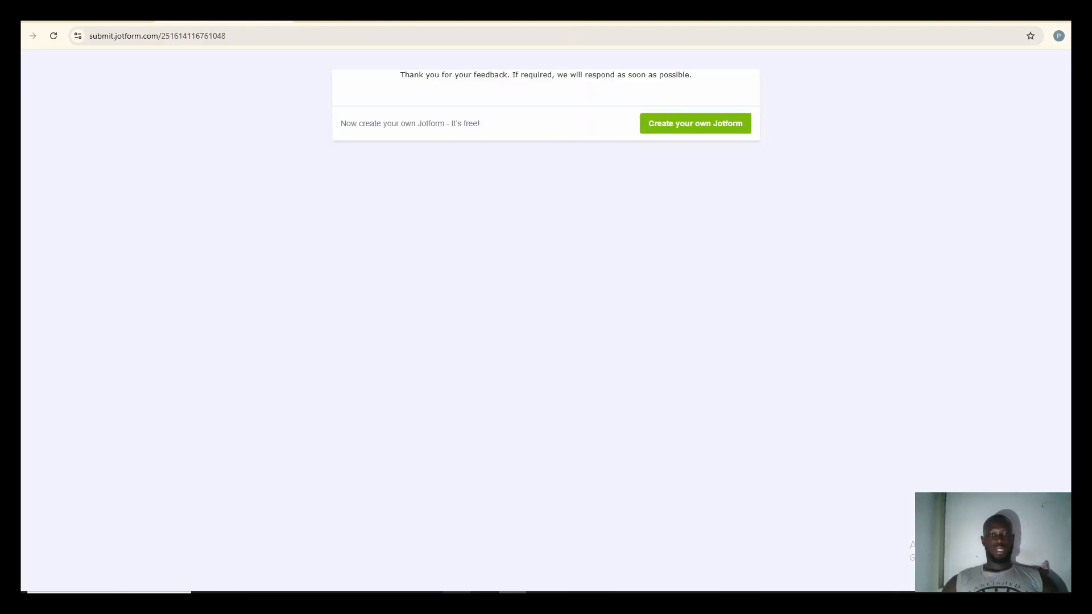
{"action": "mouse_move", "coordinate": [457, 603]}
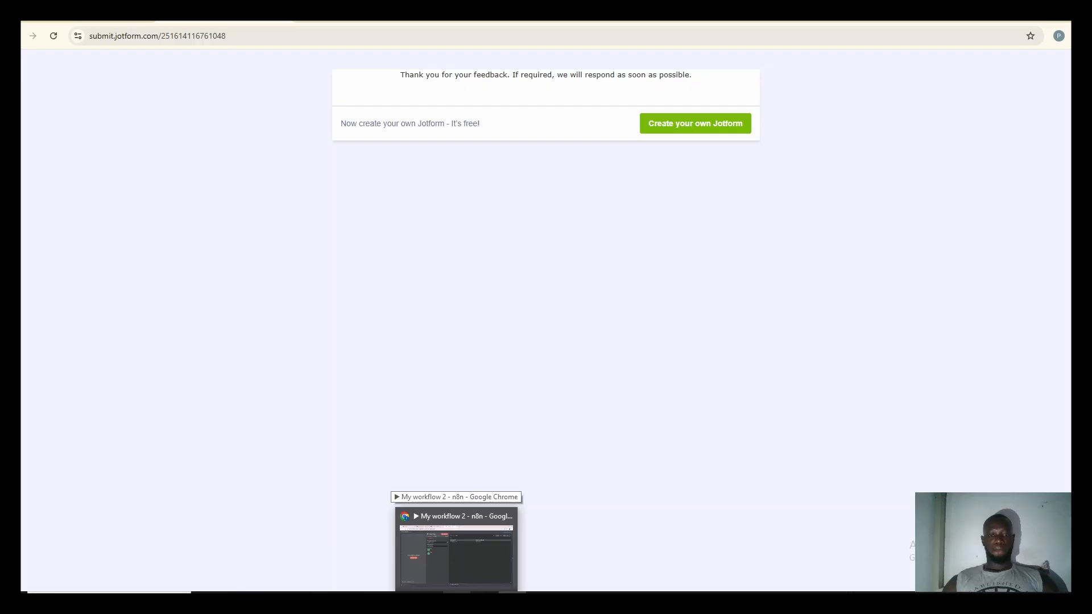
{"action": "left_click", "coordinate": [456, 546]}
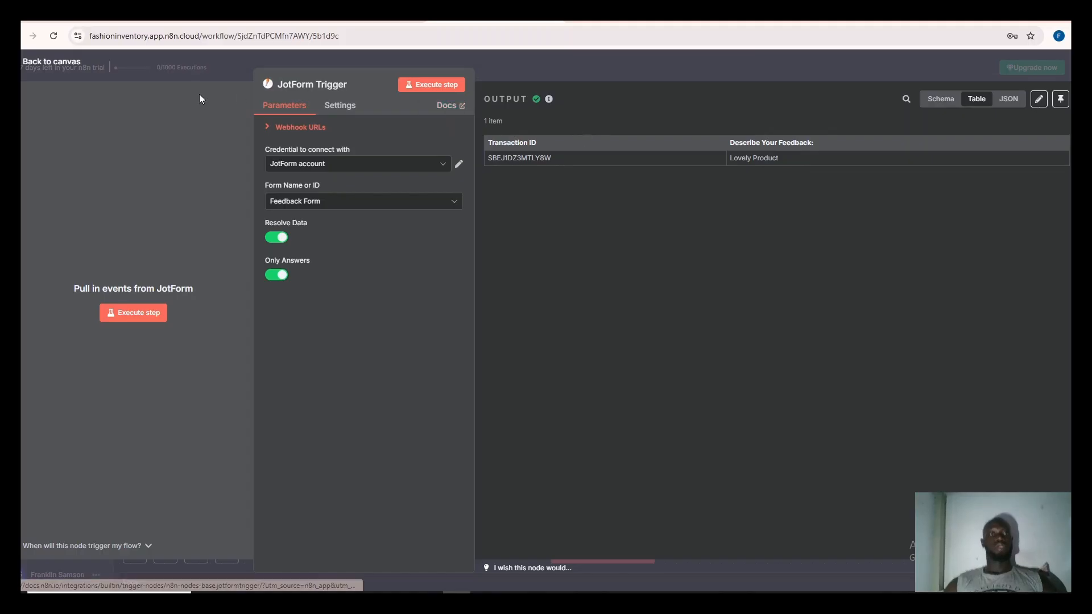
Open the Airtable1 node after the JotForm Trigger and review how it maps Transaction ID and Customer Review for the Sales Transactions update.
{"action": "left_click", "coordinate": [33, 61]}
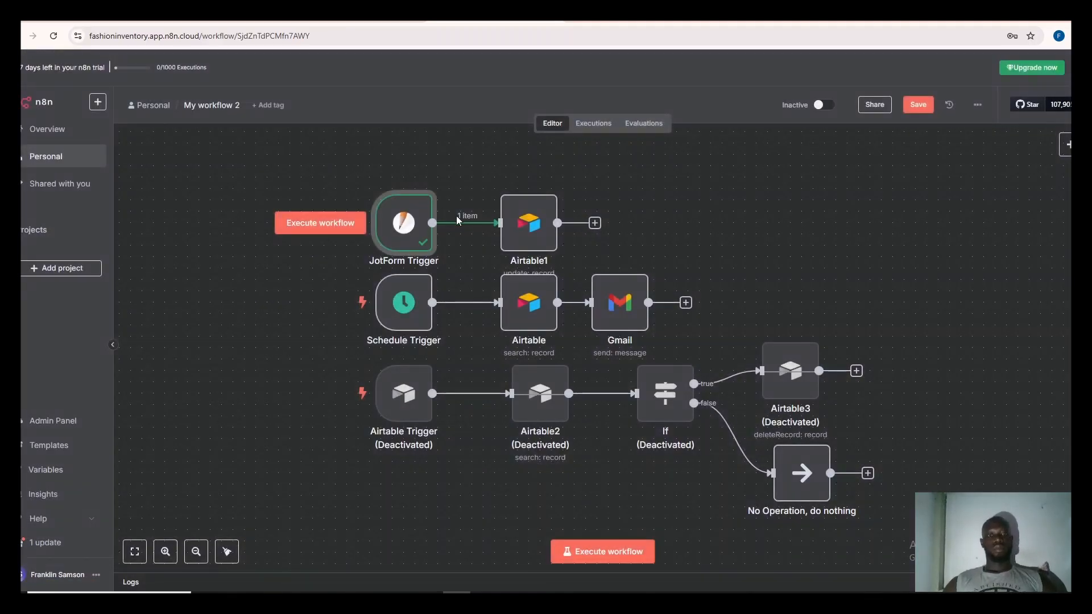
{"action": "left_click", "coordinate": [537, 245]}
{"action": "double_click", "coordinate": [536, 244]}
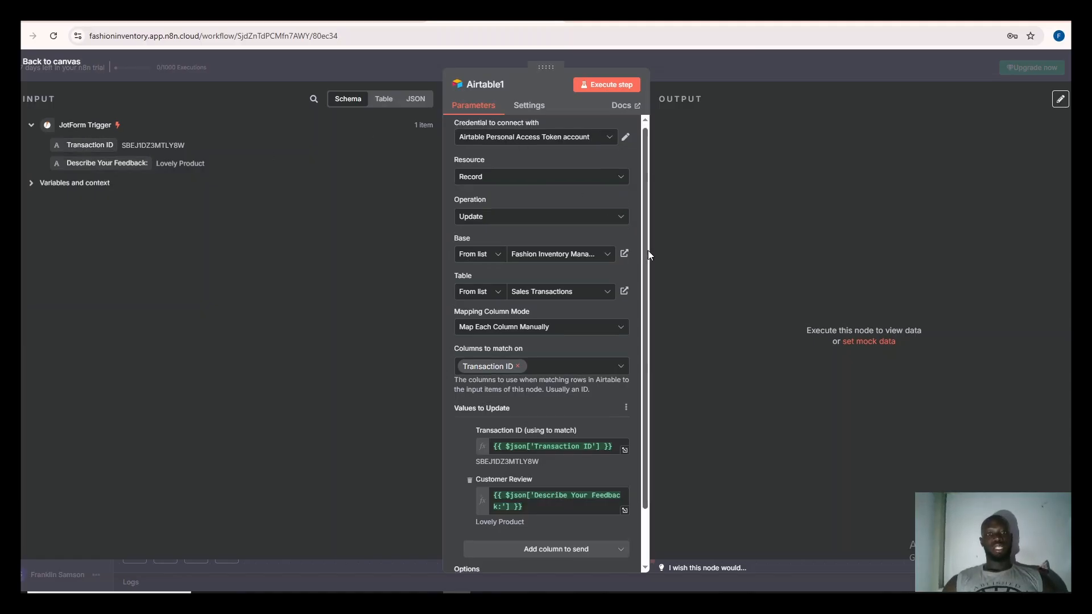
{"action": "scroll", "coordinate": [647, 250], "scroll_direction": "down", "scroll_amount": 1}
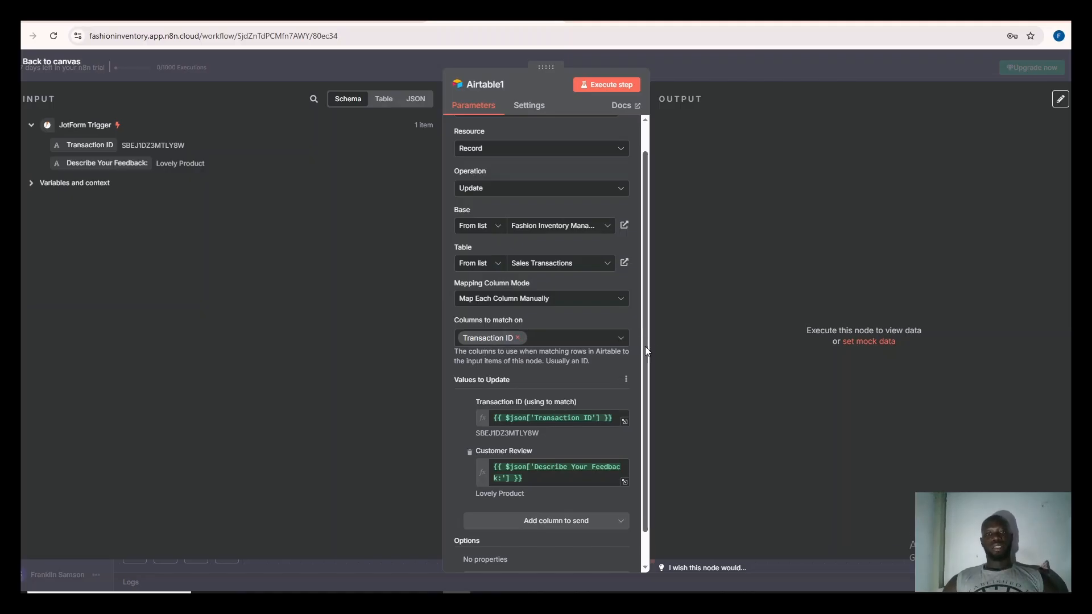
{"action": "scroll", "coordinate": [644, 347], "scroll_direction": "down", "scroll_amount": 1}
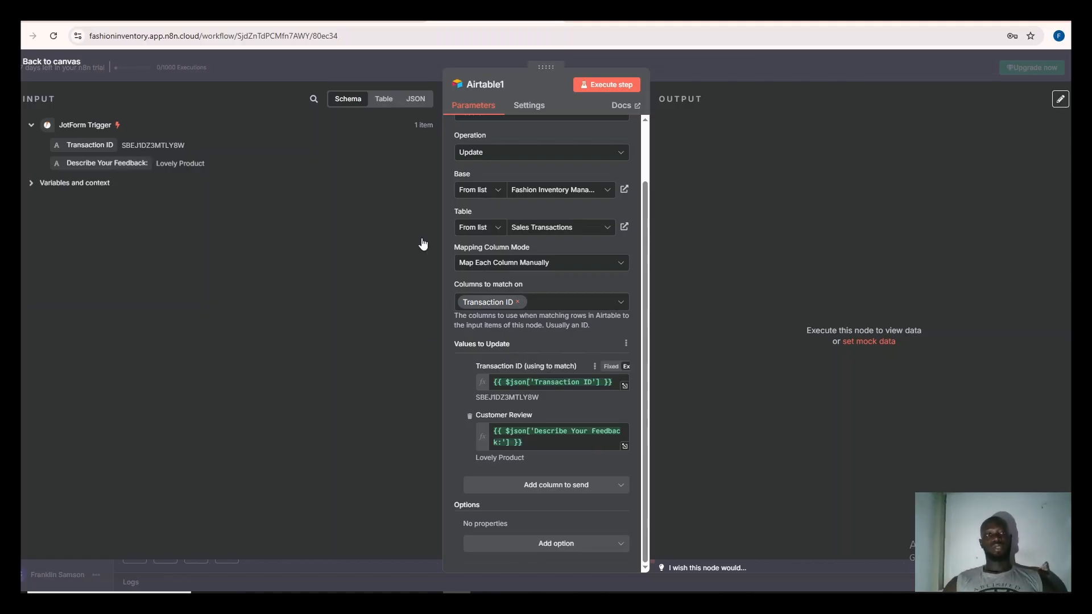
Switch to Airtable's Sales Transactions table and examine the Customer Review column across the transactions.
{"action": "left_click", "coordinate": [233, 22]}
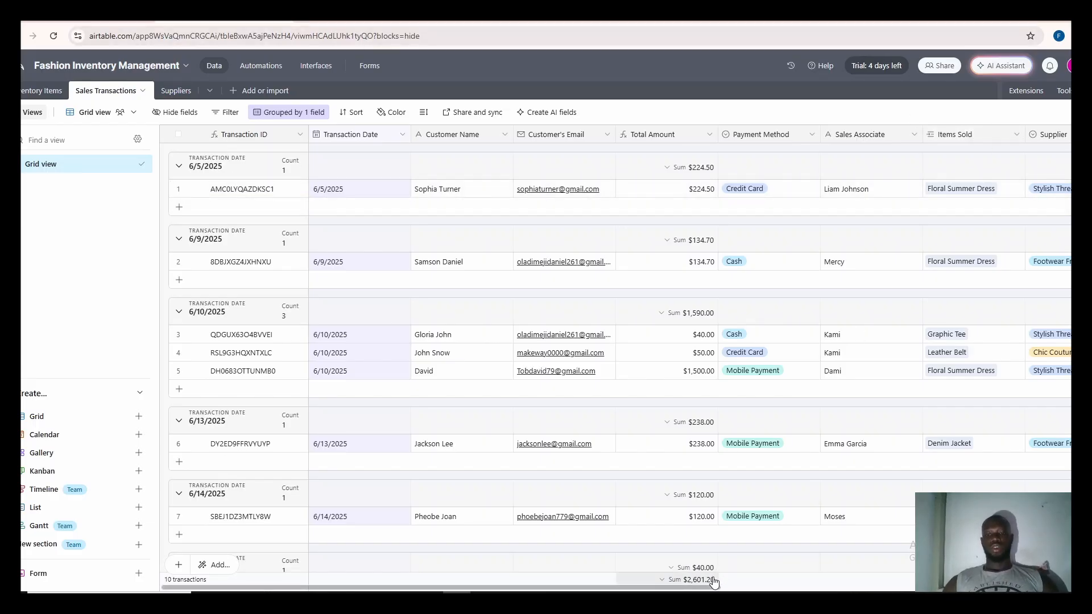
{"action": "left_click_drag", "start_coordinate": [714, 581], "coordinate": [669, 590]}
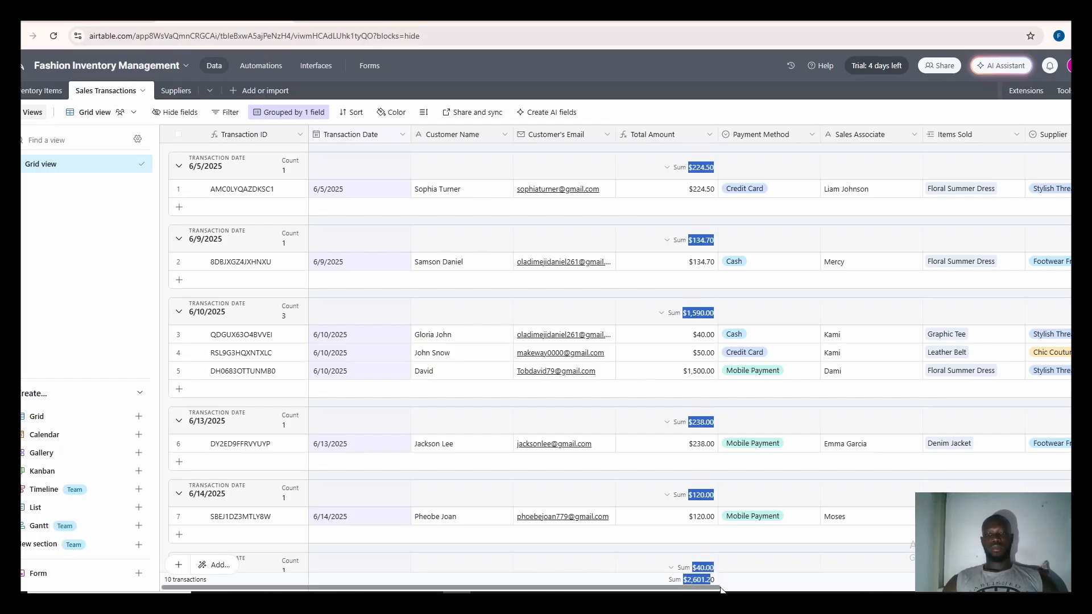
{"action": "left_click_drag", "start_coordinate": [699, 589], "coordinate": [1069, 590]}
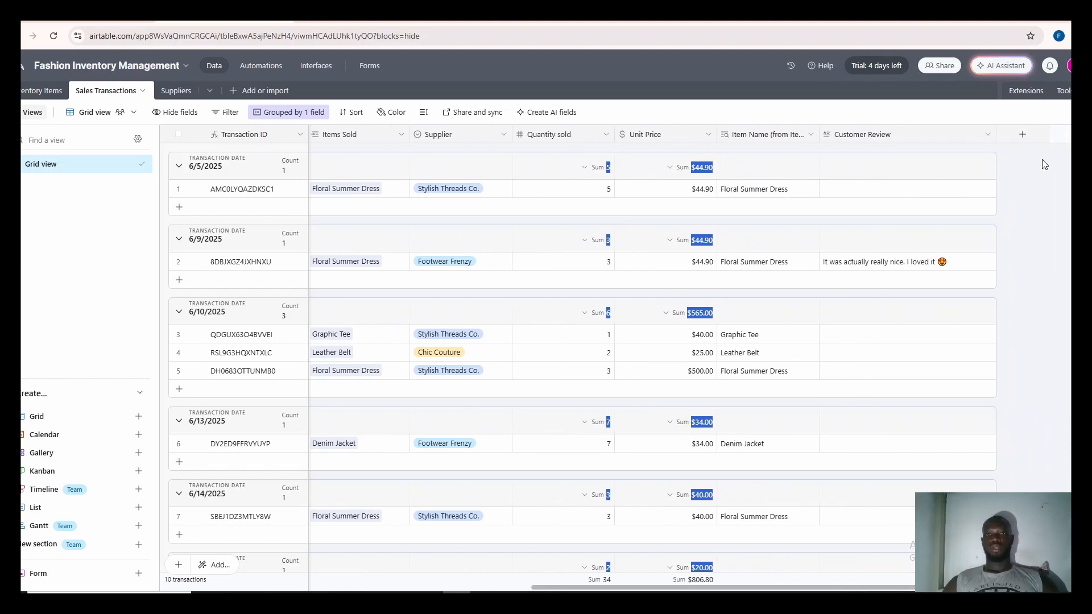
{"action": "left_click", "coordinate": [860, 164]}
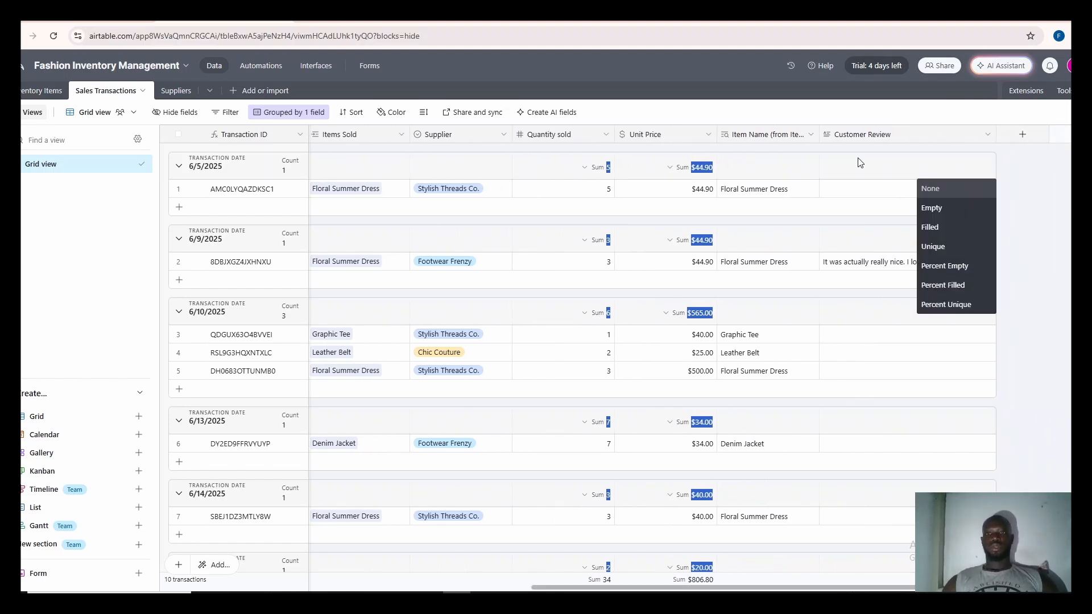
Check the 6/14/2025 transaction in the Sales Transactions table, switch to n8n and execute the Airtable1 update node with the JotForm Trigger data.
{"action": "left_click", "coordinate": [633, 238]}
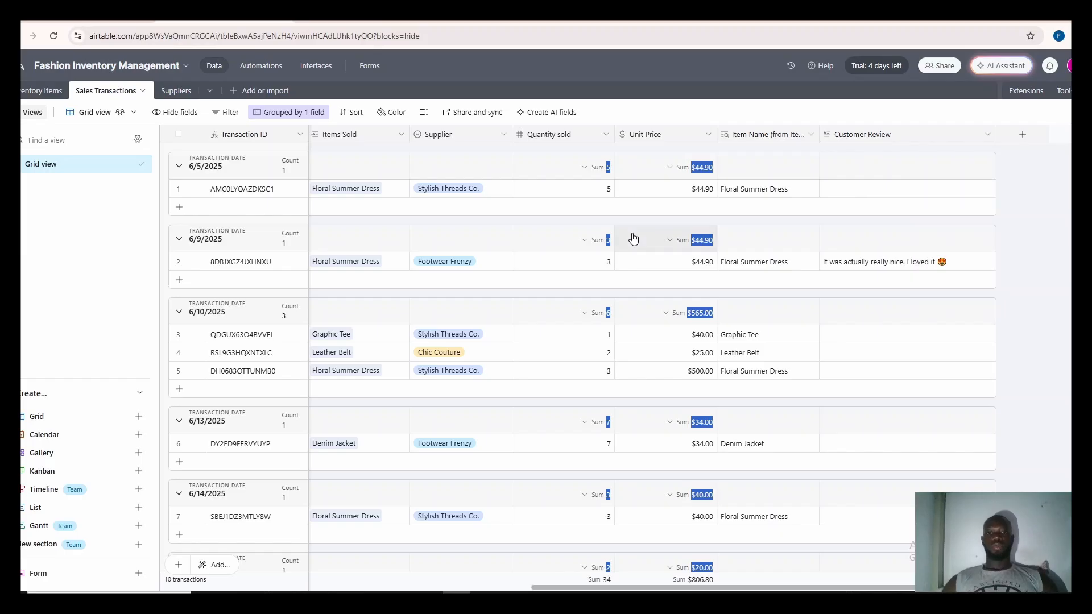
{"action": "left_click", "coordinate": [673, 516]}
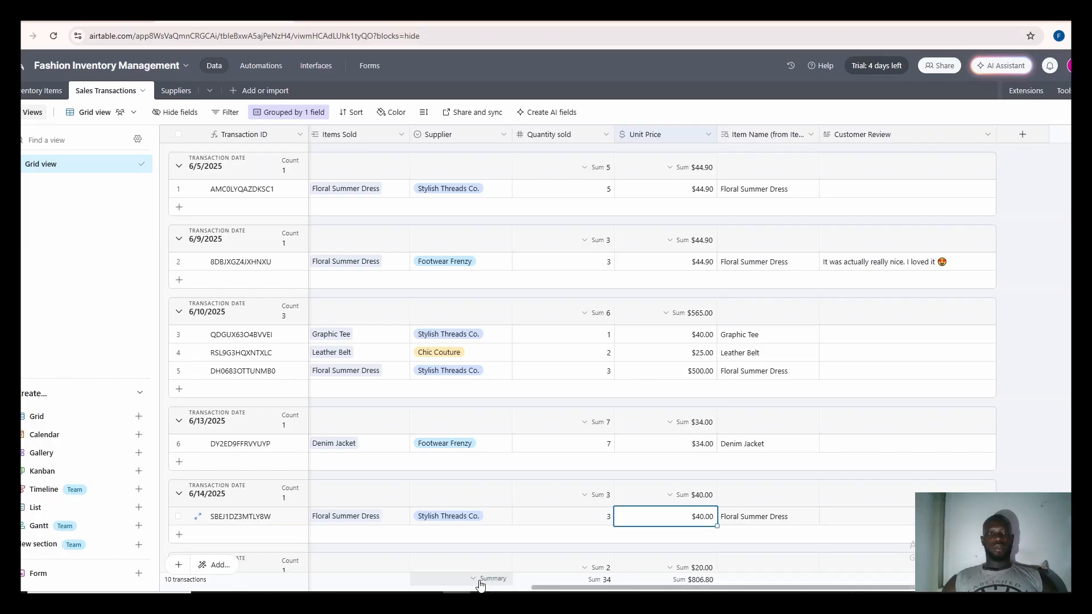
{"action": "left_click", "coordinate": [491, 14]}
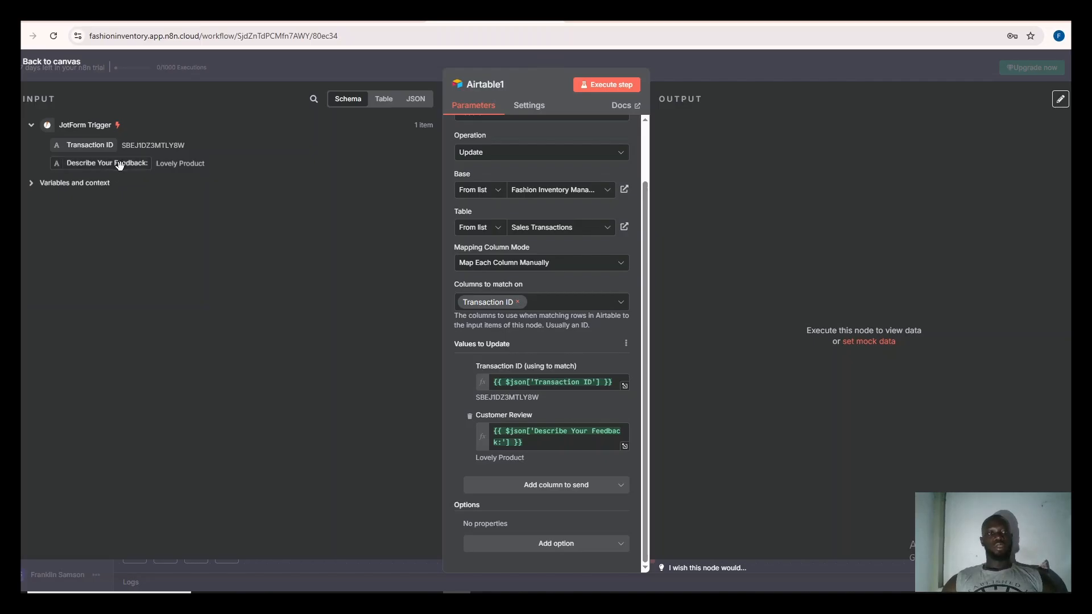
{"action": "left_click_drag", "start_coordinate": [116, 164], "coordinate": [28, 281]}
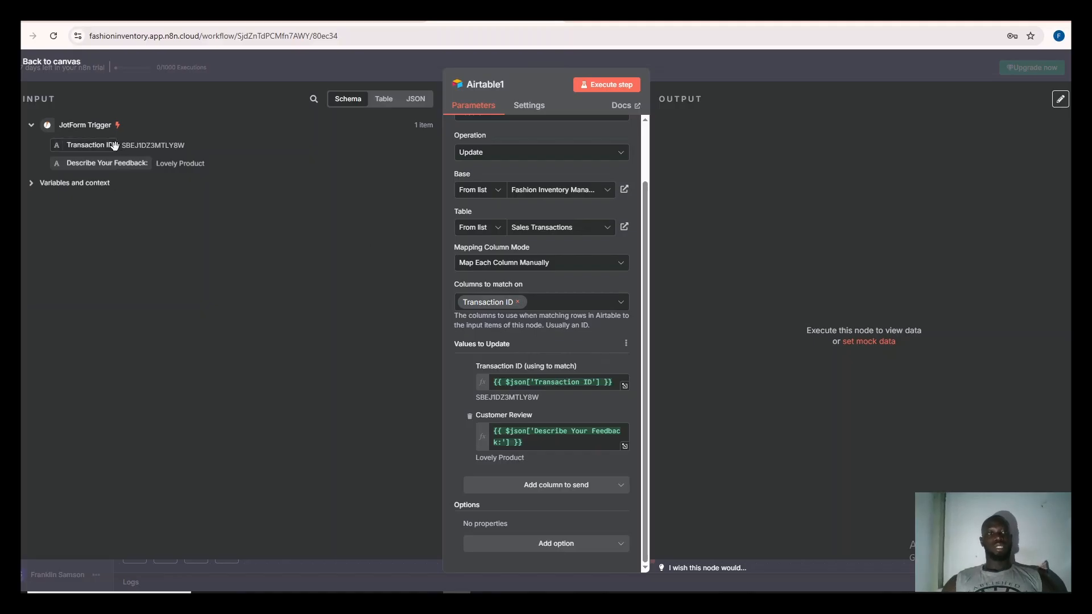
{"action": "mouse_move", "coordinate": [113, 146]}
{"action": "left_mouse_down"}
{"action": "mouse_move", "coordinate": [287, 246]}
{"action": "mouse_move", "coordinate": [108, 143]}
{"action": "mouse_move", "coordinate": [126, 162]}
{"action": "left_mouse_up"}
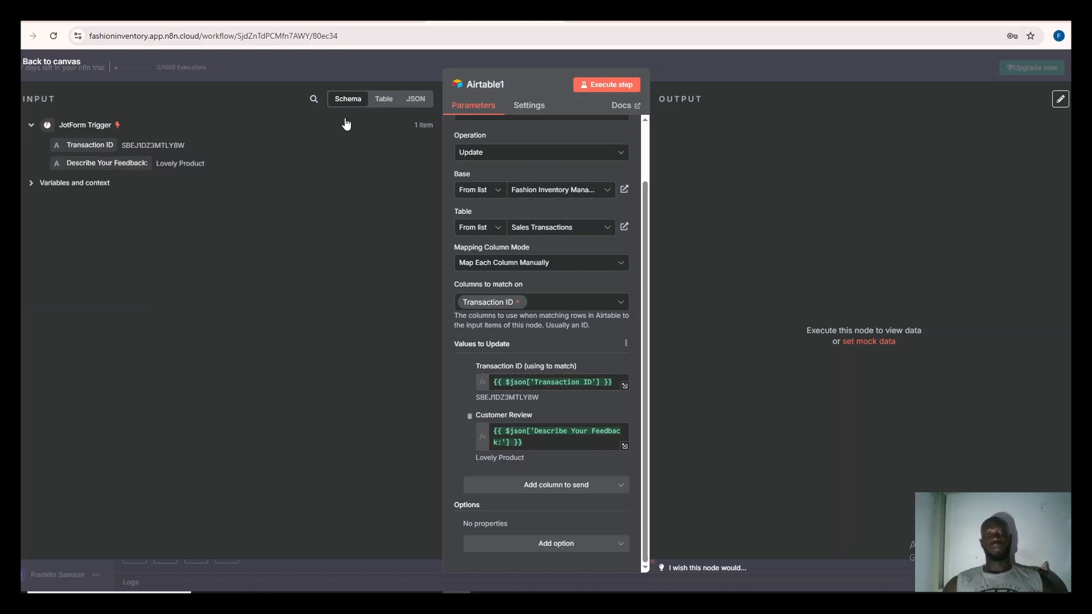
{"action": "left_click", "coordinate": [616, 83]}
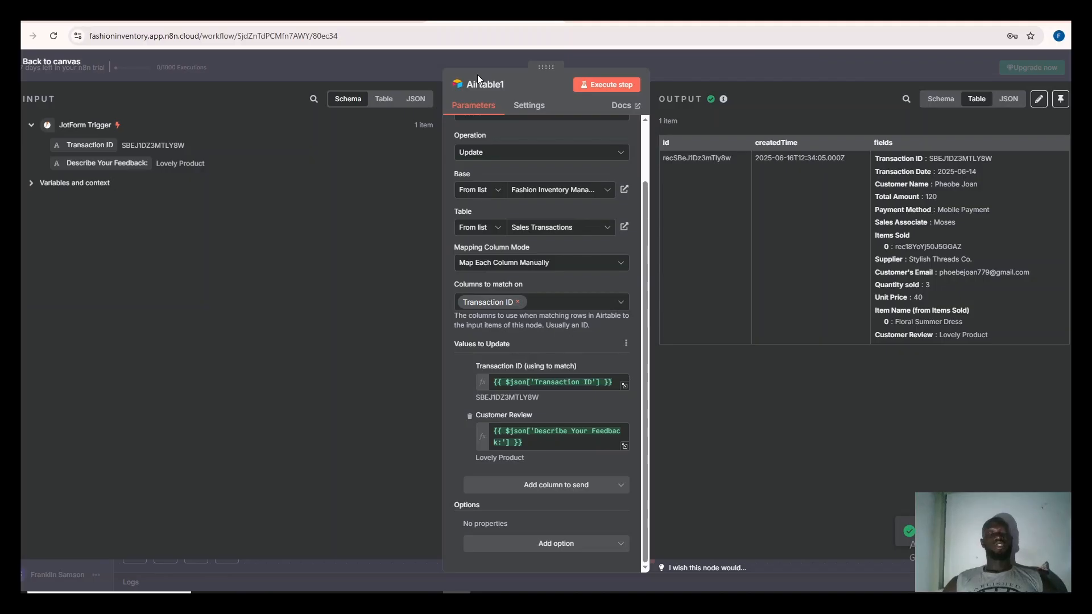
Switch to Airtable's Sales Transactions table and check the Customer Review recorded for the 6/14/2025 transaction.
{"action": "left_click", "coordinate": [224, 22]}
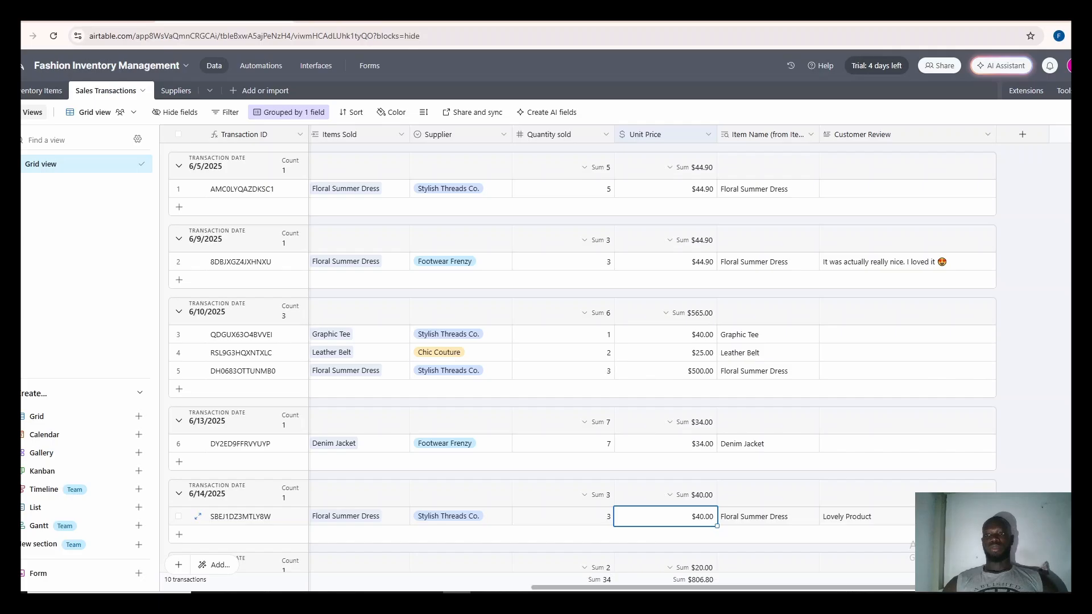
{"action": "scroll", "coordinate": [582, 364], "scroll_direction": "down", "scroll_amount": 5}
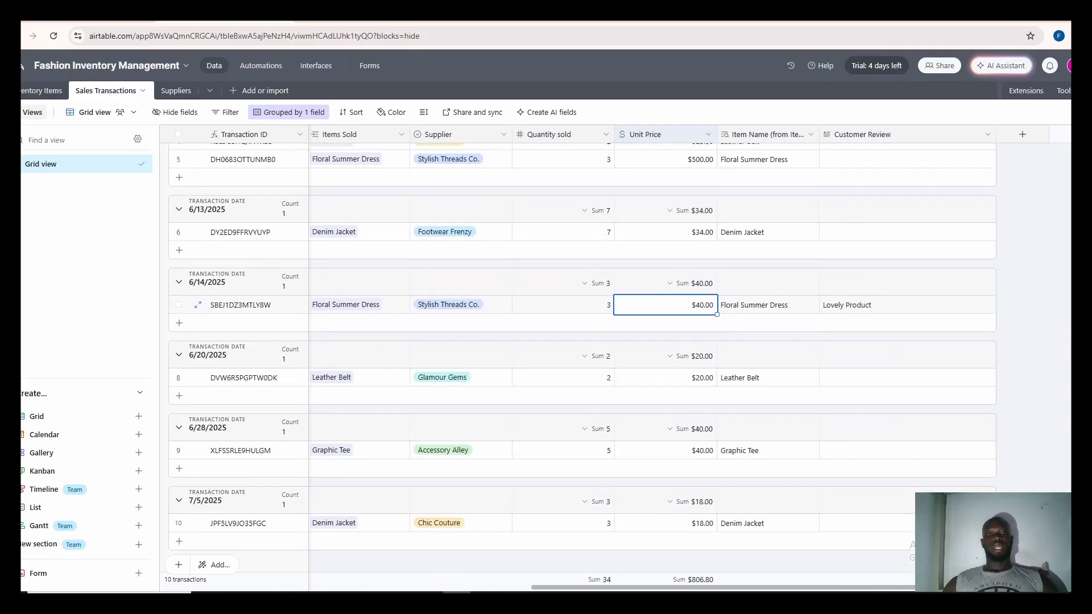
{"action": "scroll", "coordinate": [581, 364], "scroll_direction": "up", "scroll_amount": 5}
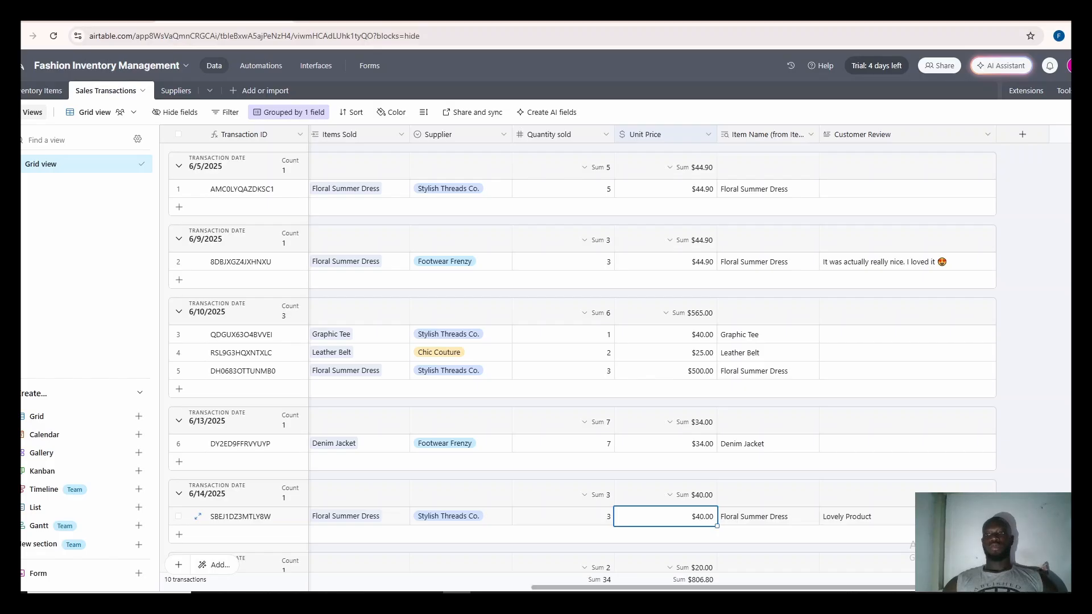
{"action": "key", "text": "Escape"}
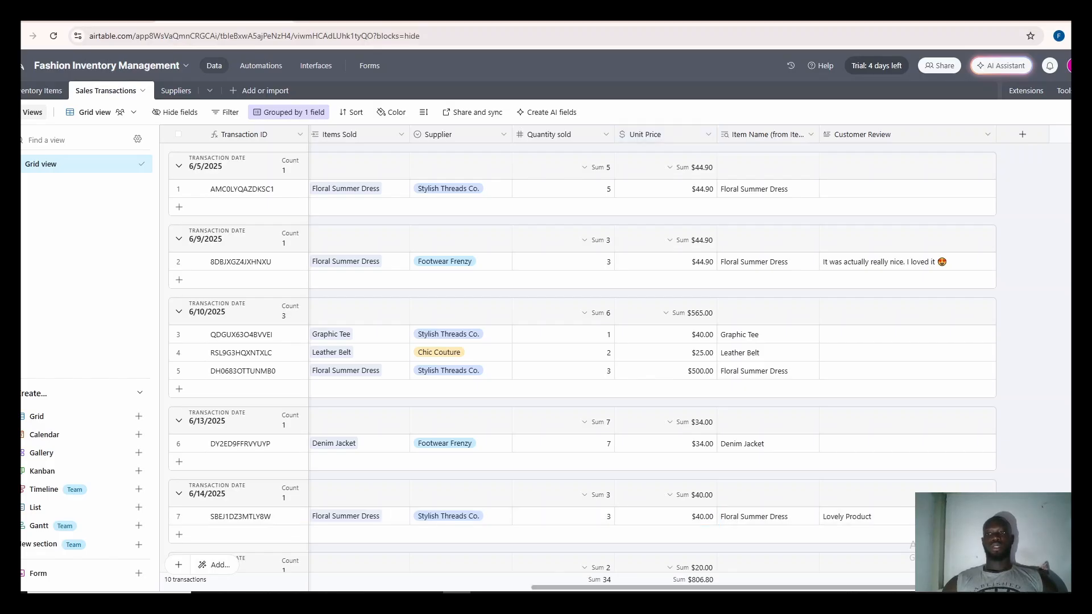